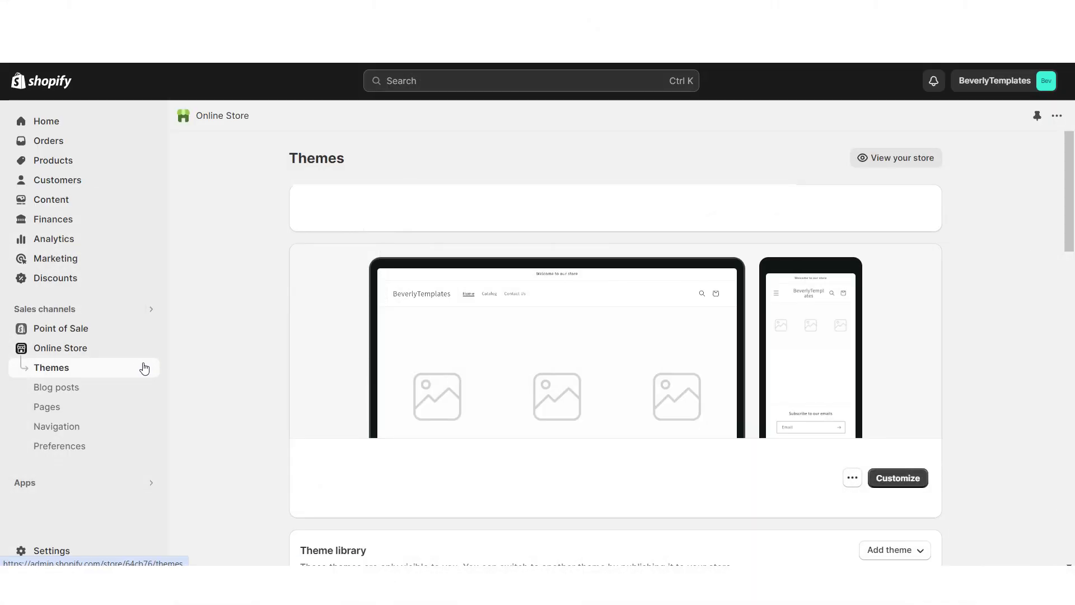
# Step: Scroll down the Online Store Themes page below the current theme's preview
pyautogui.scroll(-10, 918, 336)
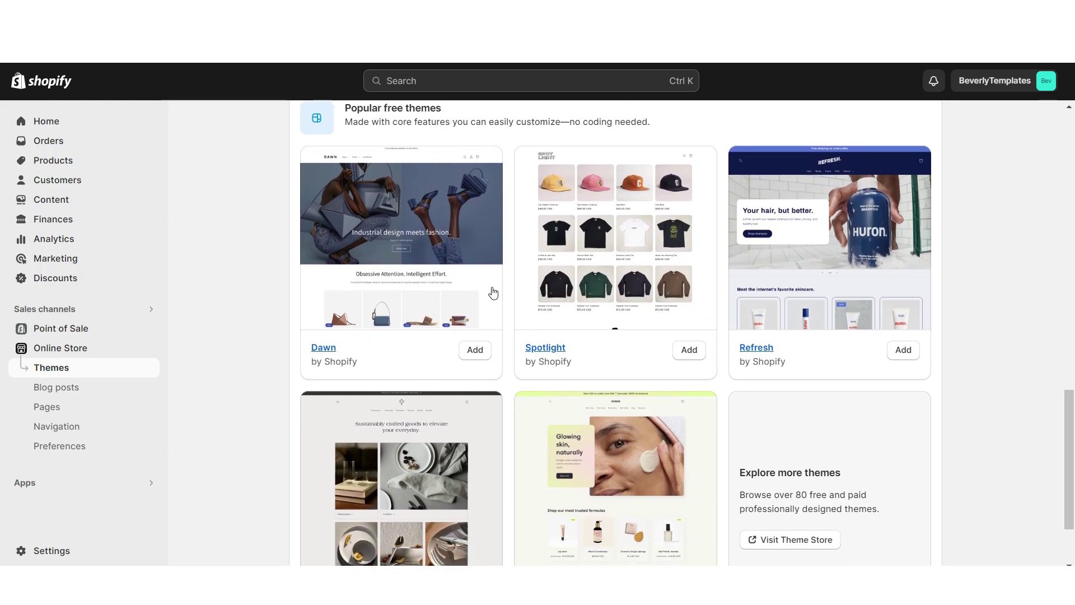
# Step: Add the free Dawn theme to the theme library and start customizing it
pyautogui.click(476, 351)
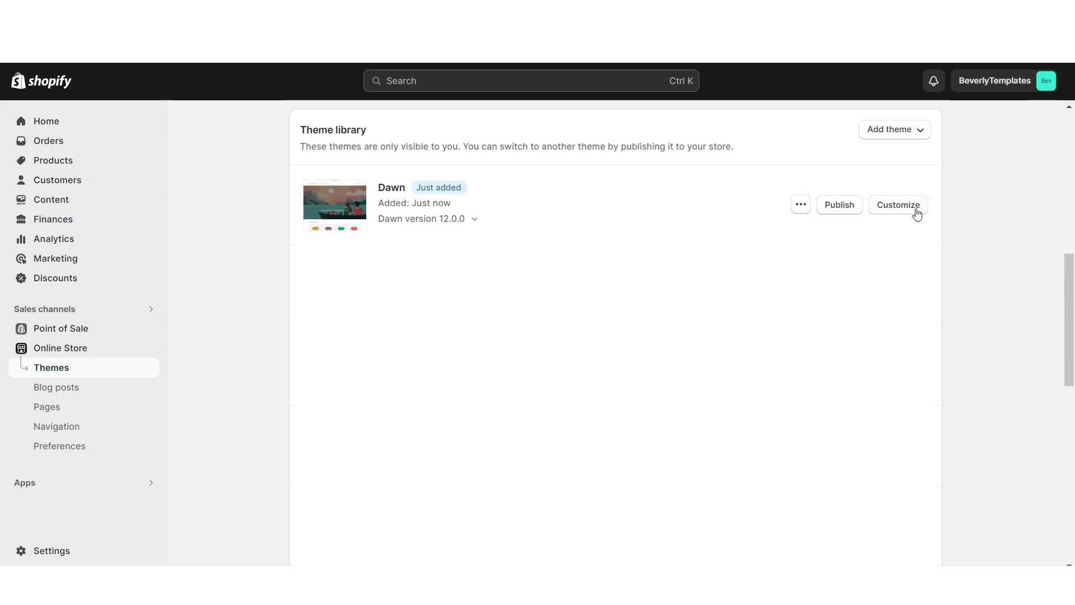
pyautogui.click(912, 206)
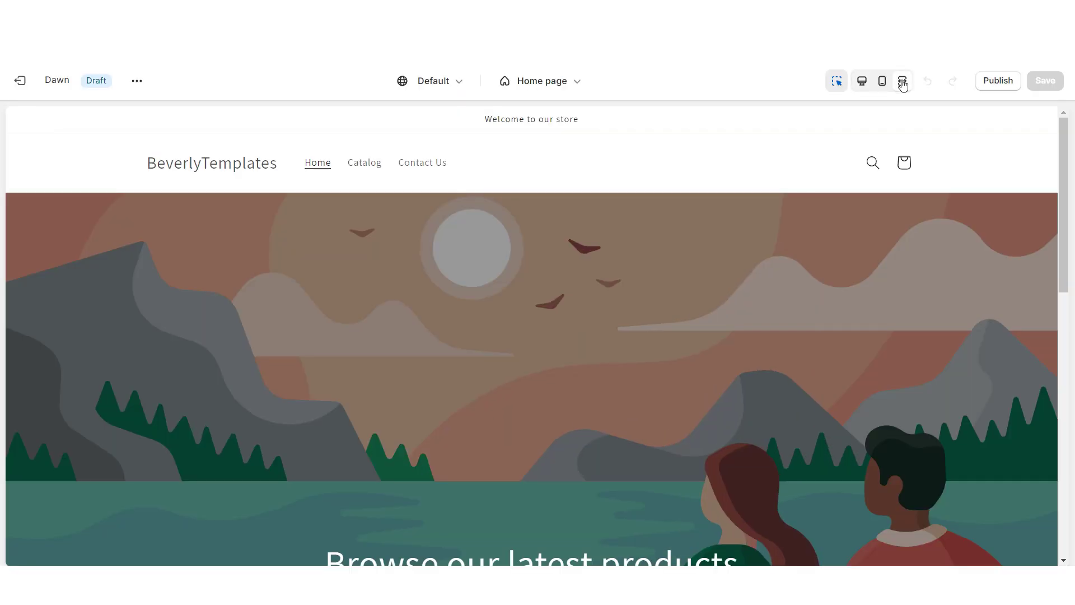
pyautogui.scroll(-6, 1054, 217)
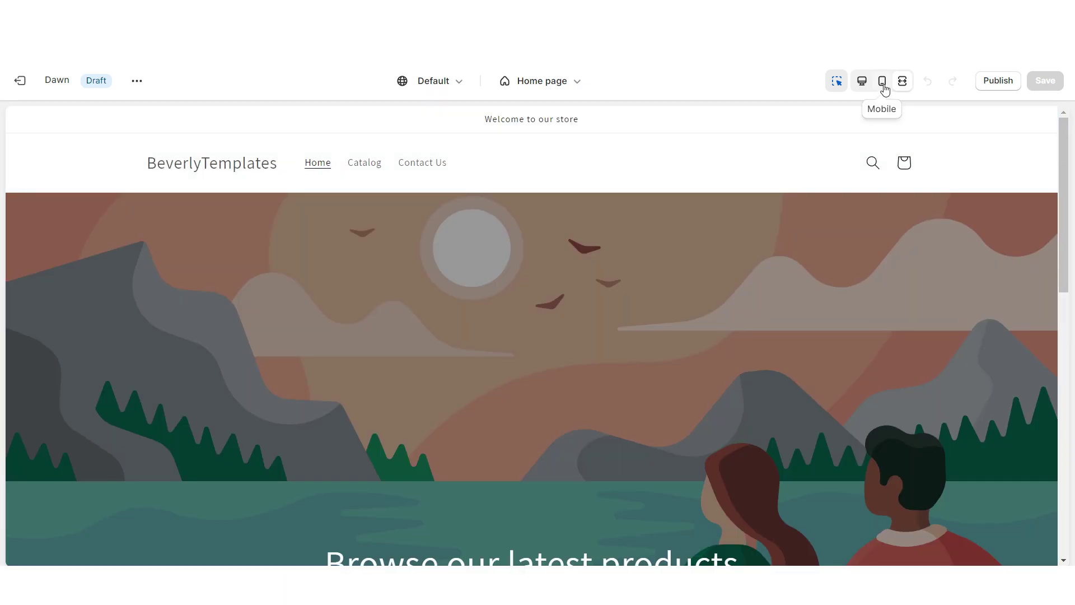
# Step: Switch the editor preview to mobile width and bring up the Header section settings
pyautogui.click(883, 82)
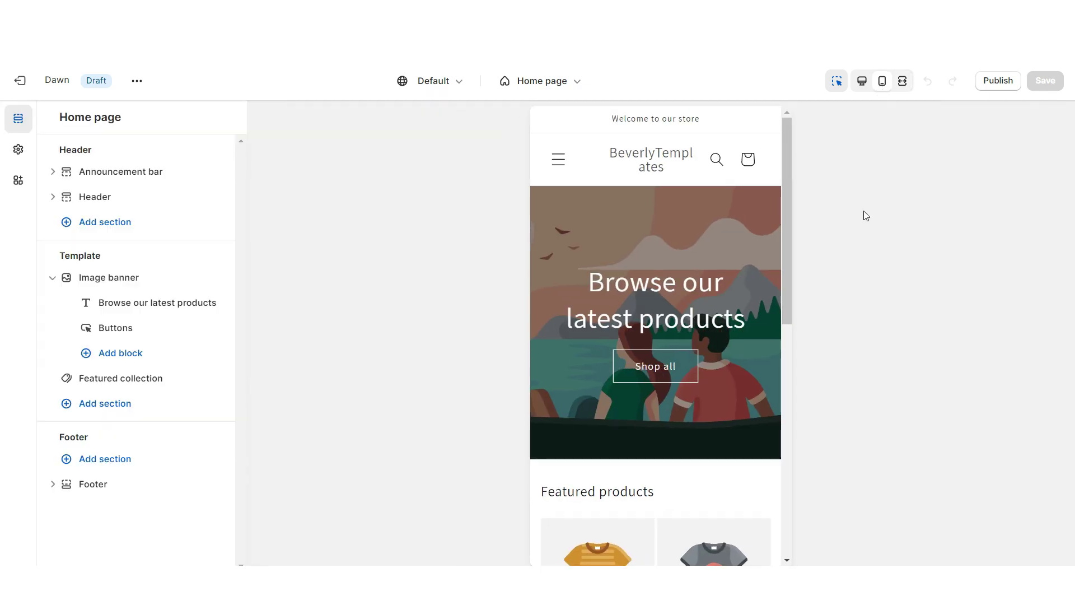
pyautogui.scroll(-5, 788, 226)
pyautogui.scroll(5, 788, 226)
pyautogui.click(626, 180)
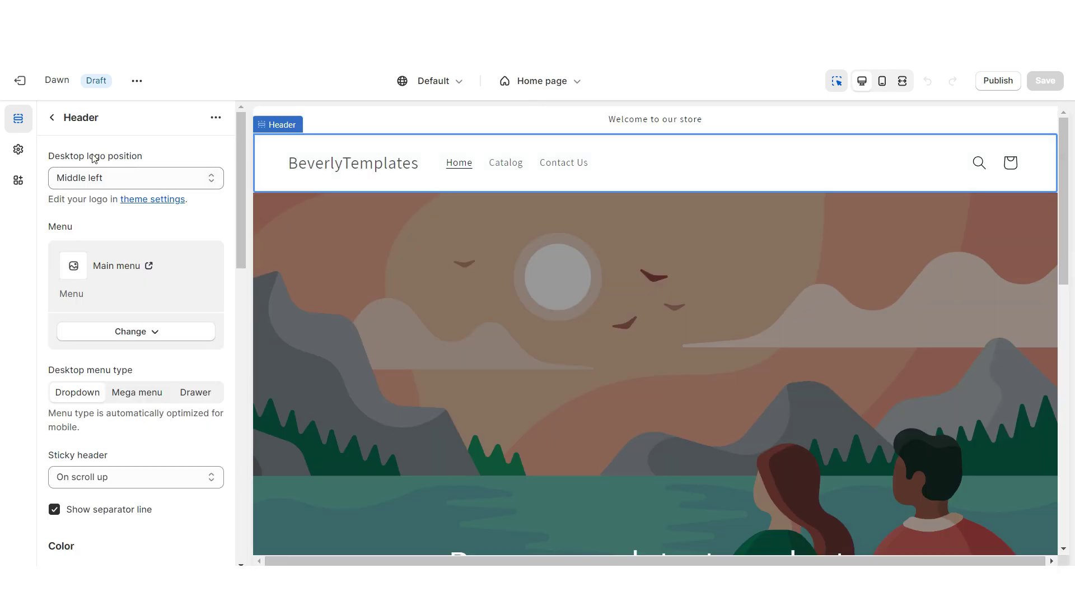
# Step: Set the desktop logo position to Middle center, undoing a trial drawer-menu change
pyautogui.click(96, 178)
pyautogui.click(110, 233)
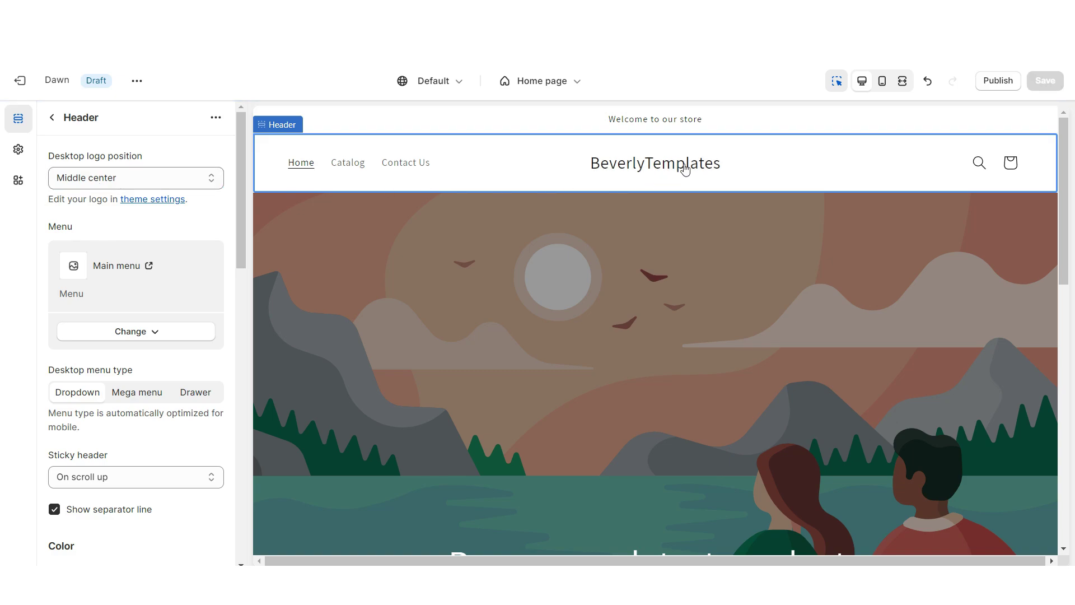
pyautogui.scroll(-1, 130, 306)
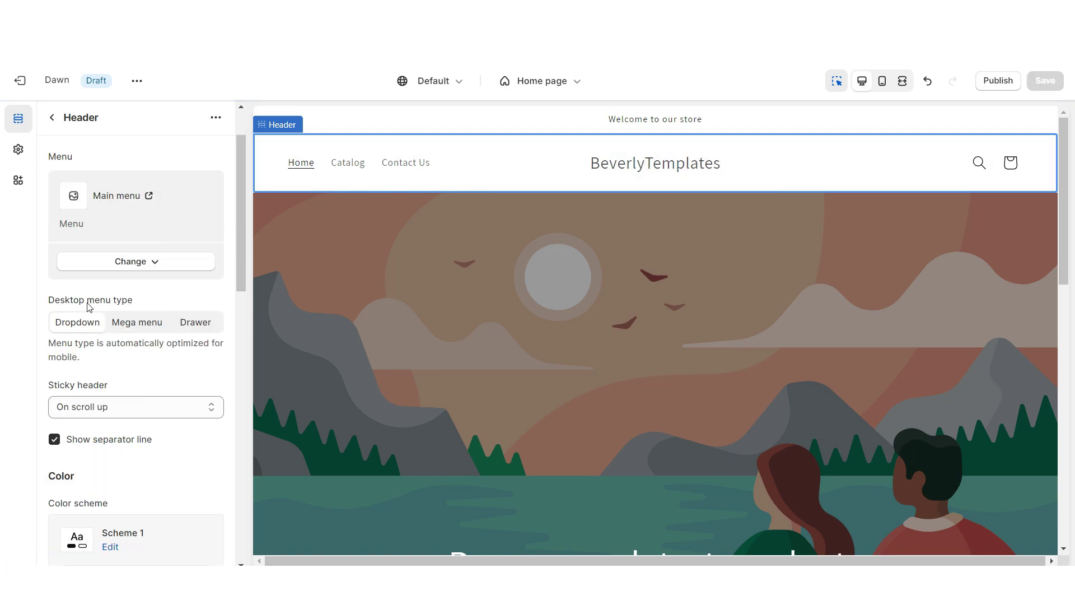
pyautogui.click(198, 322)
pyautogui.hotkey('ctrl', 'z')
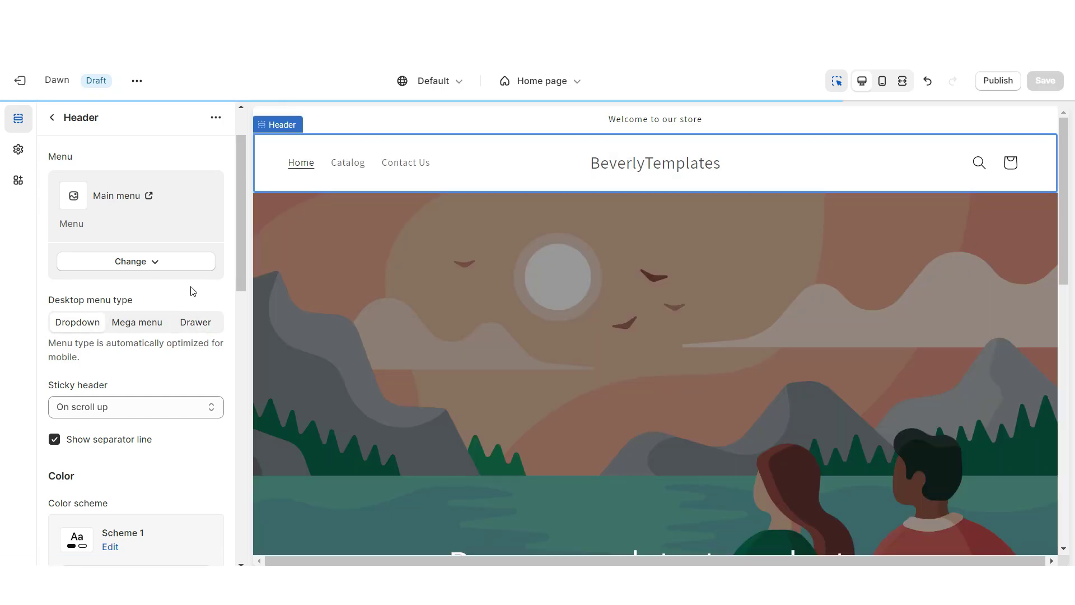
pyautogui.scroll(-4, 505, 289)
pyautogui.scroll(1, 505, 289)
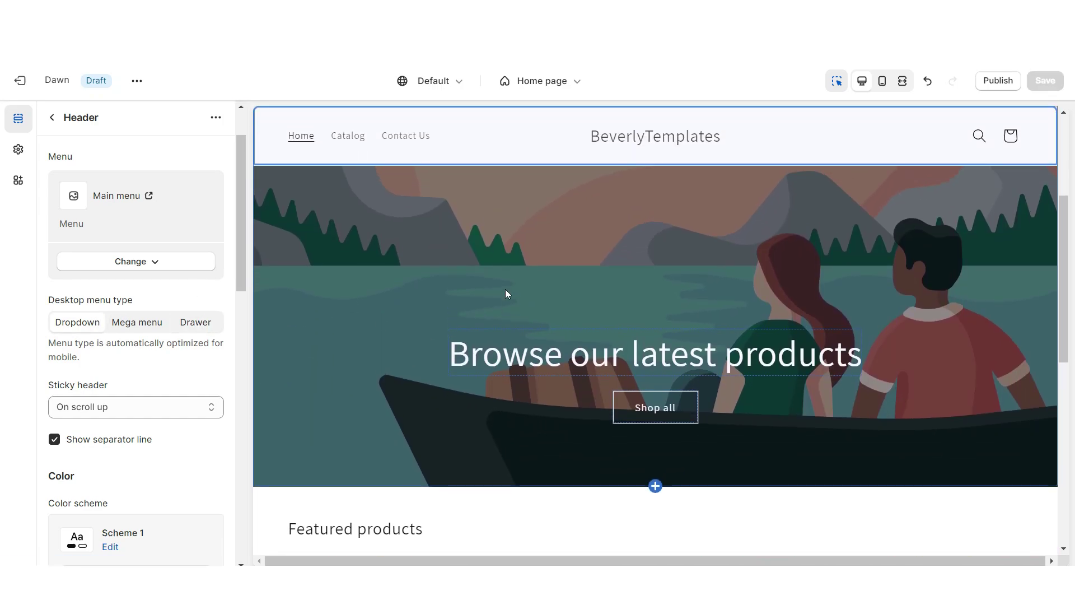
pyautogui.click(522, 153)
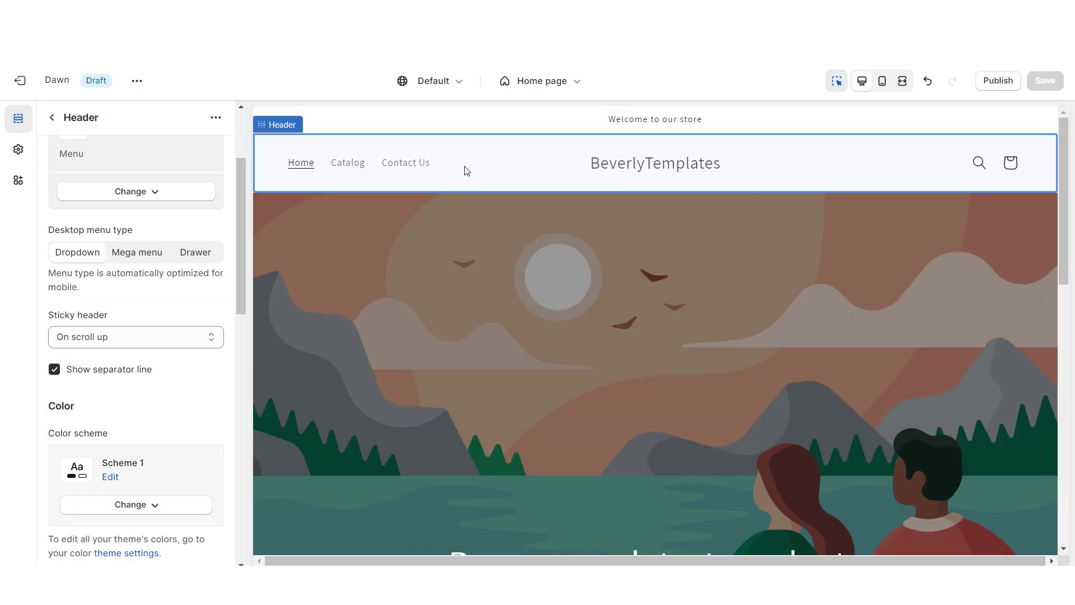
# Step: Set the sticky header to Always and save the header changes
pyautogui.click(124, 337)
pyautogui.click(112, 352)
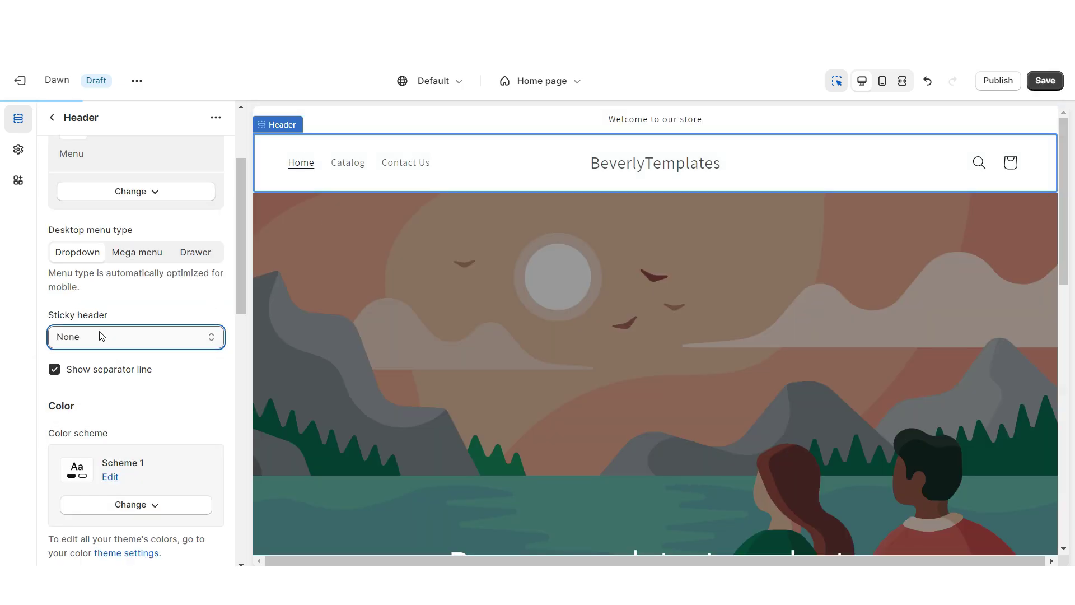
pyautogui.scroll(-5, 462, 349)
pyautogui.click(144, 342)
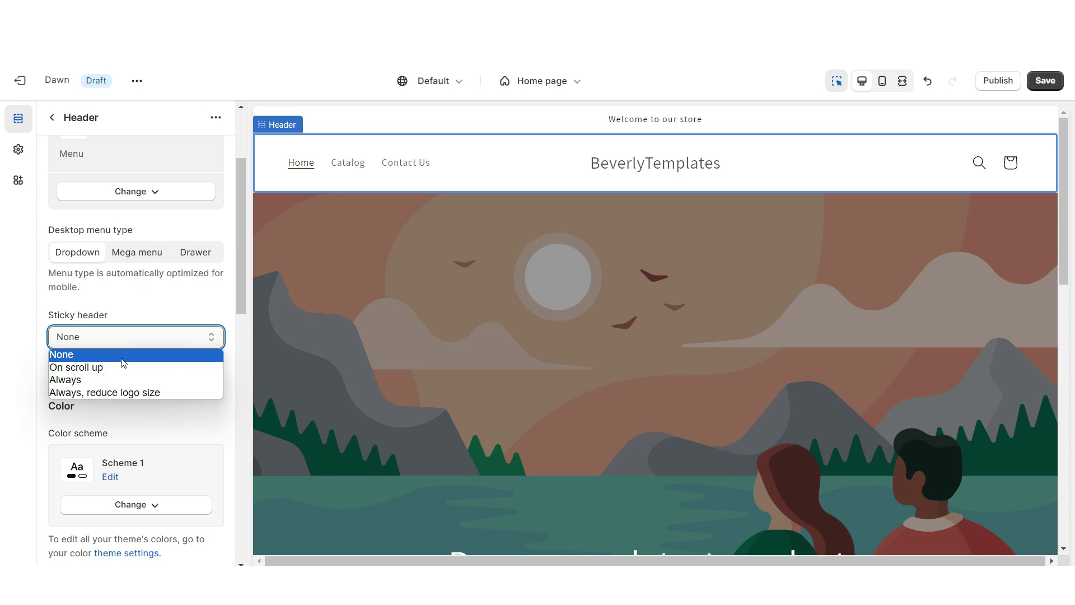
pyautogui.click(84, 380)
pyautogui.scroll(-5, 385, 298)
pyautogui.scroll(-5, 385, 303)
pyautogui.hotkey('ctrl', 's')
# Step: Replace the announcement text with '✧ FREE SHIPPING ON ALL ORDERS OVER $250 ✧' and save
pyautogui.click(144, 196)
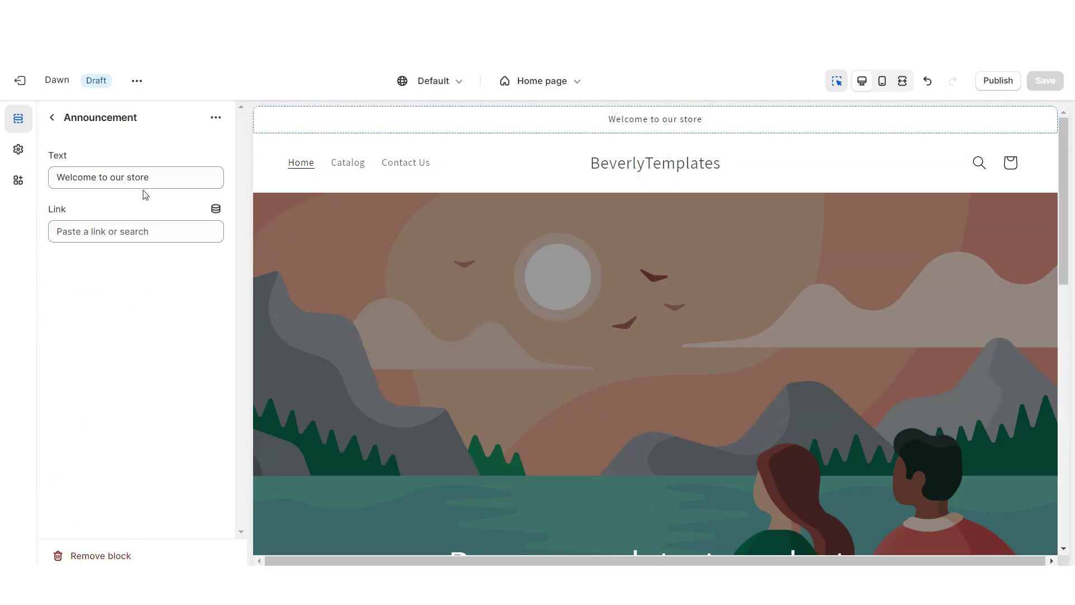
pyautogui.click(115, 178)
pyautogui.hotkey('ctrl', 'a')
pyautogui.write('✧ FREE SHIPPING ON ALL ORDERS OVER $250 ✧')
pyautogui.click(123, 234)
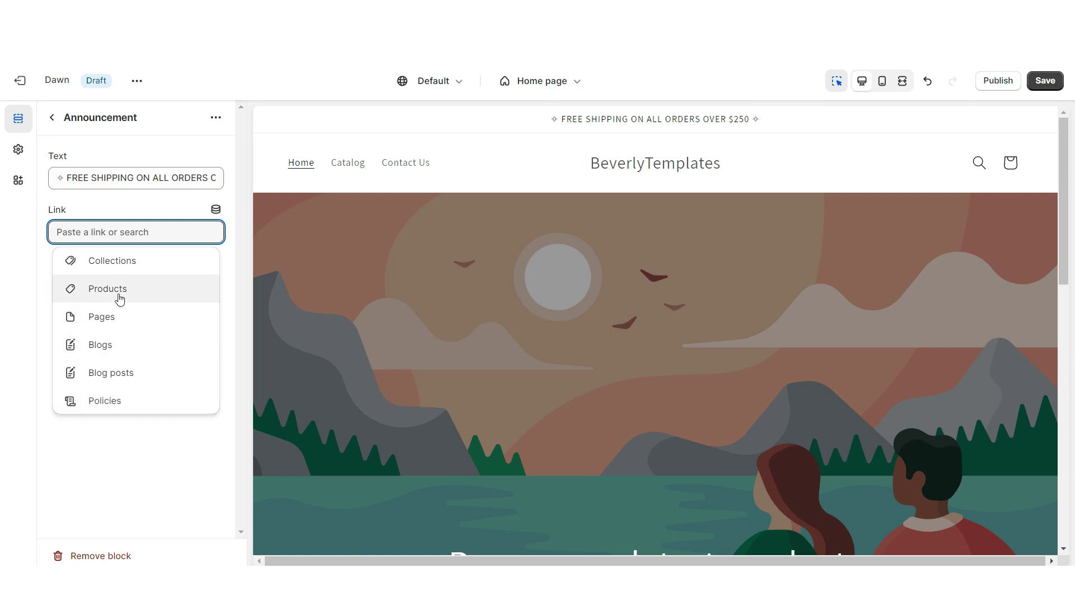
pyautogui.hotkey('ctrl', 's')
# Step: In Theme settings, widen the desktop logo to 300 px and save
pyautogui.click(18, 149)
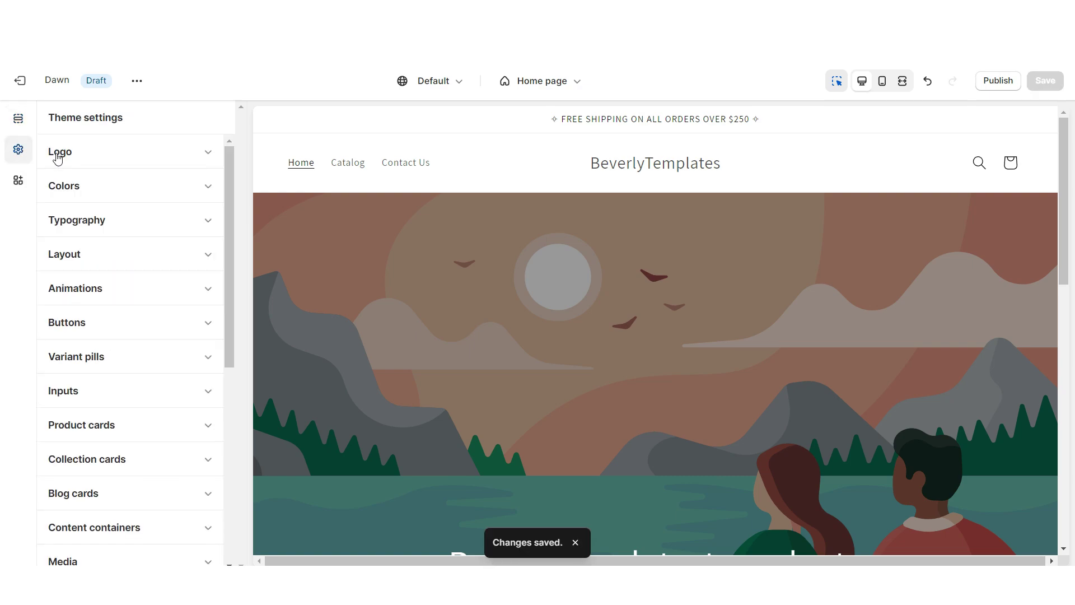
pyautogui.click(109, 152)
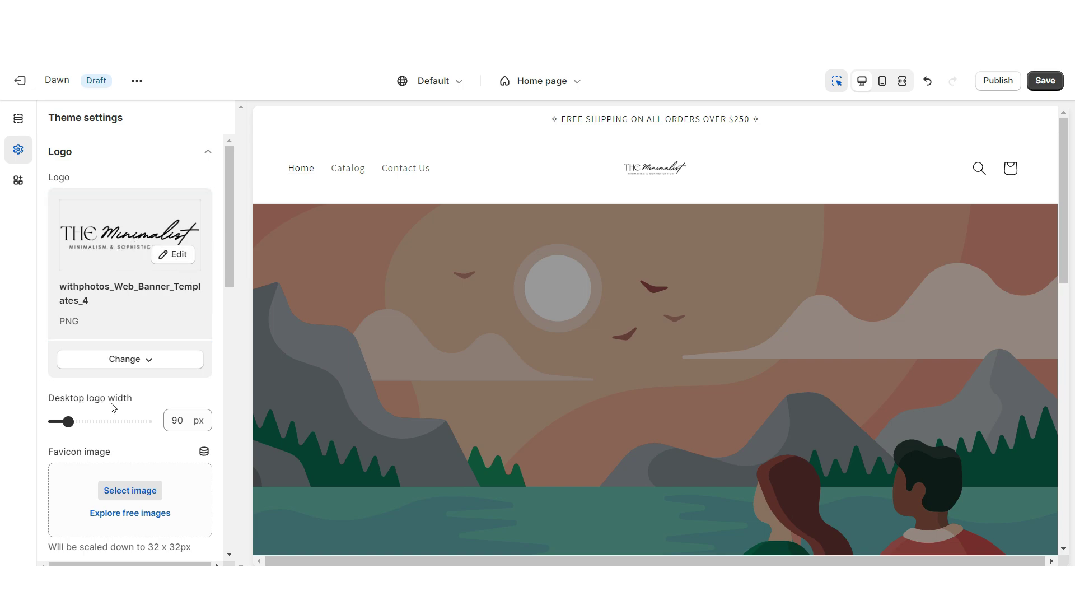
pyautogui.moveTo(69, 421); pyautogui.dragTo(162, 429)
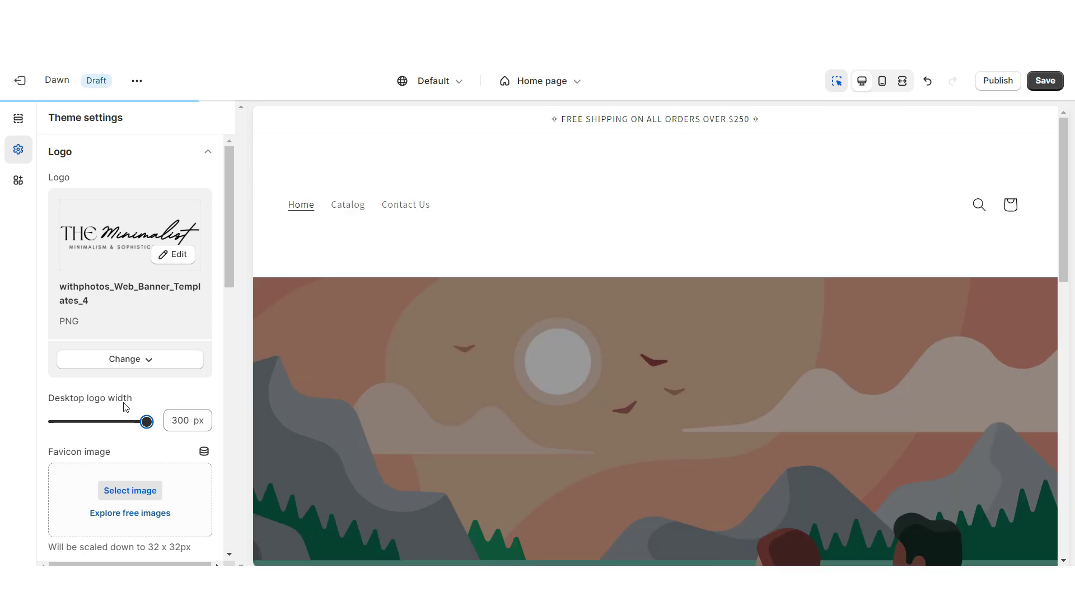
pyautogui.hotkey('ctrl', 's')
# Step: Change the Typography heading font to Cormorant
pyautogui.click(124, 226)
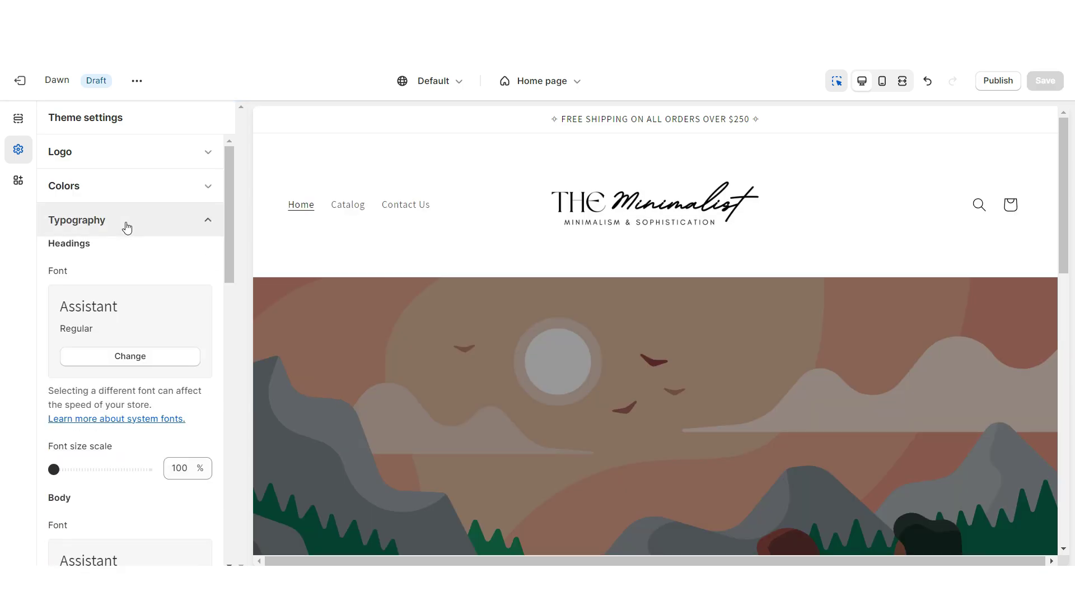
pyautogui.click(105, 358)
pyautogui.scroll(-15, 218, 281)
pyautogui.click(221, 281)
pyautogui.click(348, 204)
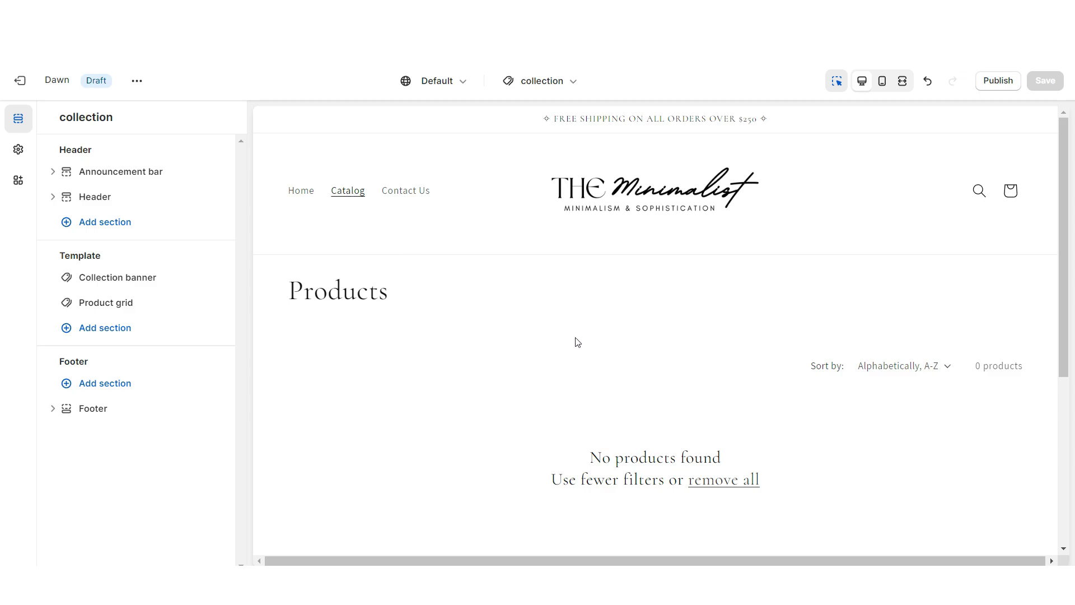
# Step: Preview the Contact page's form with the new styling, then return to the home page template
pyautogui.click(407, 192)
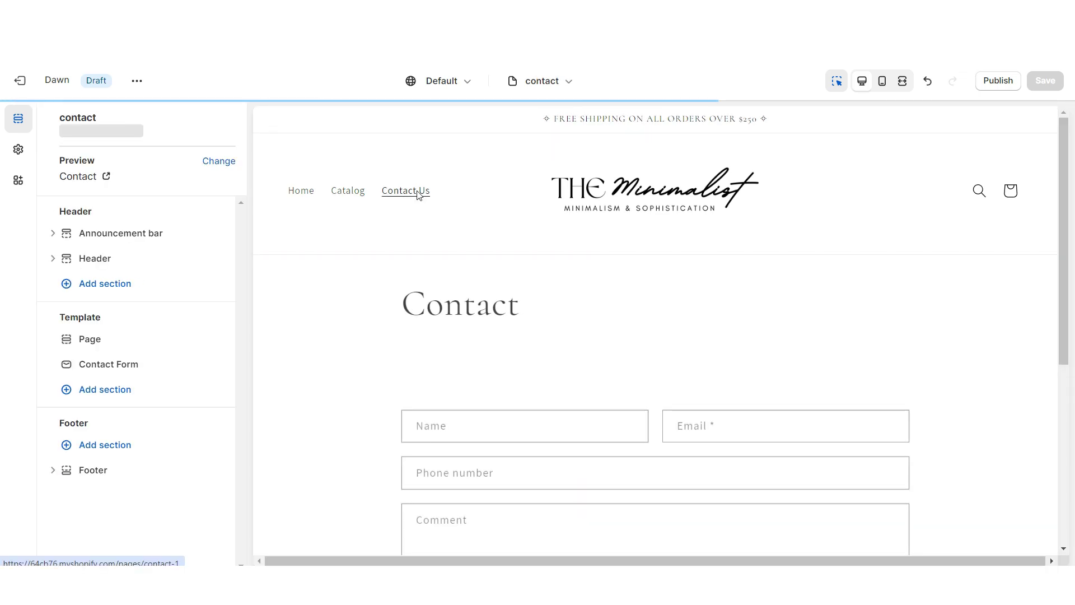
pyautogui.scroll(-4, 362, 287)
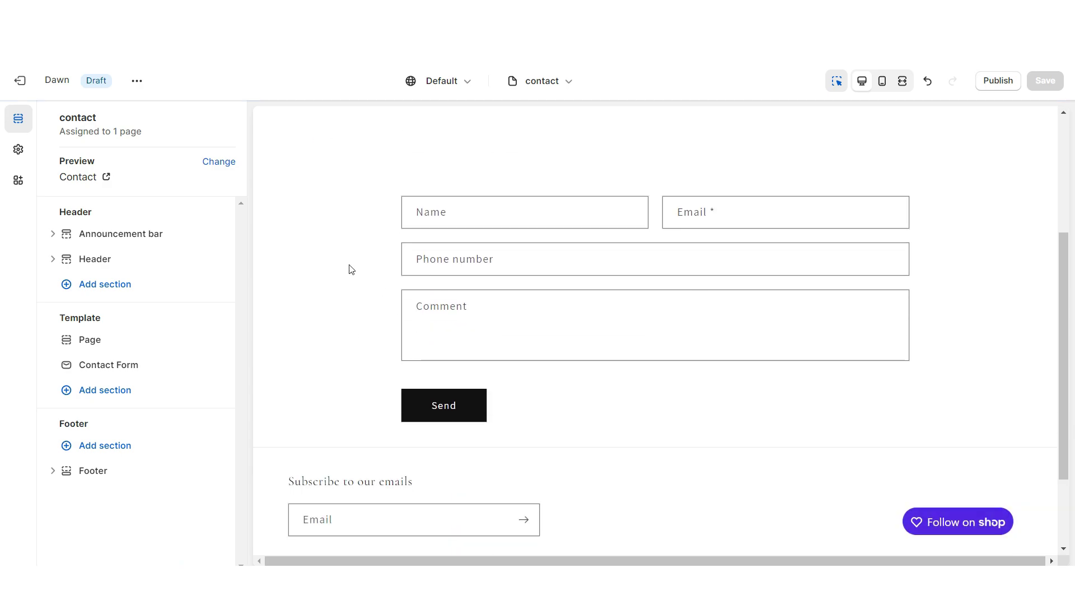
pyautogui.click(626, 196)
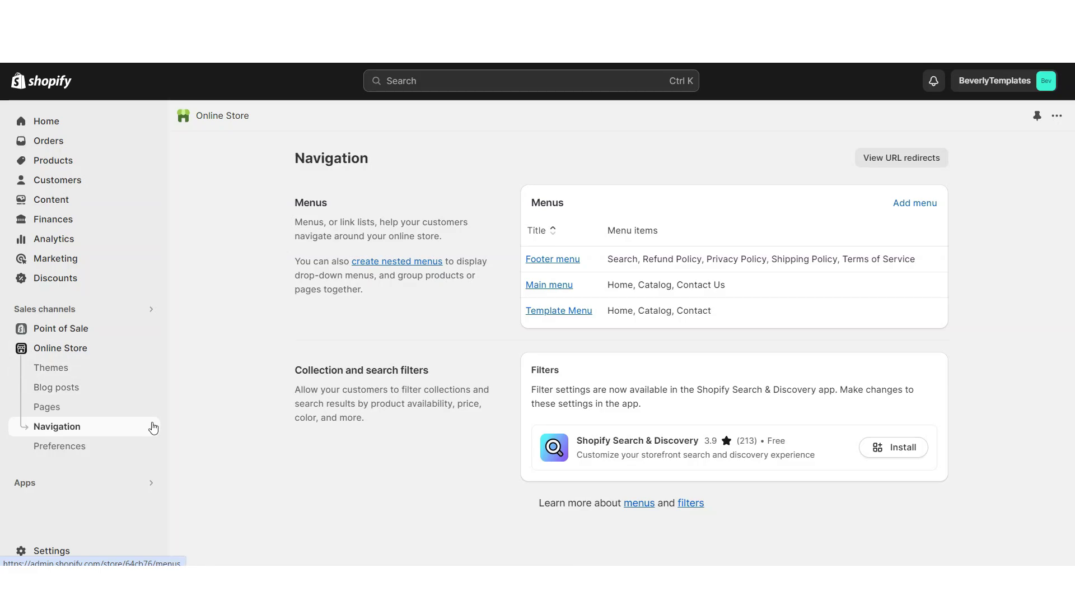
pyautogui.click(555, 286)
pyautogui.click(658, 375)
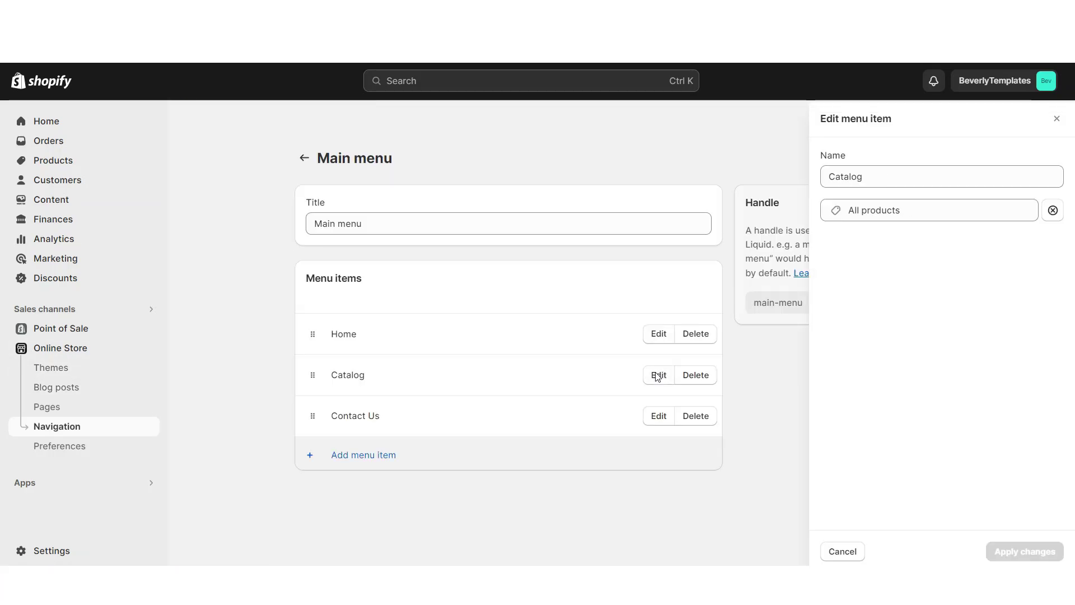
pyautogui.doubleClick(851, 177)
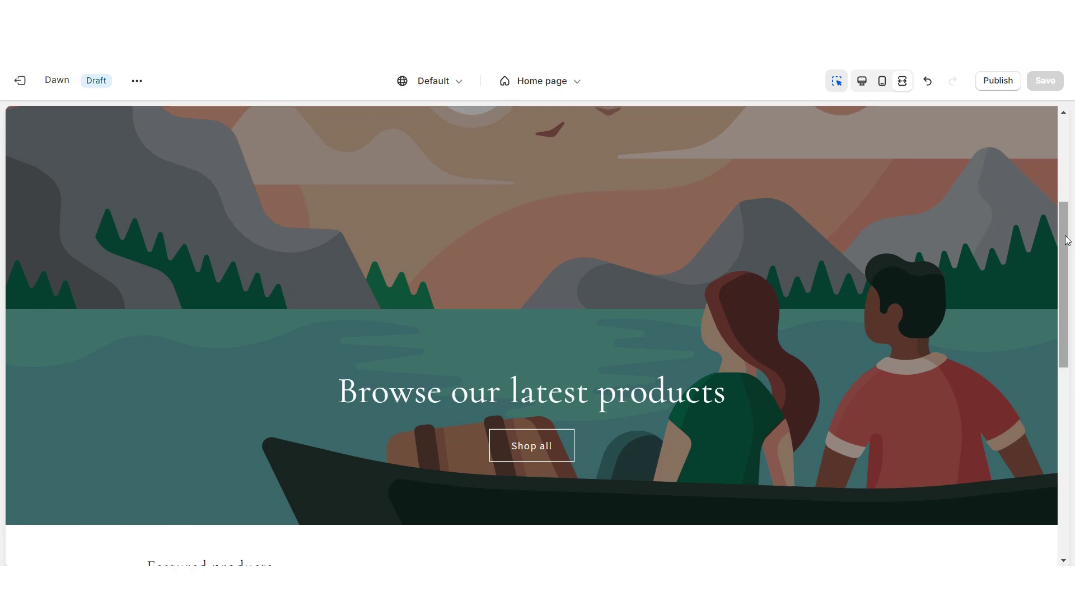
pyautogui.scroll(4, 1067, 239)
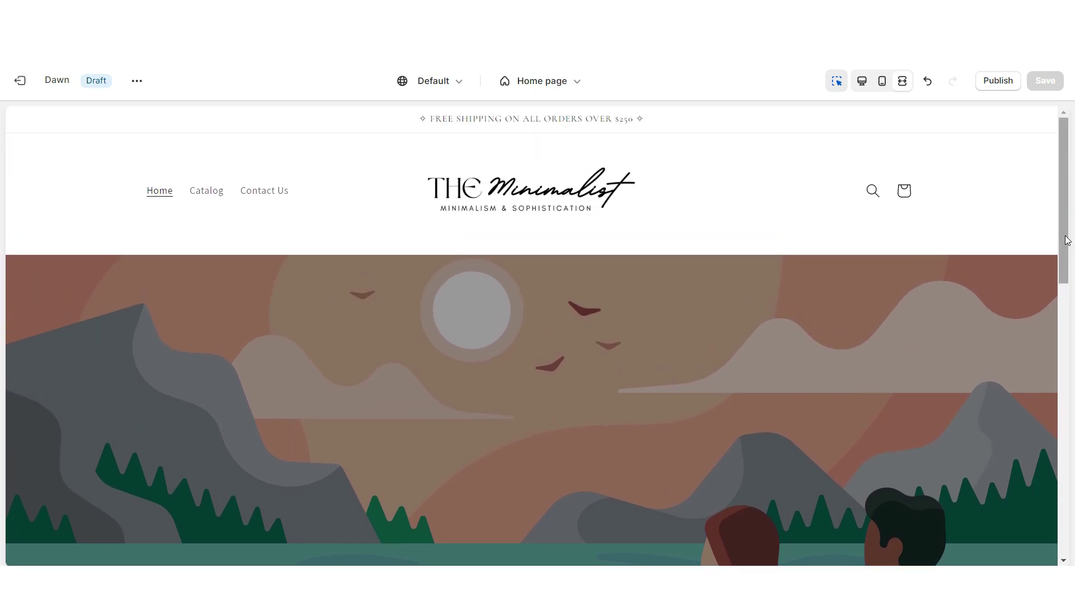
pyautogui.scroll(-1, 1069, 229)
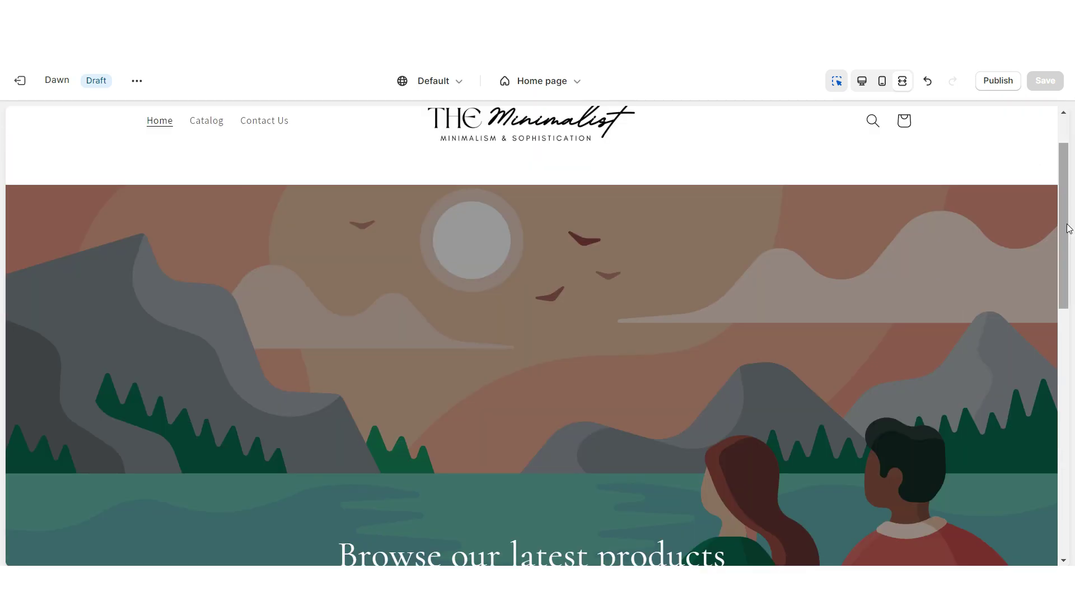
pyautogui.scroll(1, 690, 254)
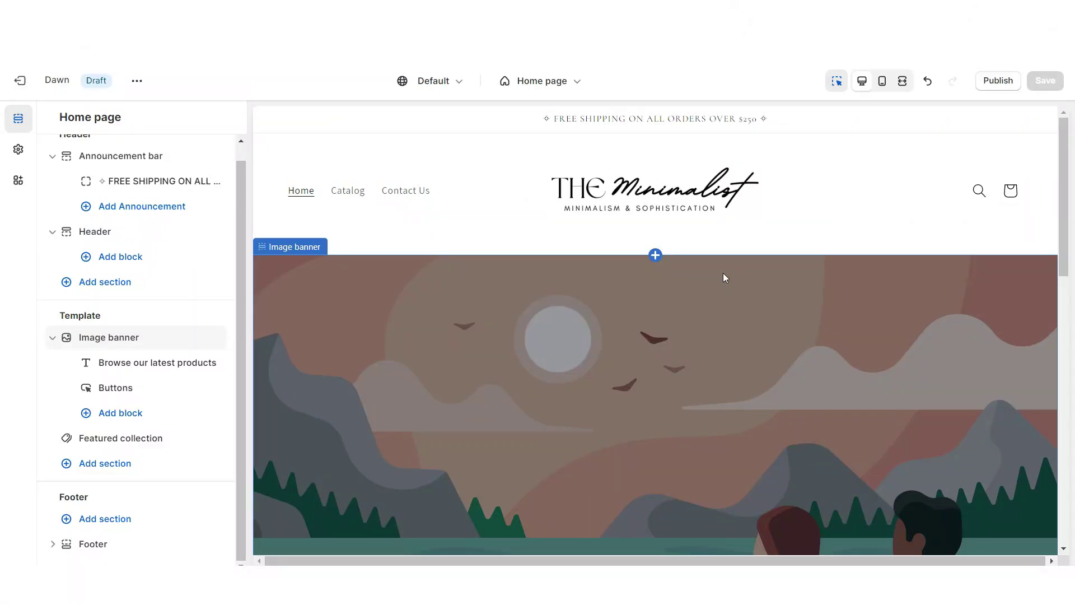
# Step: Add a Slideshow section to the home page and remove the Image banner section
pyautogui.click(656, 255)
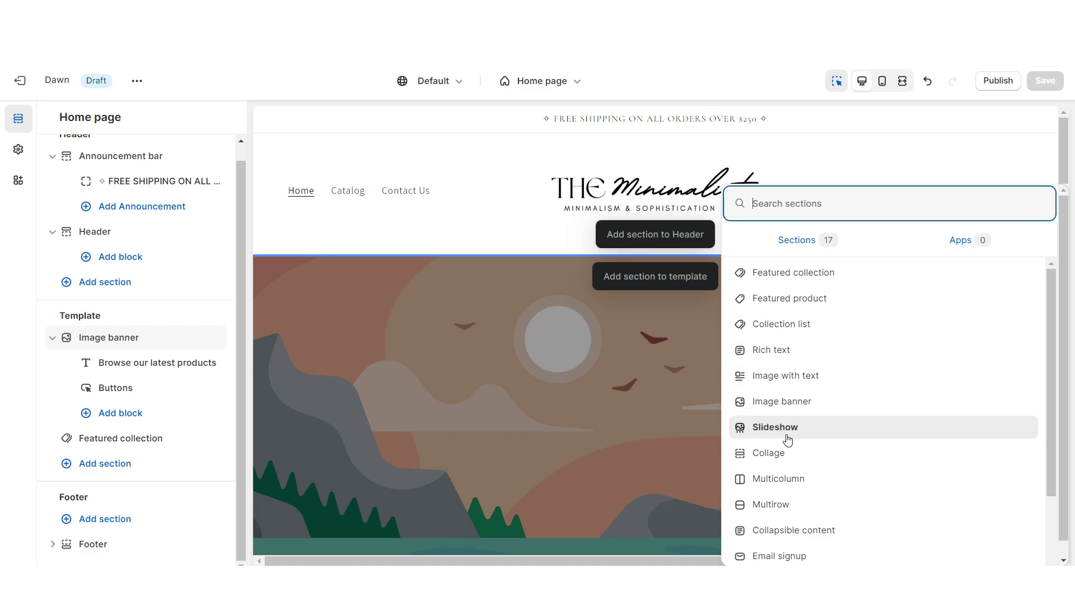
pyautogui.click(789, 436)
pyautogui.scroll(-5, 371, 316)
pyautogui.click(341, 343)
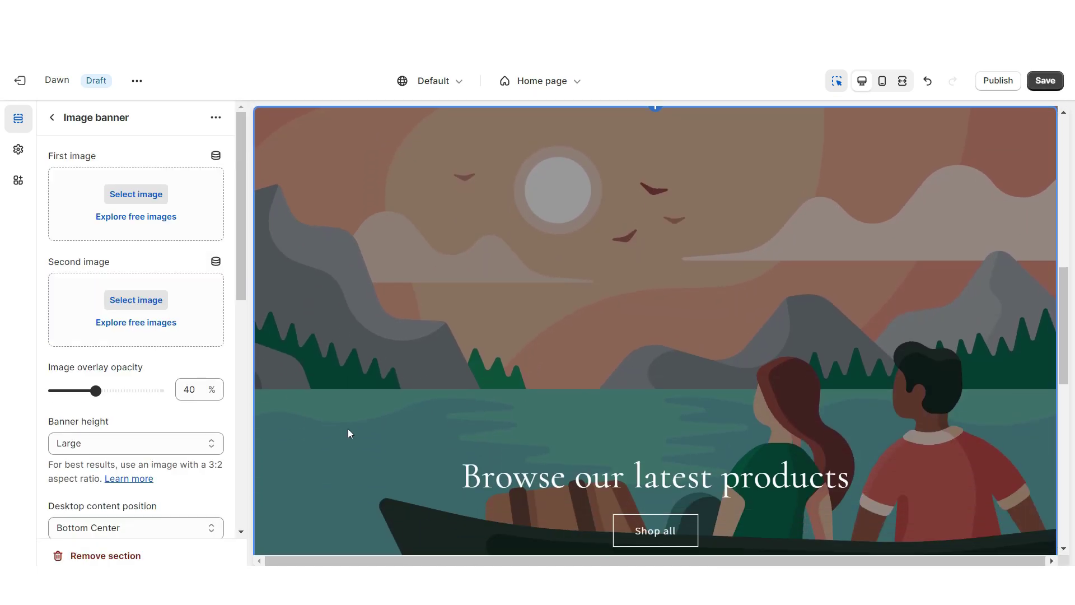
pyautogui.click(106, 556)
# Step: On the first slide, clear the heading and subheading, hide the container, and use an outline button
pyautogui.click(504, 330)
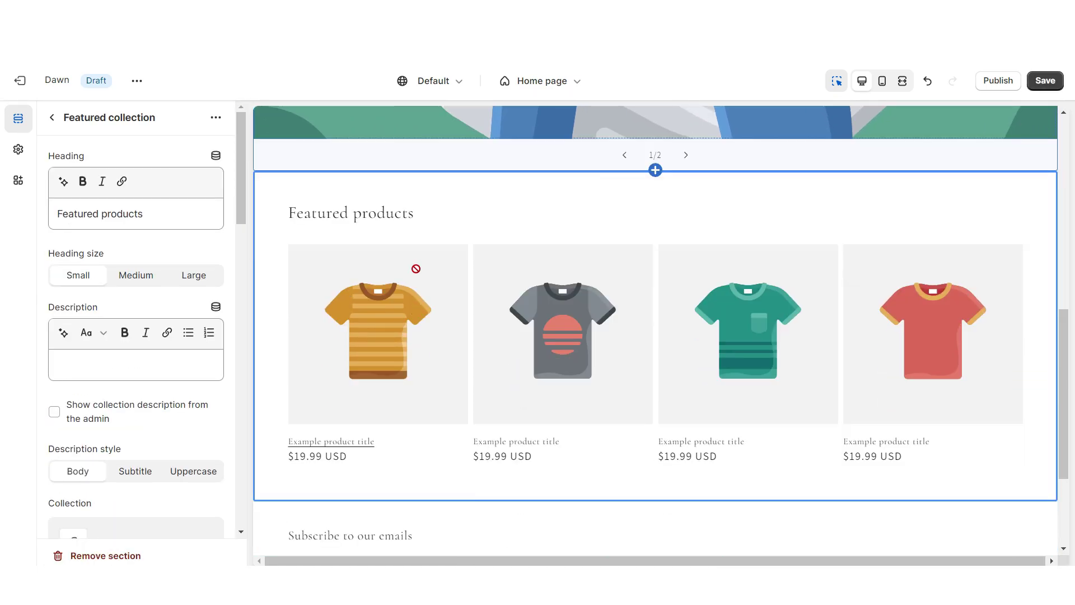
pyautogui.tripleClick(89, 317)
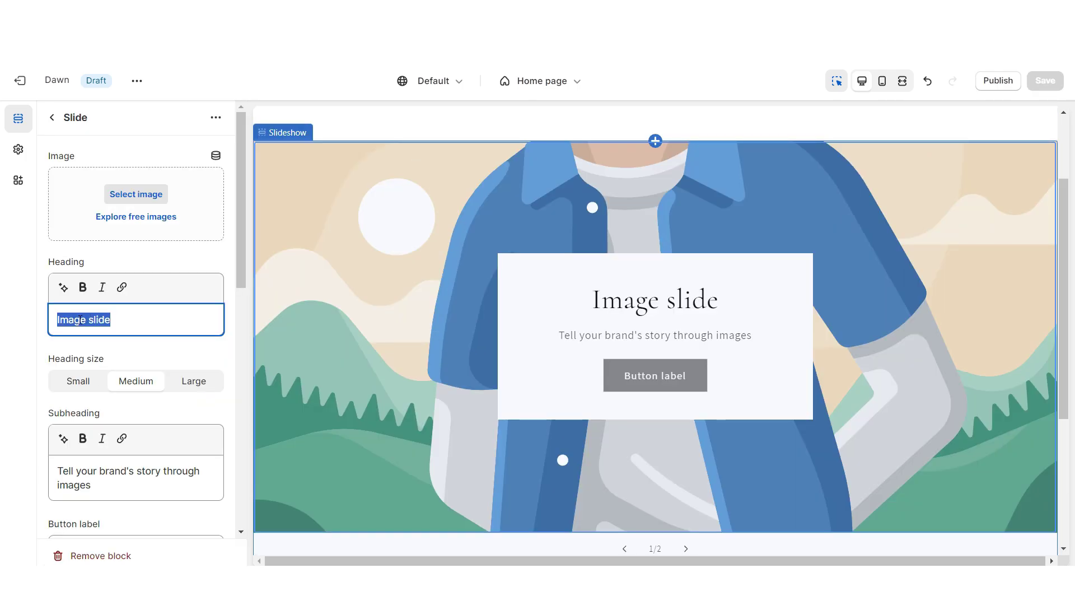
pyautogui.press('BackSpace')
pyautogui.tripleClick(88, 473)
pyautogui.press('BackSpace')
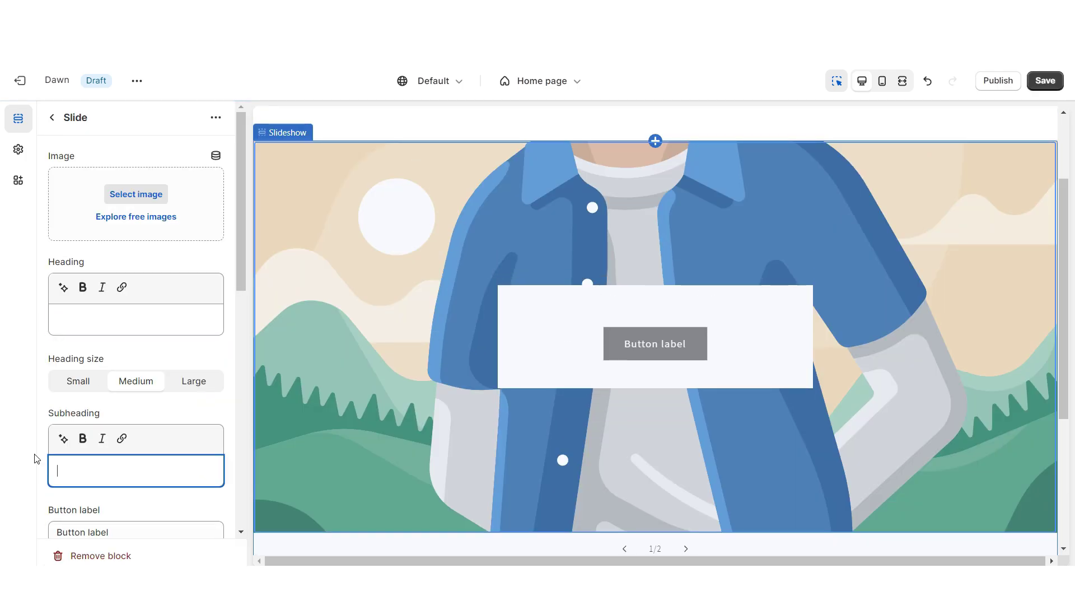
pyautogui.scroll(-6, 55, 408)
pyautogui.click(54, 403)
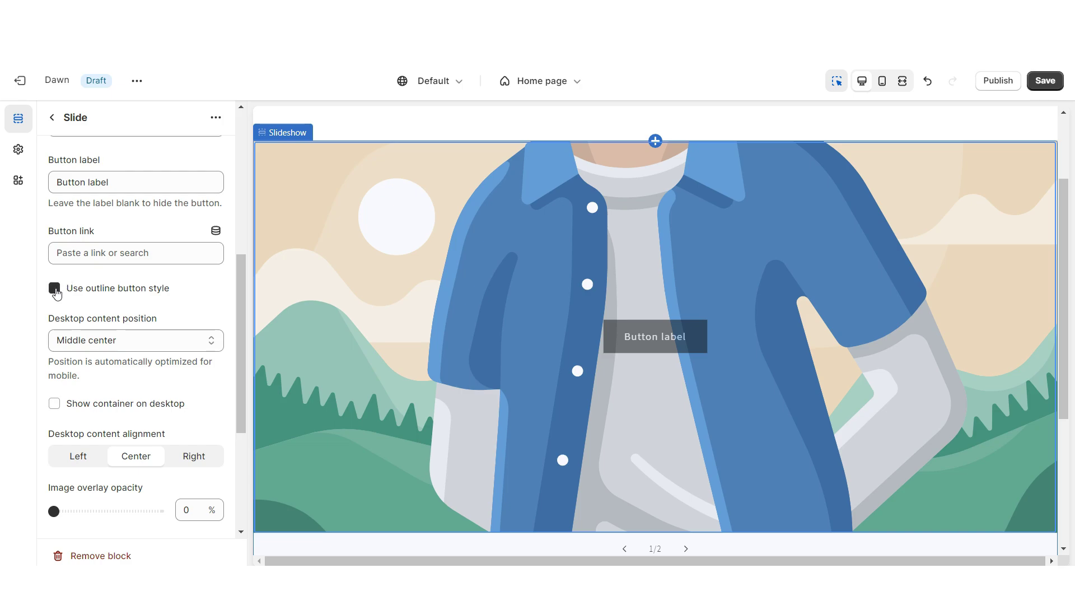
pyautogui.click(55, 289)
# Step: Place the first slide's content at bottom center with button label 'SHOP NOW'
pyautogui.click(98, 321)
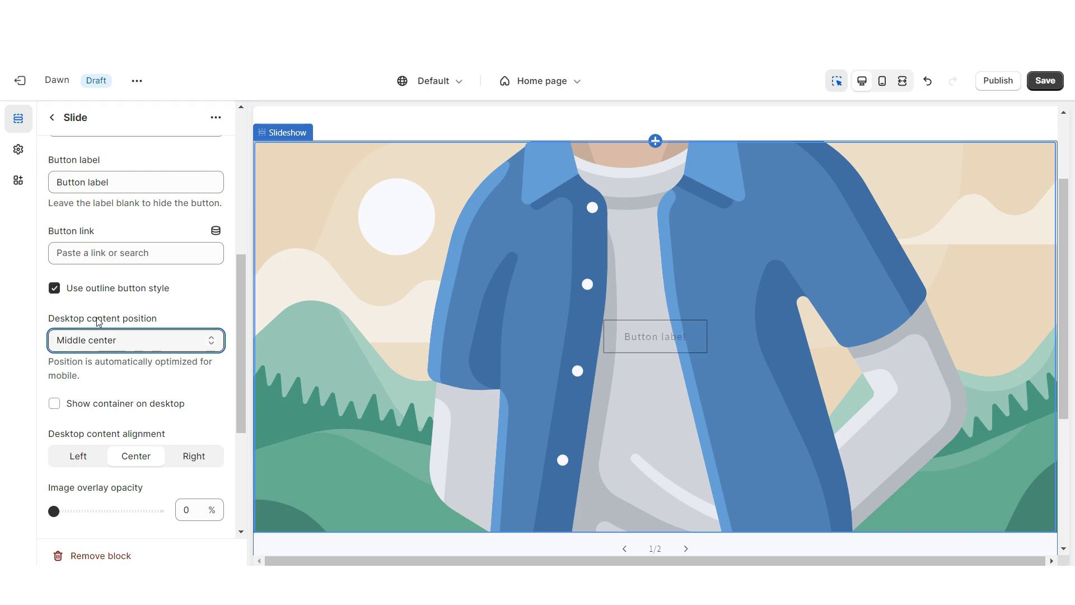
pyautogui.click(101, 340)
pyautogui.click(117, 446)
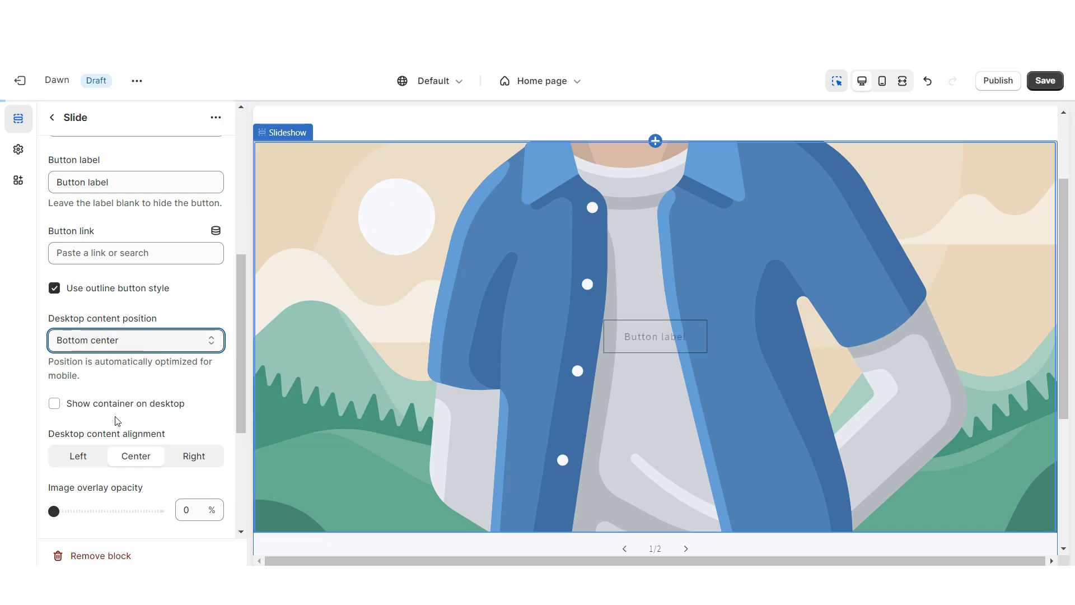
pyautogui.tripleClick(112, 182)
pyautogui.write('SHOP NOW')
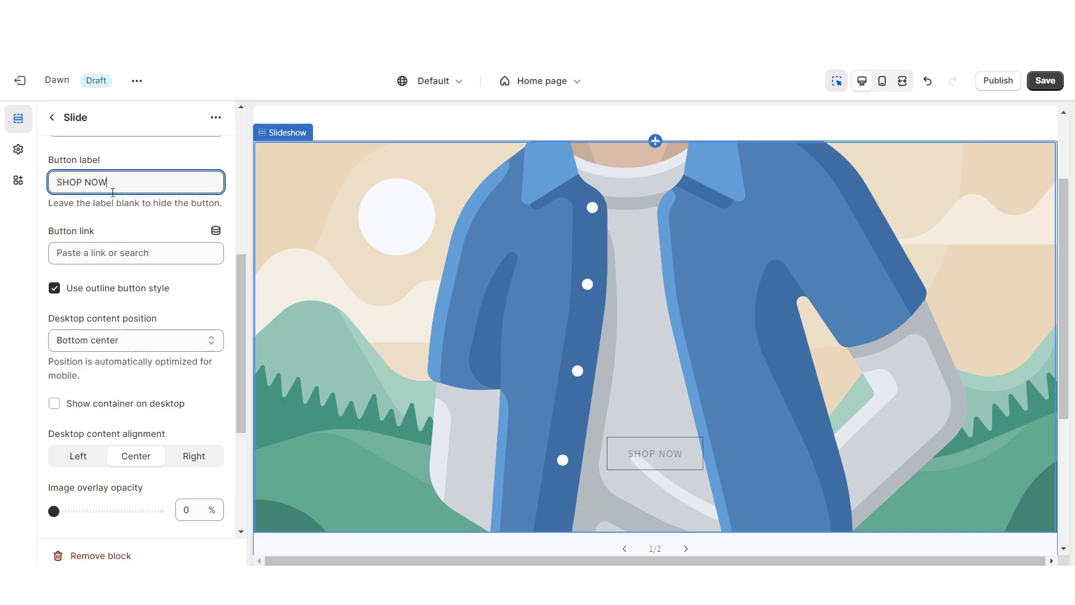
pyautogui.click(117, 253)
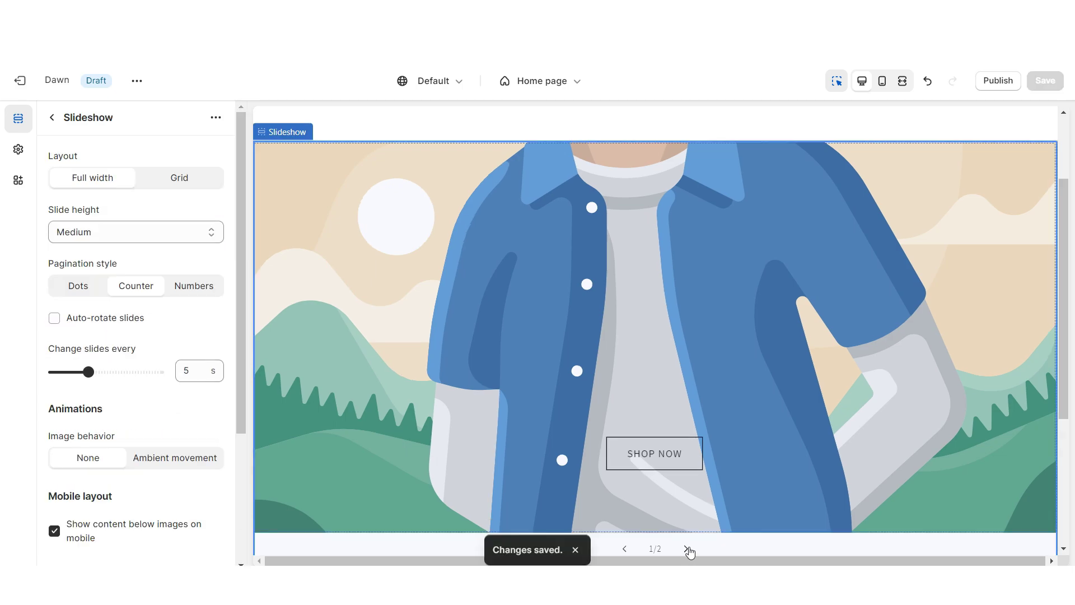
# Step: On the second slide, hide the container and place the content at bottom right
pyautogui.click(688, 549)
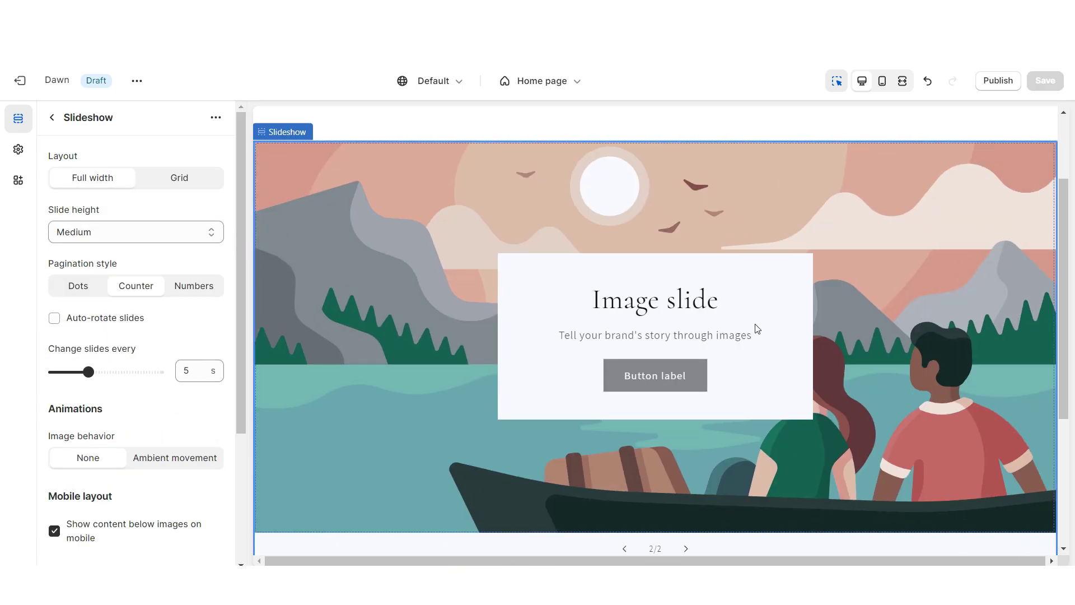
pyautogui.click(844, 308)
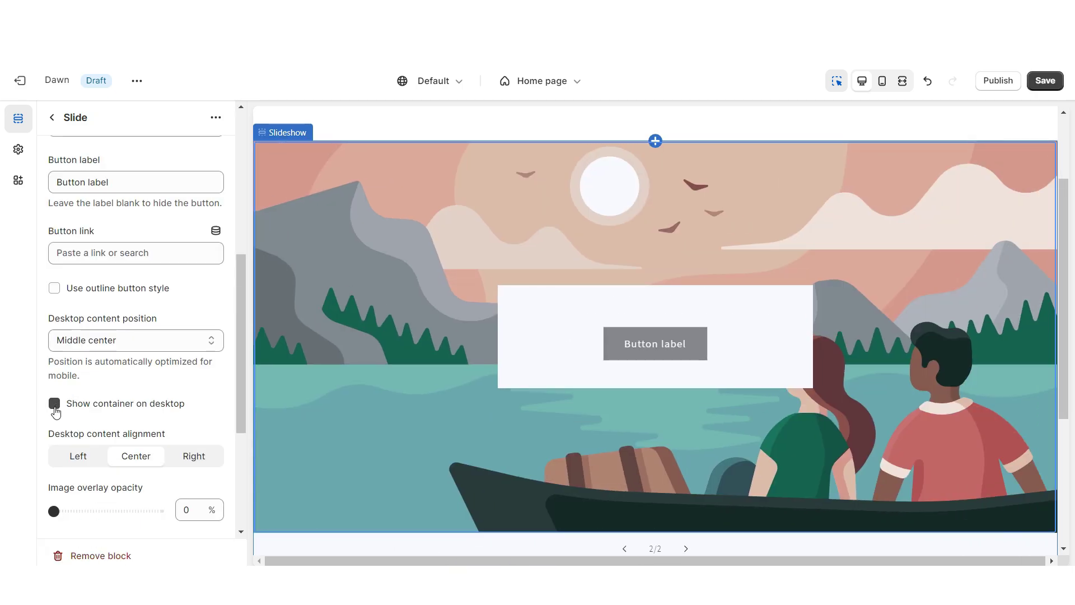
pyautogui.click(53, 403)
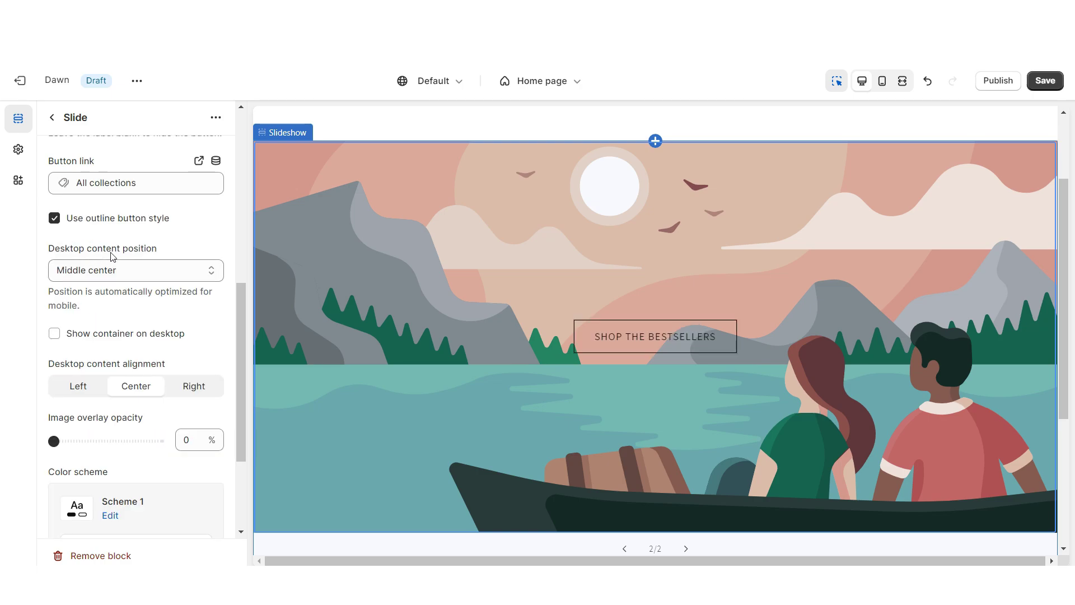
pyautogui.click(103, 272)
pyautogui.click(103, 390)
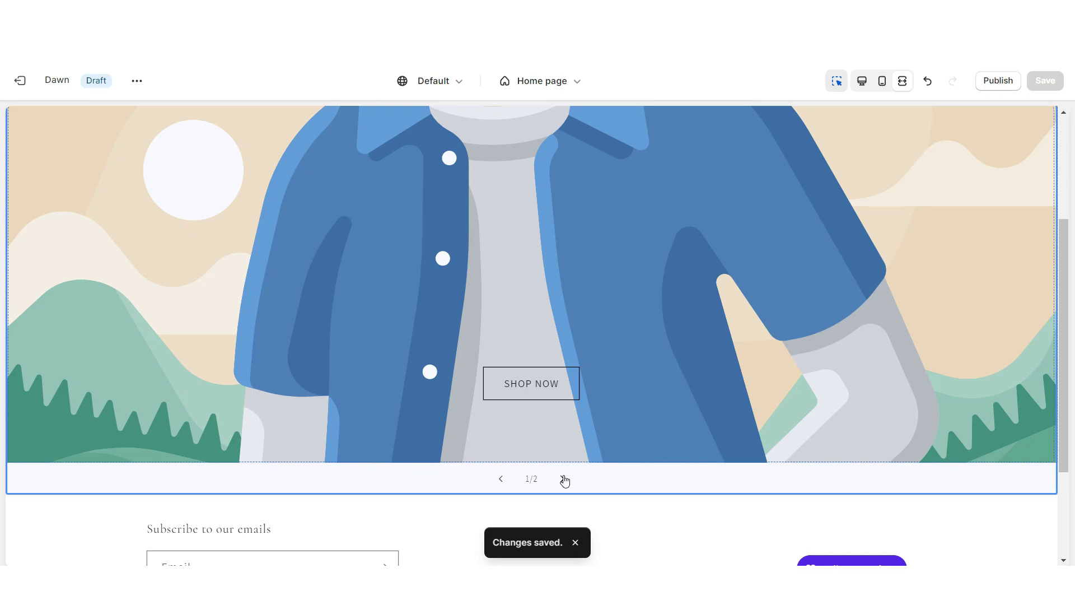
pyautogui.click(563, 479)
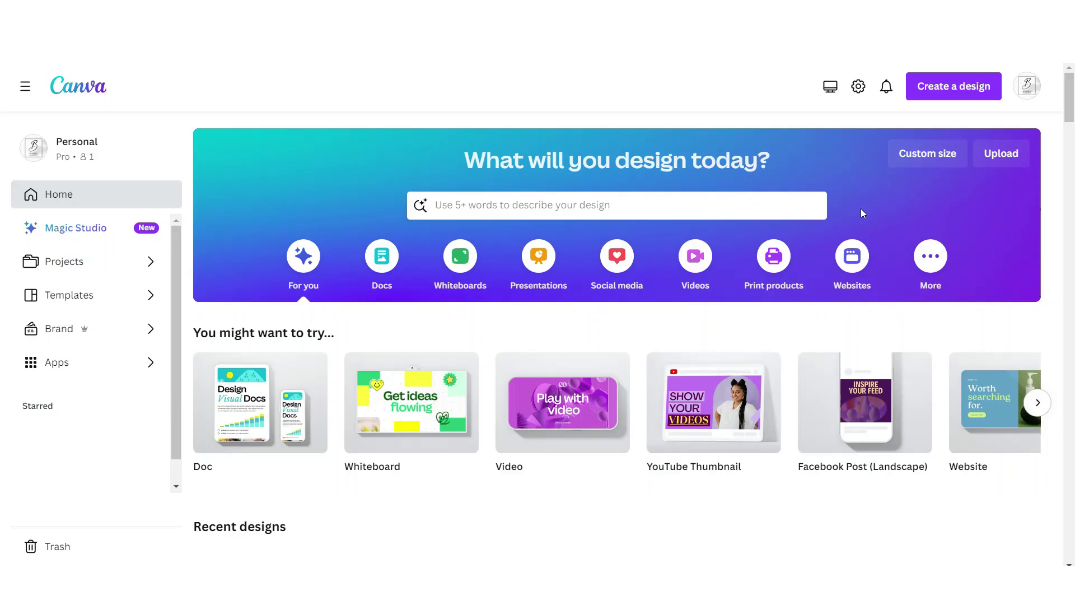
# Step: Create a new custom-size 4320 × 2160 px Canva design
pyautogui.click(919, 154)
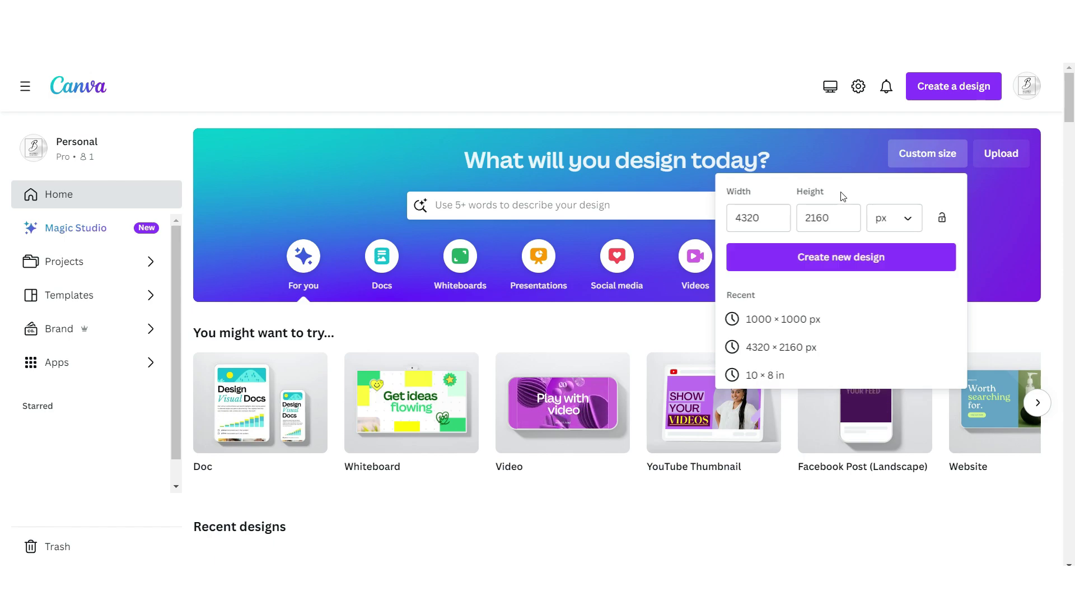
pyautogui.click(815, 218)
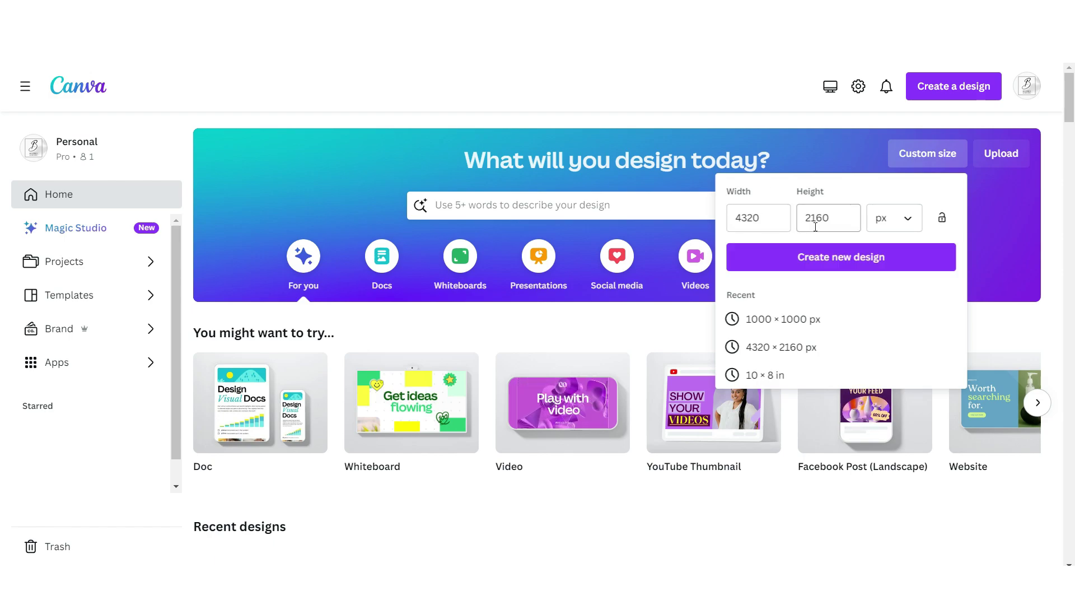
pyautogui.click(878, 262)
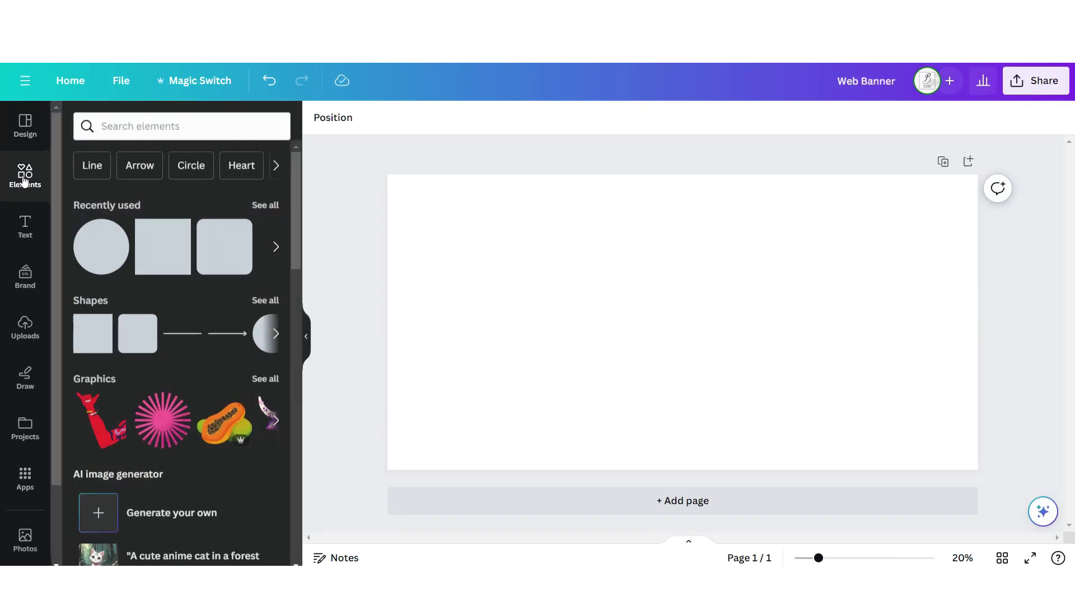
pyautogui.scroll(-5, 171, 325)
pyautogui.scroll(-5, 170, 325)
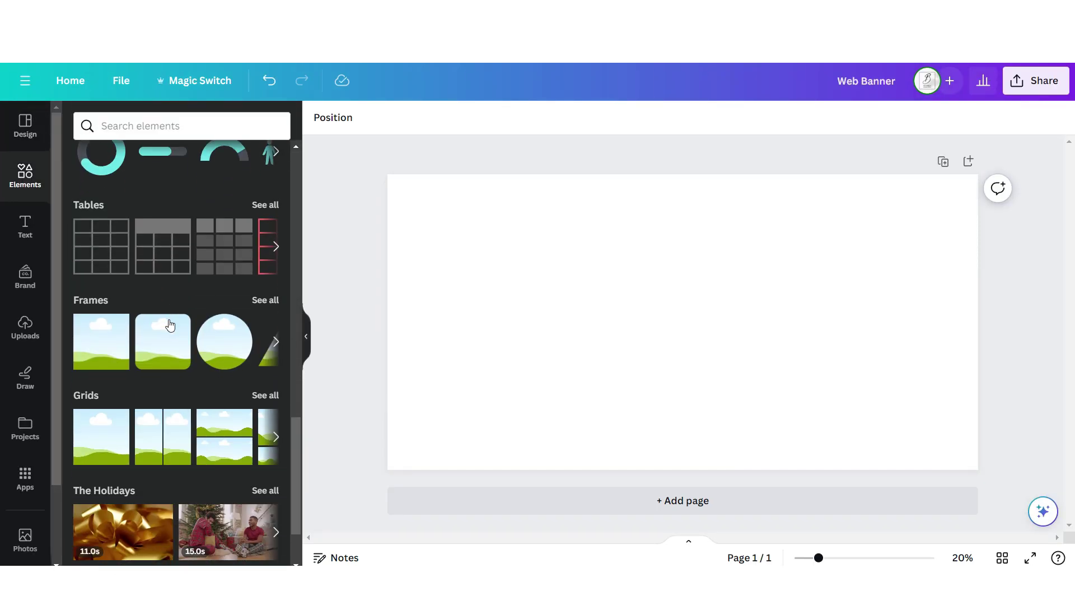
# Step: Add a square photo frame and a square shape, then resize the frame
pyautogui.click(90, 351)
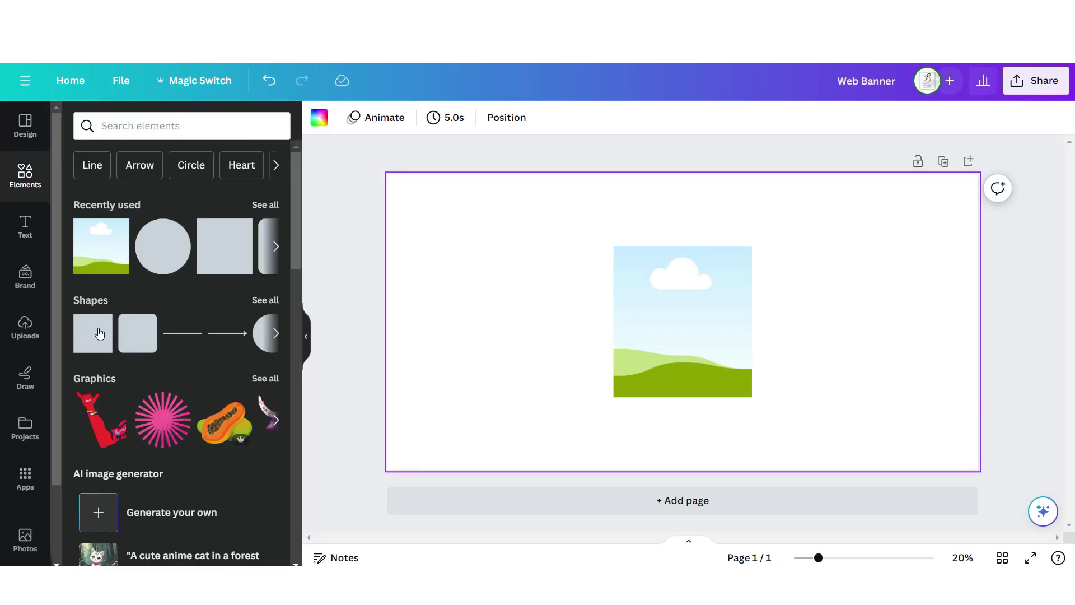
pyautogui.click(90, 348)
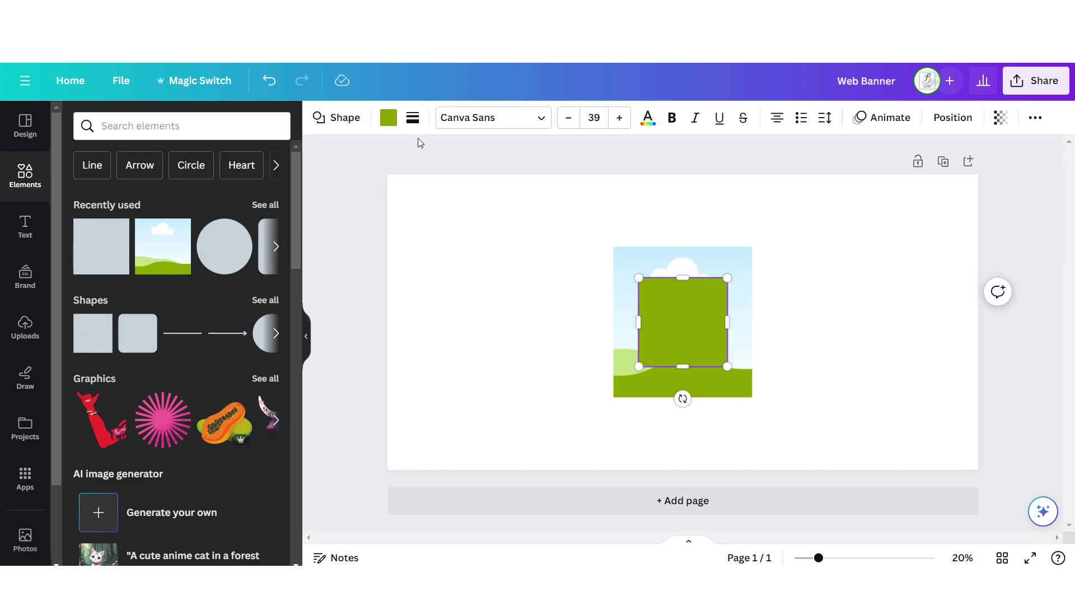
pyautogui.click(388, 118)
pyautogui.moveTo(727, 367)
pyautogui.mouseDown()
pyautogui.moveTo(759, 409)
pyautogui.moveTo(735, 384)
pyautogui.mouseUp()
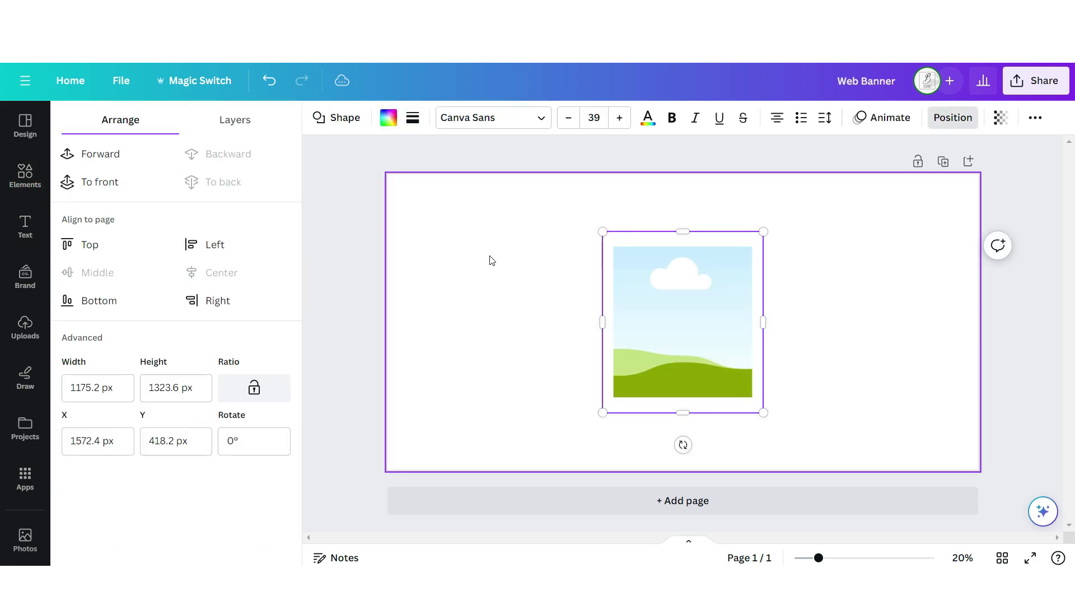
pyautogui.click(486, 259)
pyautogui.moveTo(764, 231); pyautogui.dragTo(761, 235)
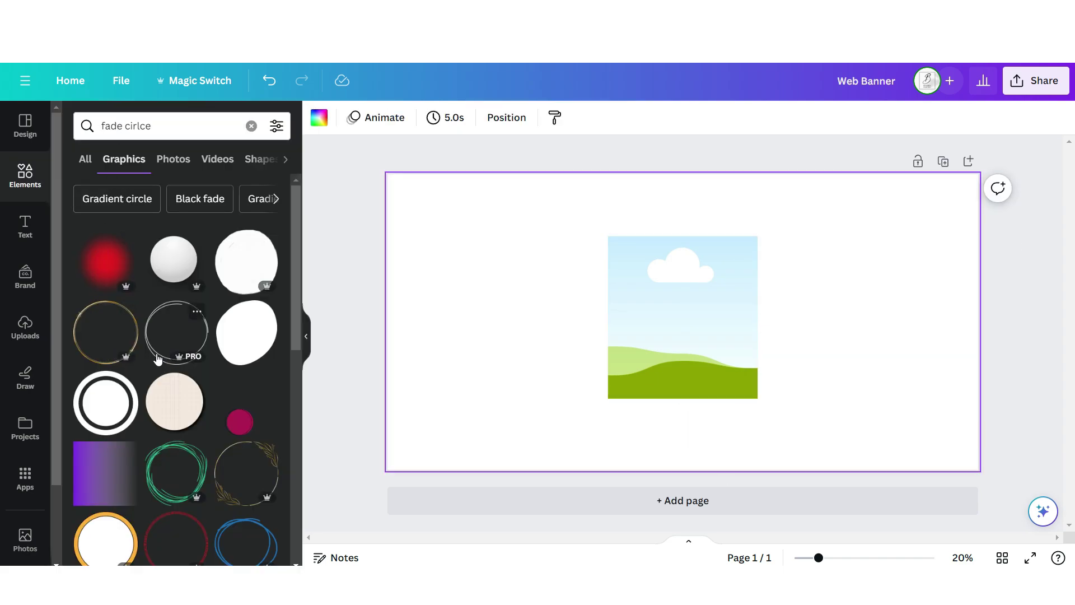
# Step: Add an enlarged fade-circle graphic and send it behind the image as a soft shadow
pyautogui.scroll(-5, 158, 358)
pyautogui.click(102, 343)
pyautogui.moveTo(118, 343); pyautogui.dragTo(641, 303)
pyautogui.click(632, 119)
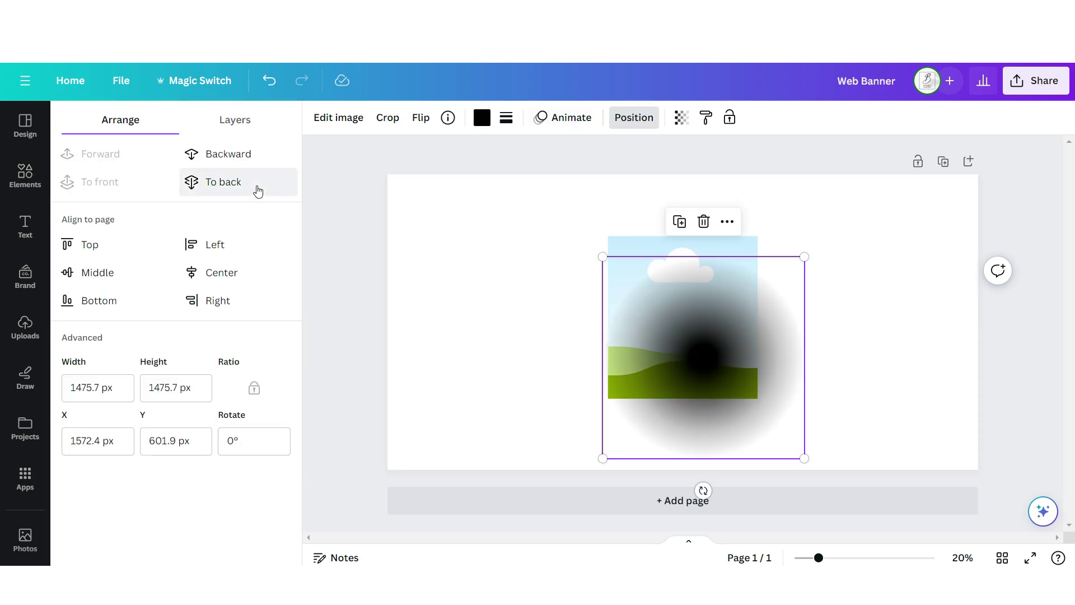
pyautogui.click(257, 185)
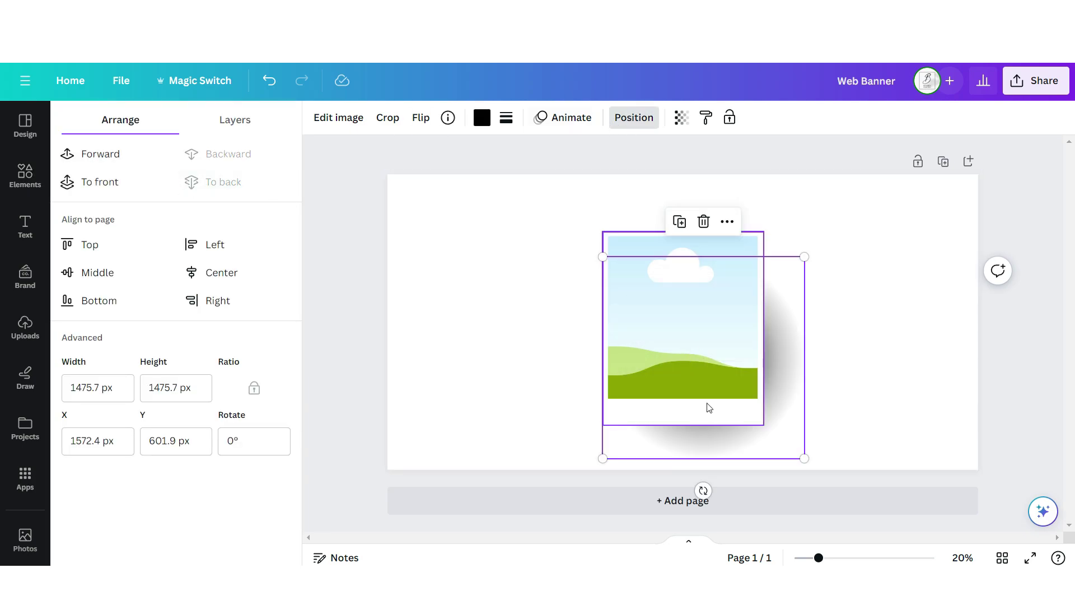
pyautogui.click(883, 293)
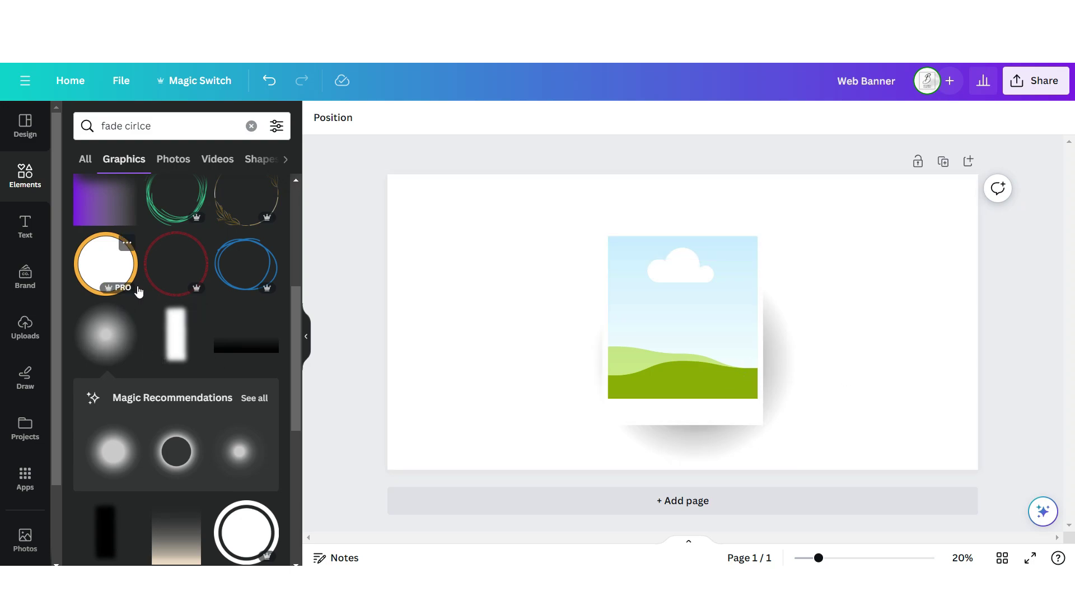
# Step: Group the frame and shadow, duplicate it, and position tilted copies at the left and right edges
pyautogui.moveTo(662, 228); pyautogui.dragTo(518, 314)
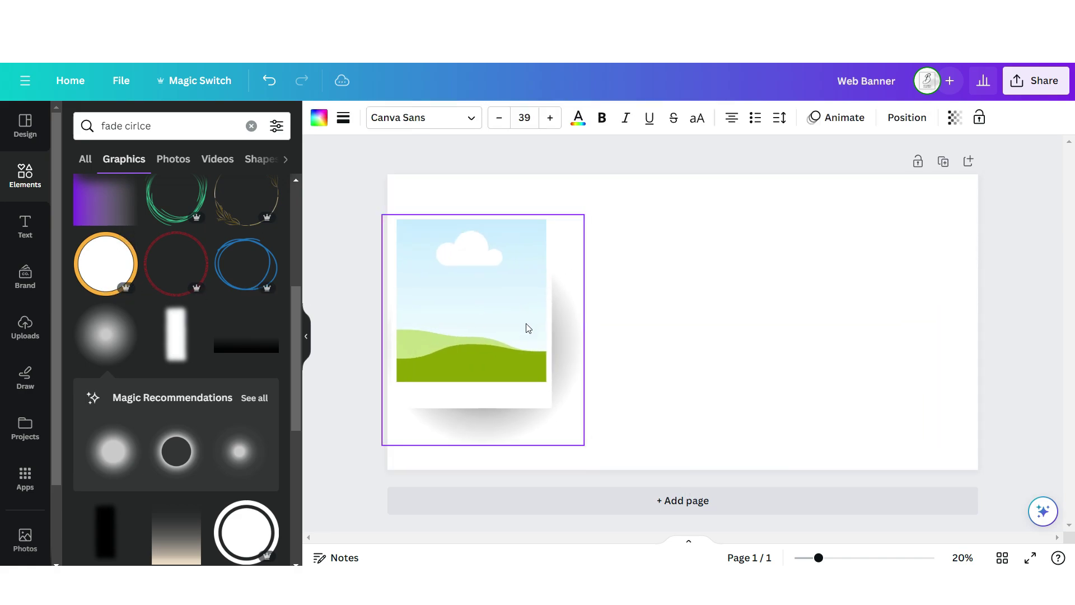
pyautogui.hotkey('ctrl', 'g')
pyautogui.moveTo(485, 467); pyautogui.dragTo(476, 193)
pyautogui.hotkey('ctrl', 'd')
pyautogui.moveTo(504, 314); pyautogui.dragTo(742, 161)
pyautogui.click(831, 330)
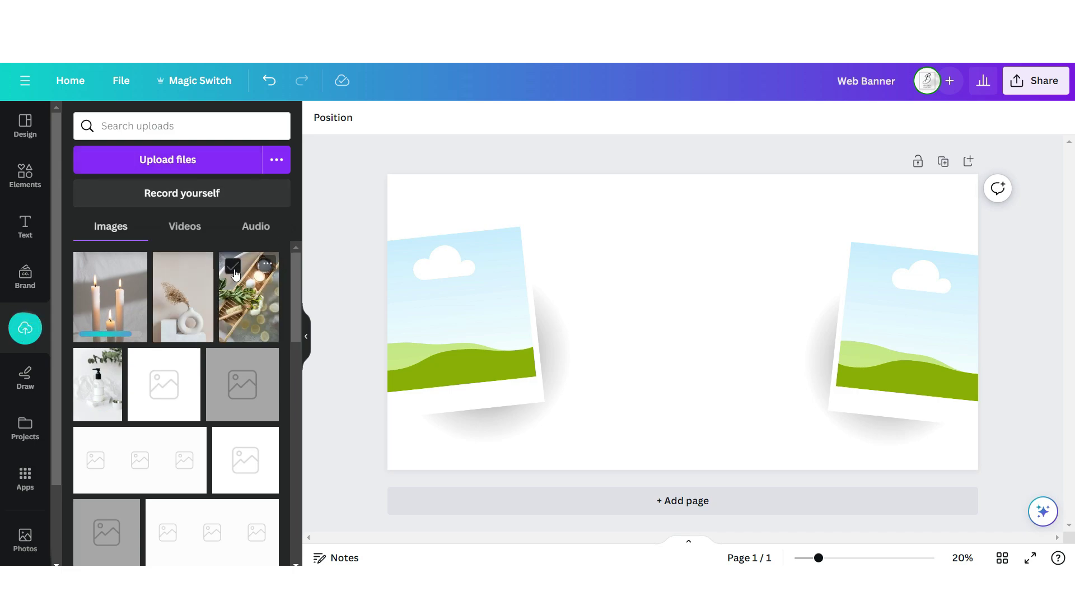
# Step: Put the vase photo in the left frame and add 'New SPRING' in script and Dream Avenue fonts
pyautogui.moveTo(208, 314); pyautogui.dragTo(421, 321)
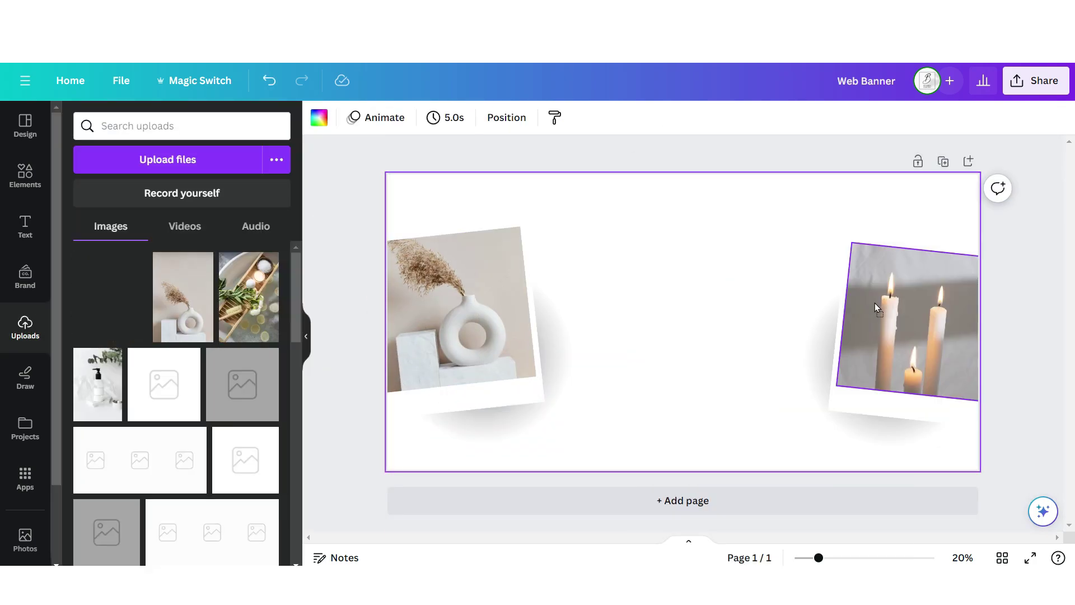
pyautogui.click(25, 227)
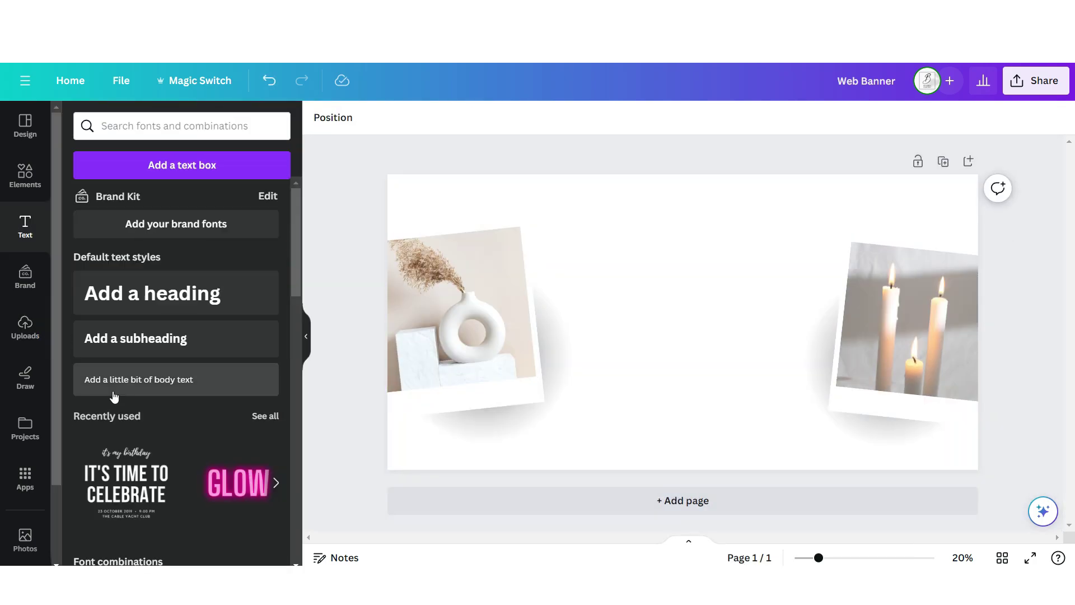
pyautogui.click(116, 392)
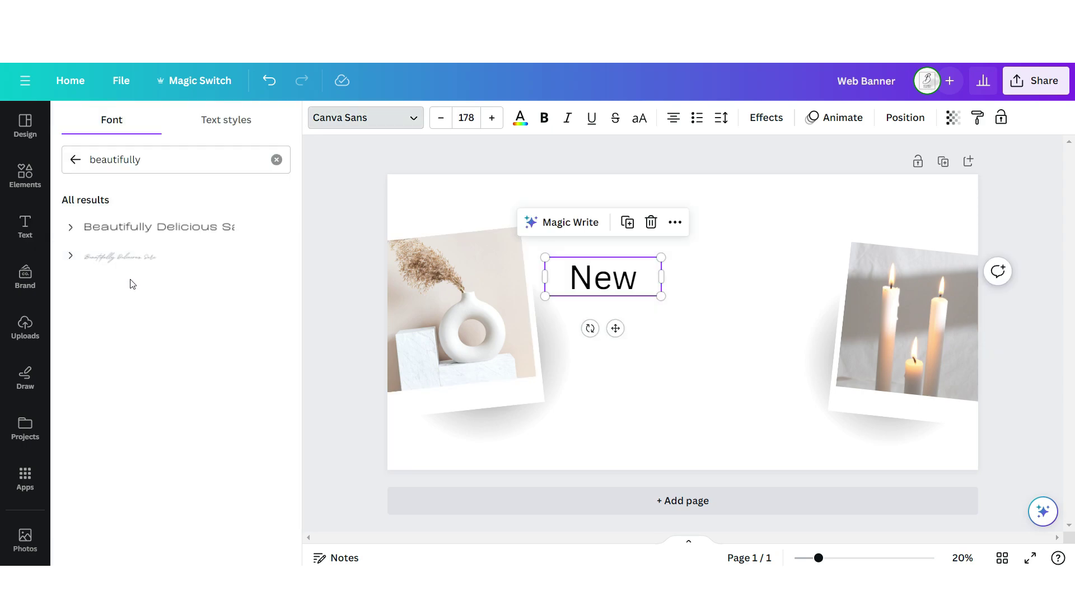
pyautogui.click(151, 383)
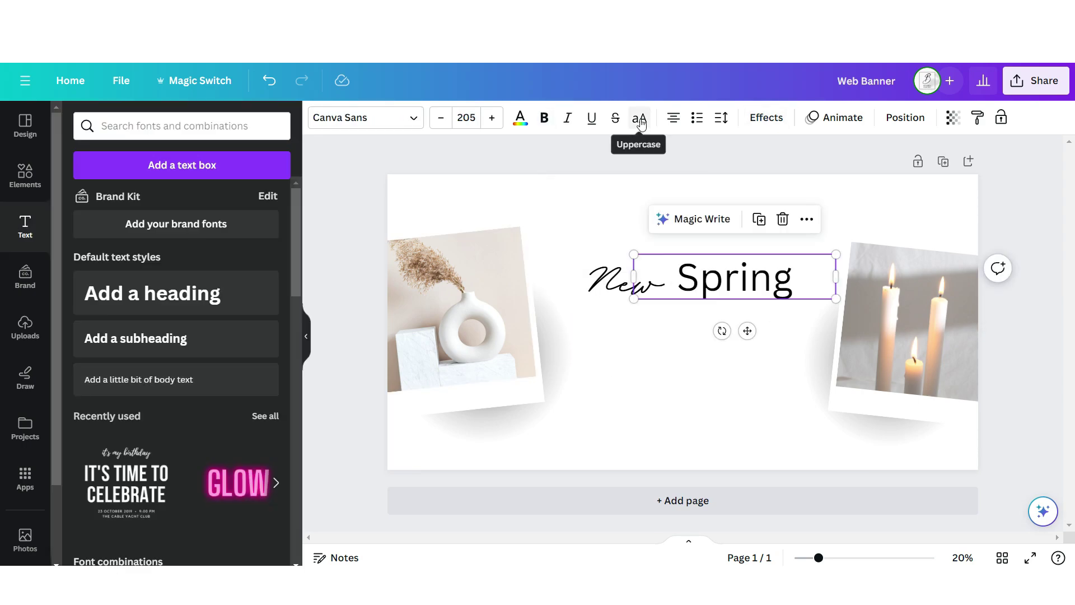
pyautogui.click(639, 118)
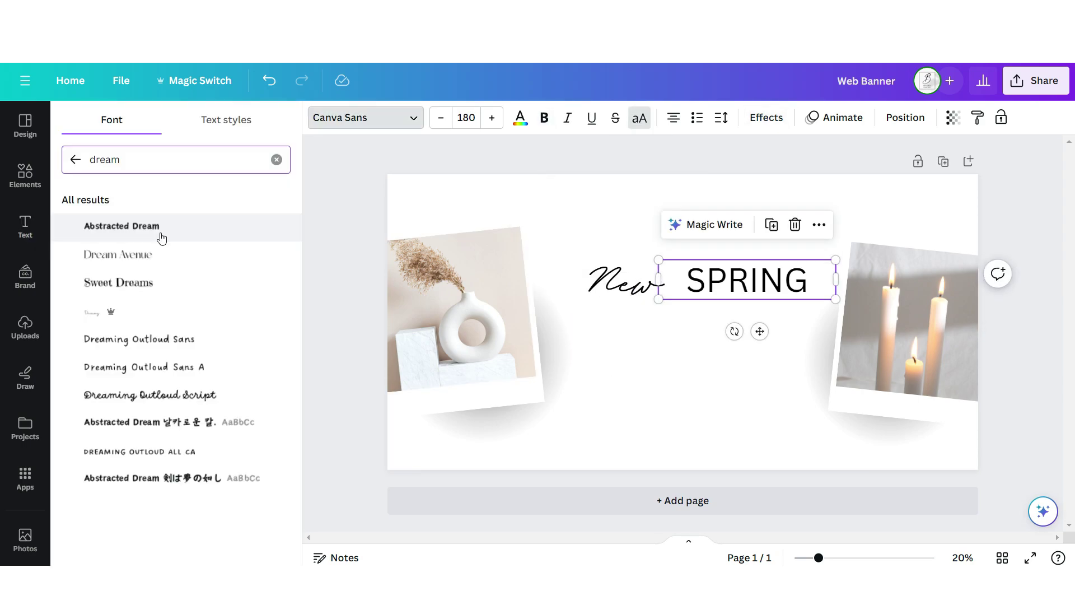
pyautogui.click(151, 254)
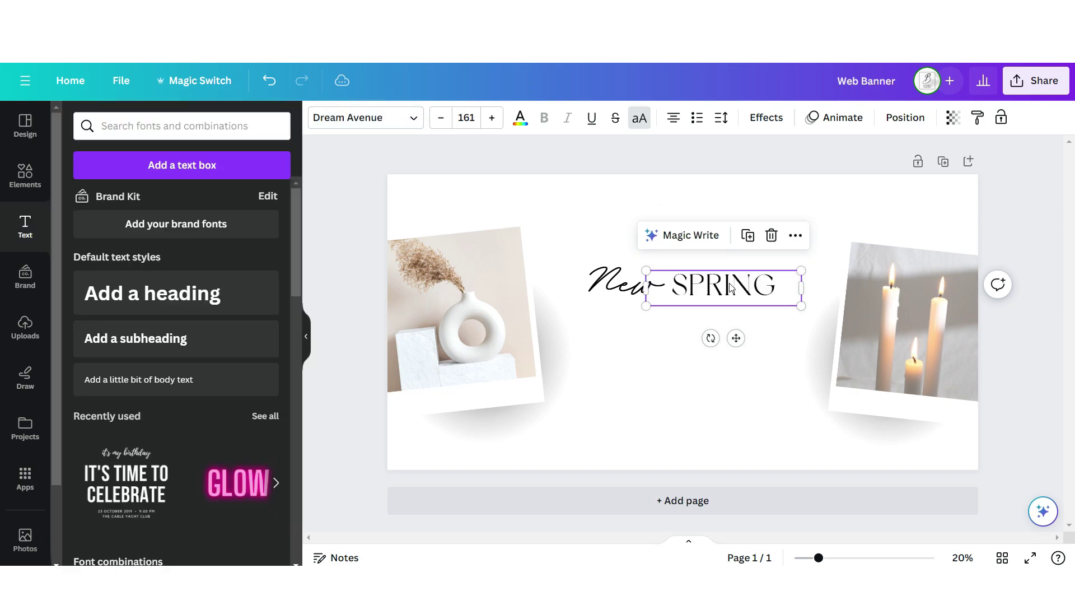
# Step: Duplicate the SPRING text into a large COLLECTION line and a smaller SHOP THIS COLLECTION subtitle
pyautogui.click(748, 239)
pyautogui.moveTo(664, 319); pyautogui.dragTo(626, 320)
pyautogui.moveTo(698, 338); pyautogui.dragTo(755, 359)
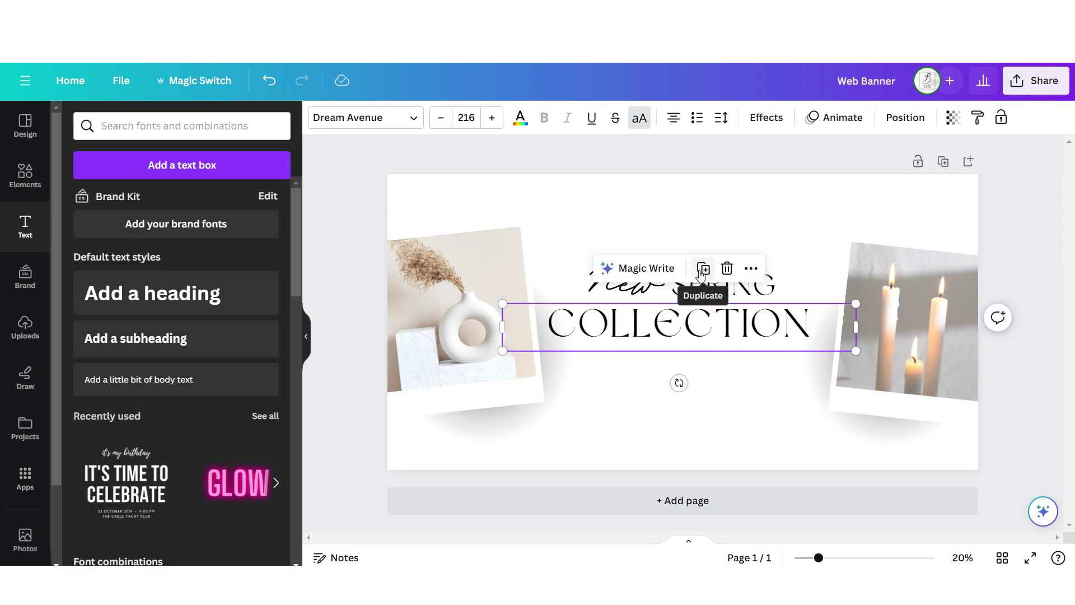
pyautogui.moveTo(858, 305); pyautogui.dragTo(745, 365)
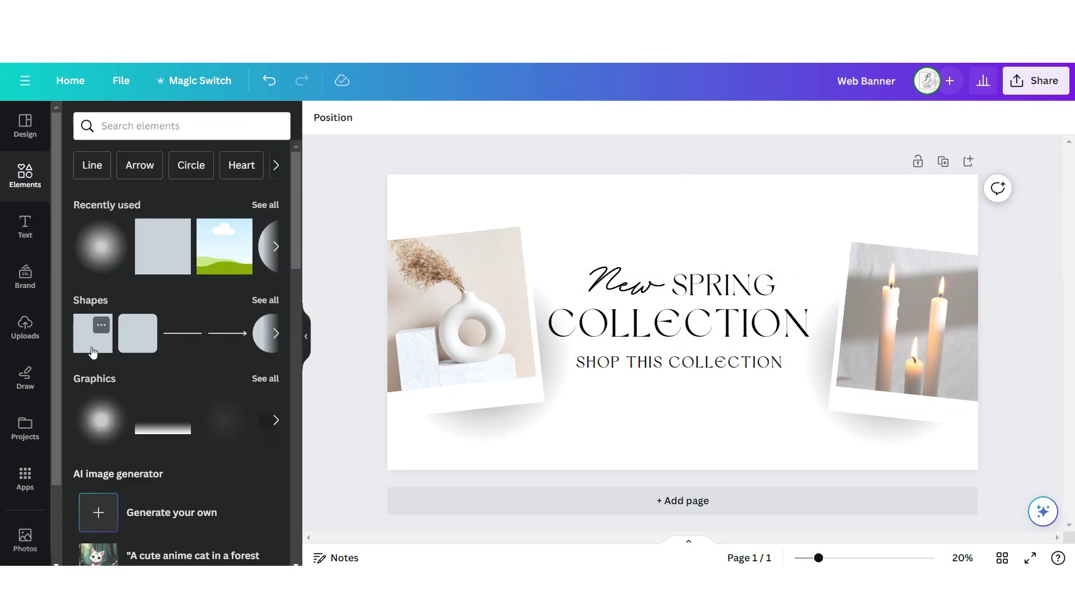
# Step: Put a white bar behind SHOP THIS COLLECTION with a blurred shadow bar beneath it
pyautogui.click(93, 352)
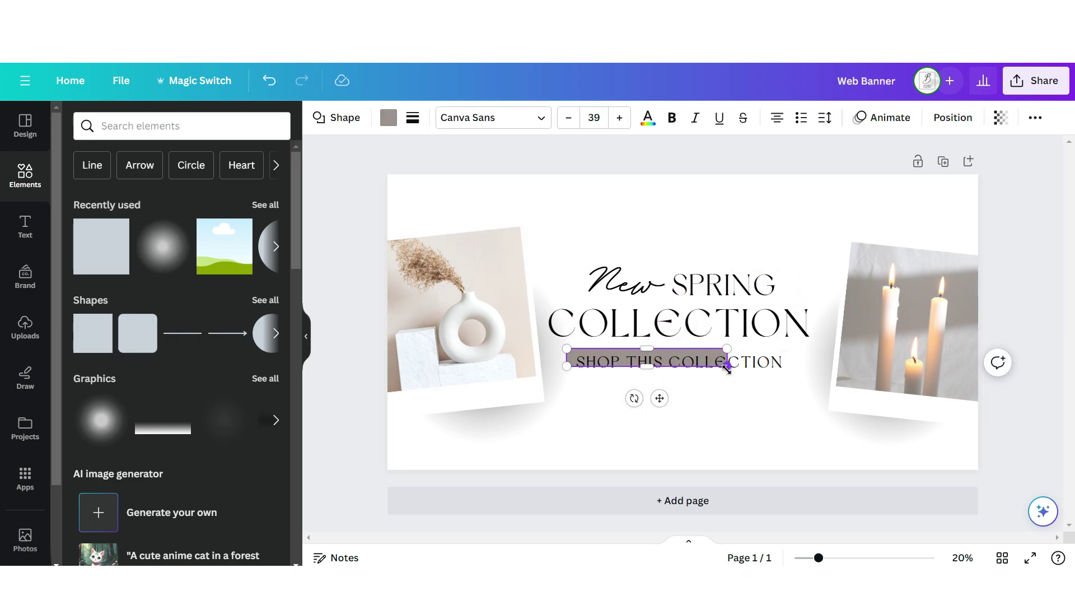
pyautogui.click(388, 118)
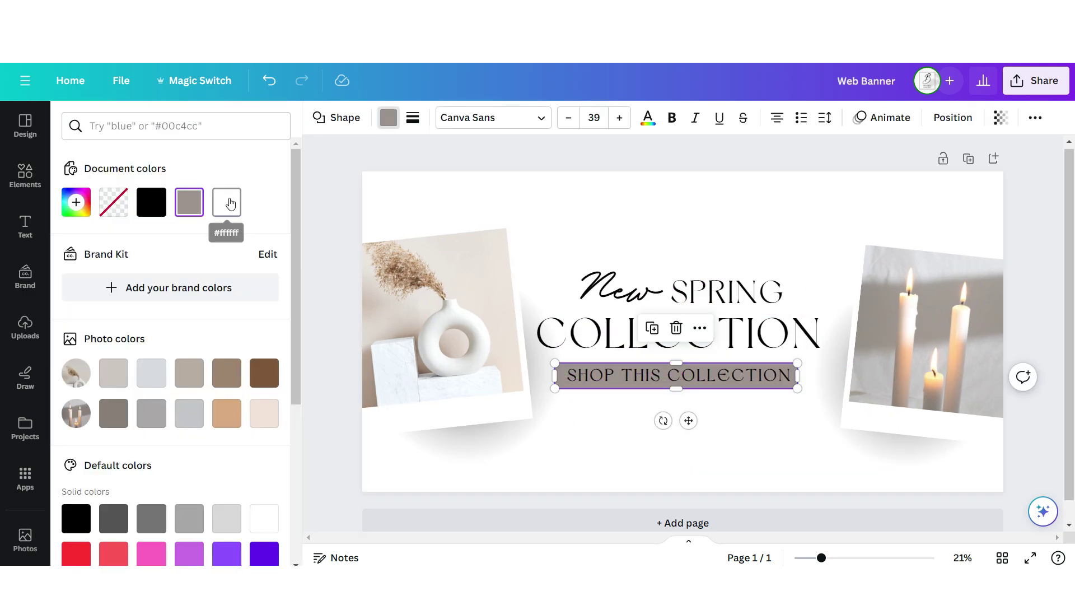
pyautogui.click(230, 202)
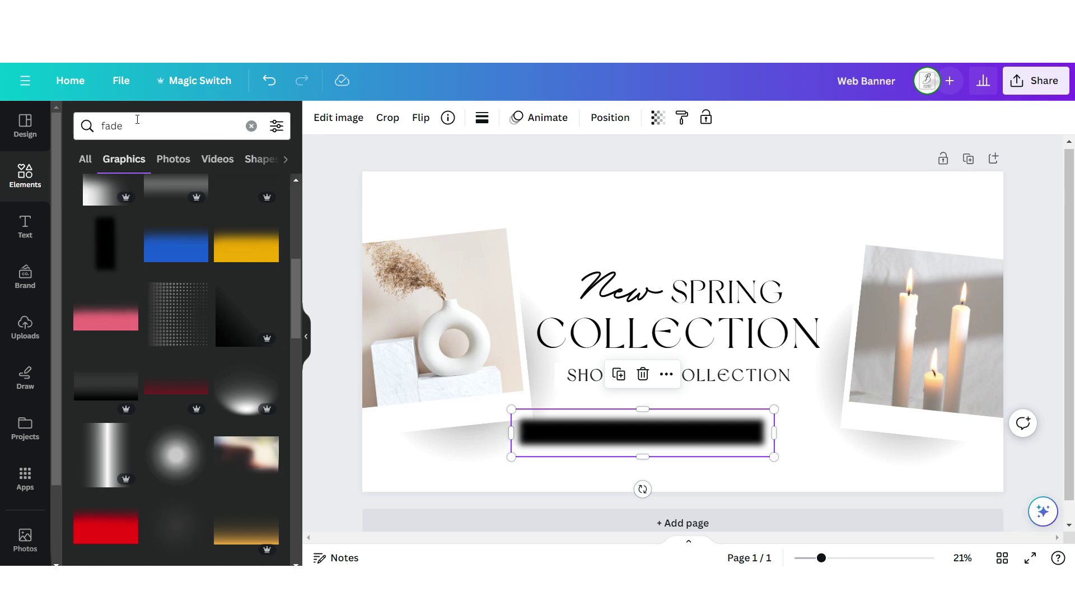
pyautogui.moveTo(692, 437); pyautogui.dragTo(729, 381)
pyautogui.click(610, 117)
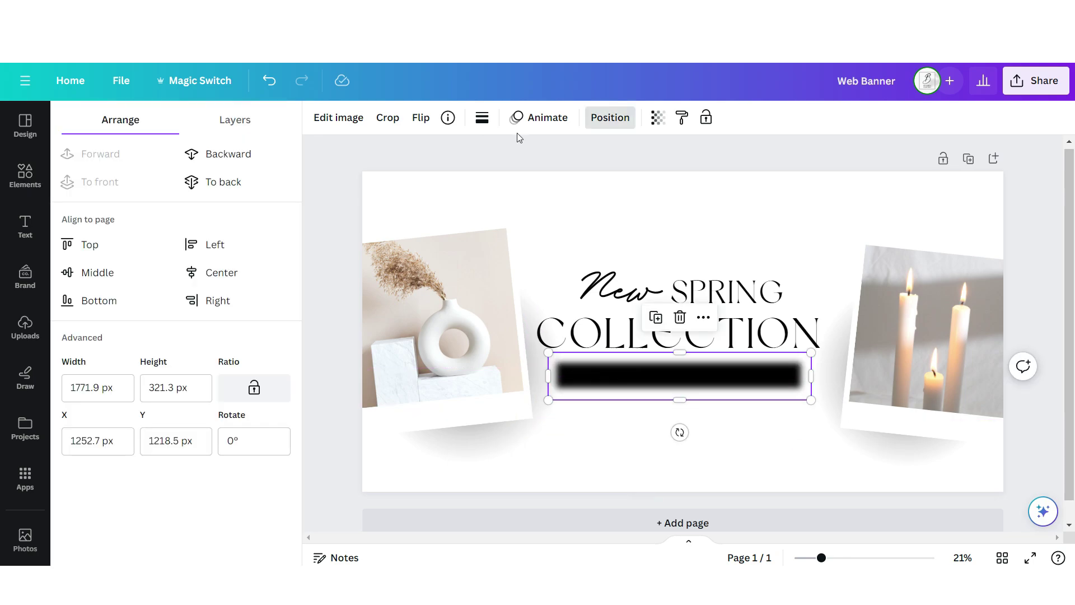
pyautogui.click(225, 183)
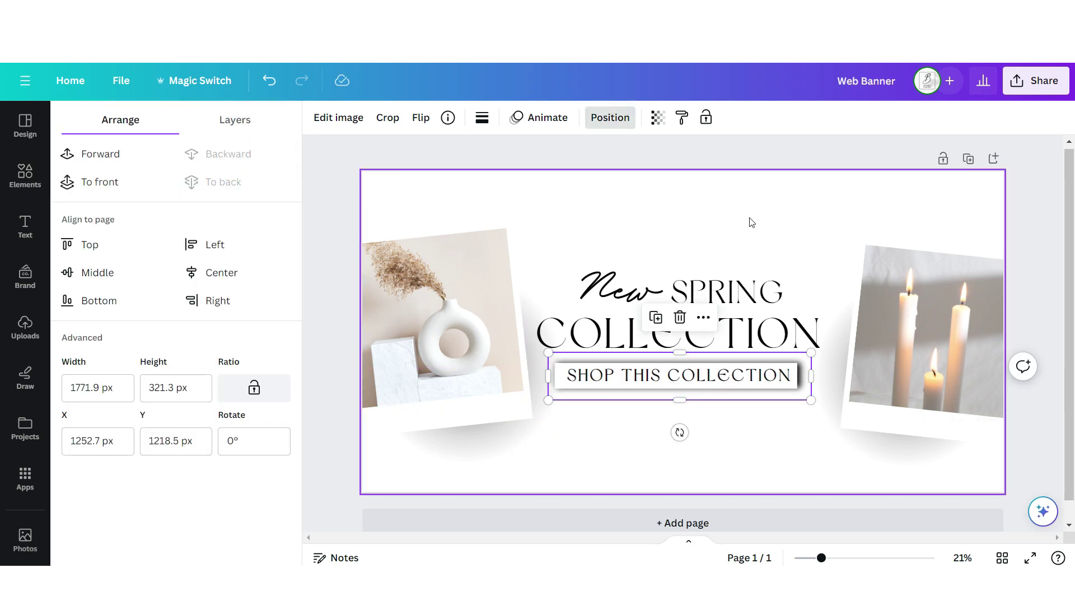
pyautogui.moveTo(548, 400); pyautogui.dragTo(543, 401)
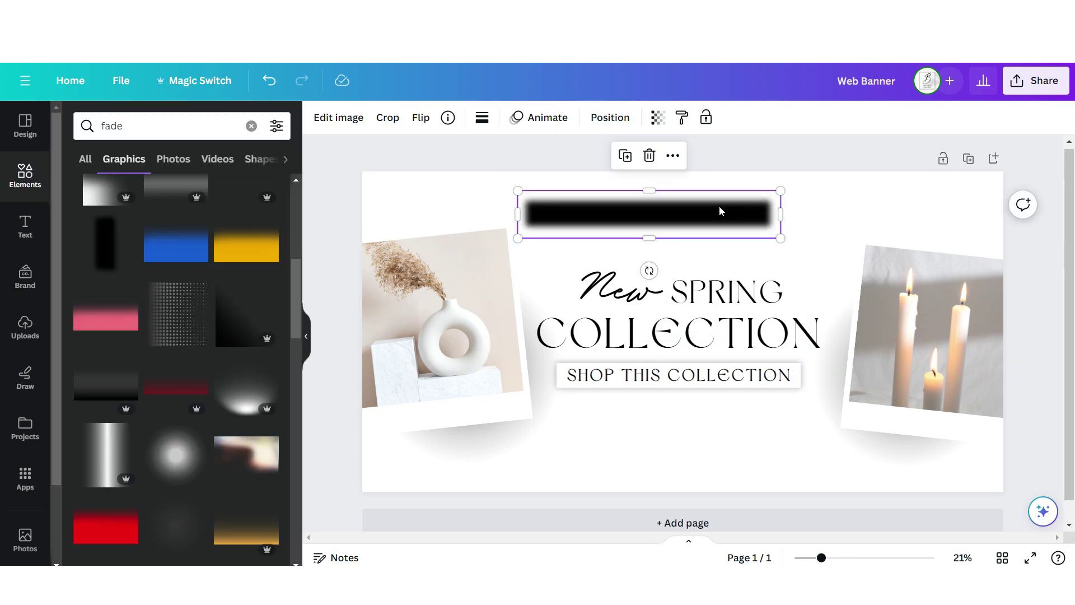
# Step: Make the top fade bar mostly transparent and add a second page
pyautogui.moveTo(719, 206); pyautogui.dragTo(398, 180)
pyautogui.click(659, 117)
pyautogui.moveTo(658, 174); pyautogui.dragTo(568, 192)
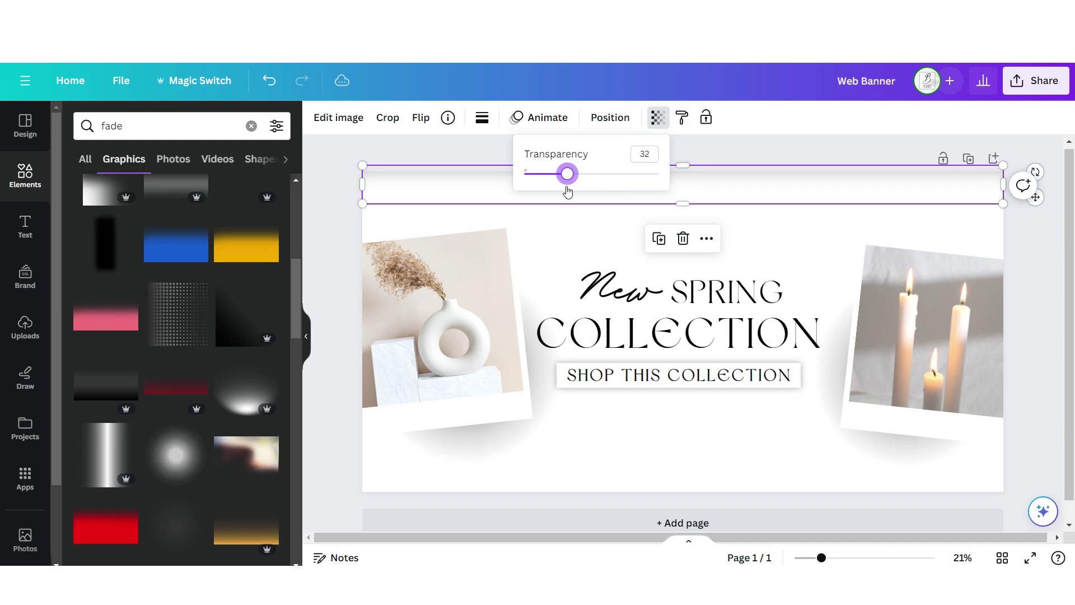
pyautogui.click(1039, 212)
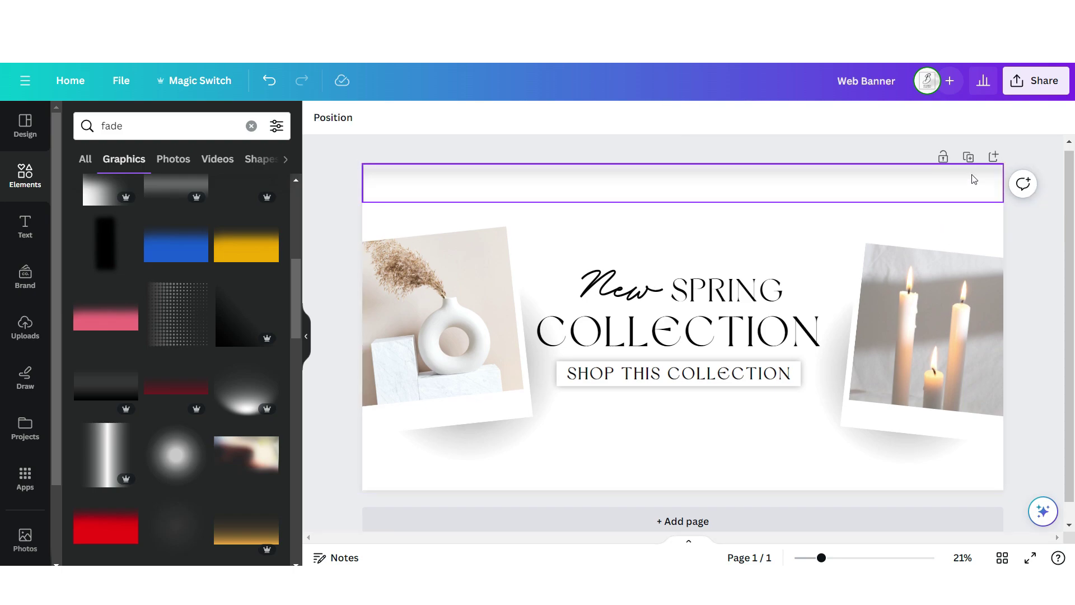
pyautogui.click(993, 156)
# Step: Copy the vase photo frame group and paste it onto page 2
pyautogui.scroll(5, 993, 161)
pyautogui.click(557, 191)
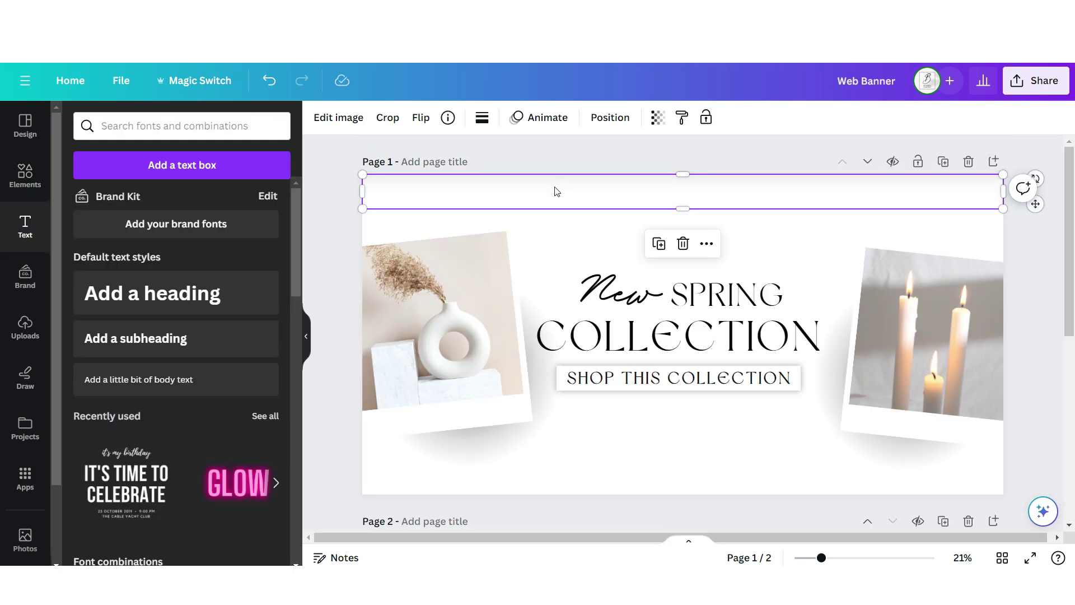
pyautogui.scroll(-5, 557, 269)
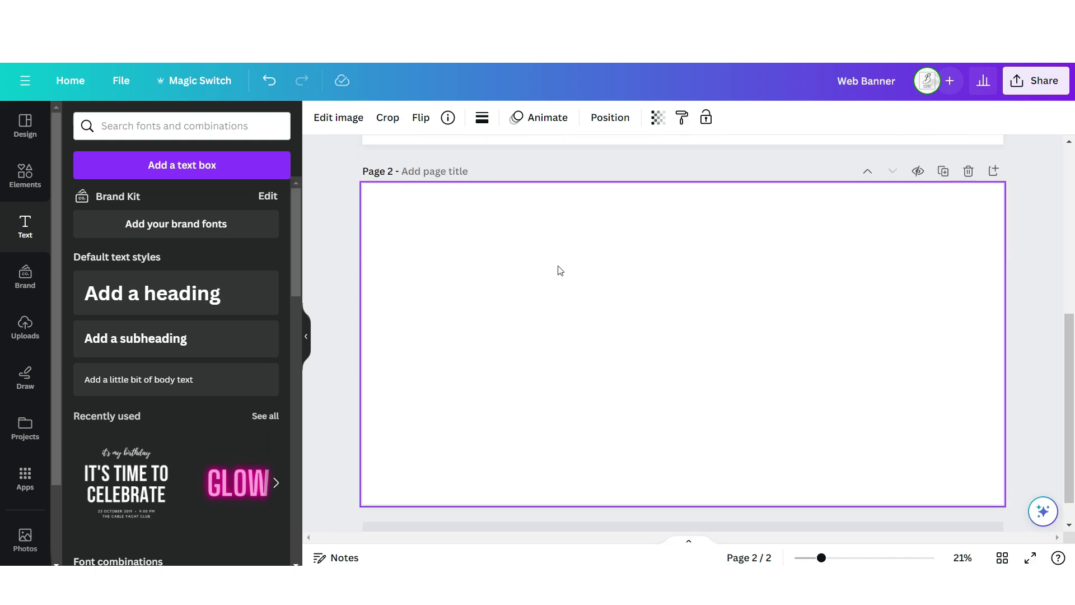
pyautogui.scroll(4, 411, 210)
pyautogui.click(411, 210)
pyautogui.scroll(-1, 434, 263)
pyautogui.scroll(-4, 434, 263)
pyautogui.rightClick(547, 307)
pyautogui.click(584, 379)
pyautogui.click(670, 312)
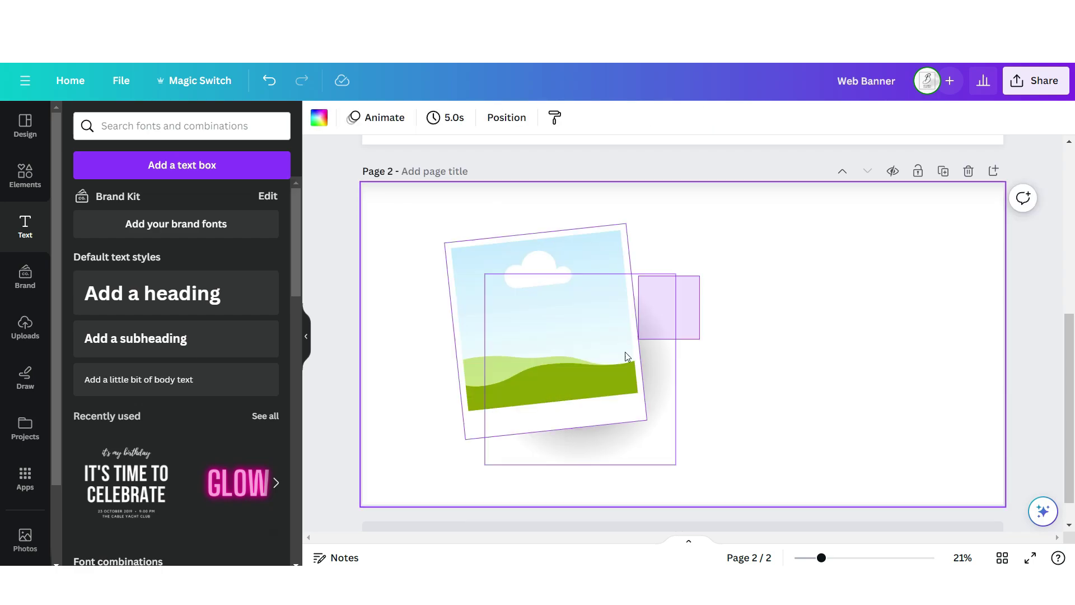
# Step: Fill page 2's first frame with the bath-tray photo and reuse the heading as BESTSELLERS with a subtitle
pyautogui.click(713, 379)
pyautogui.click(25, 328)
pyautogui.moveTo(249, 297); pyautogui.dragTo(415, 317)
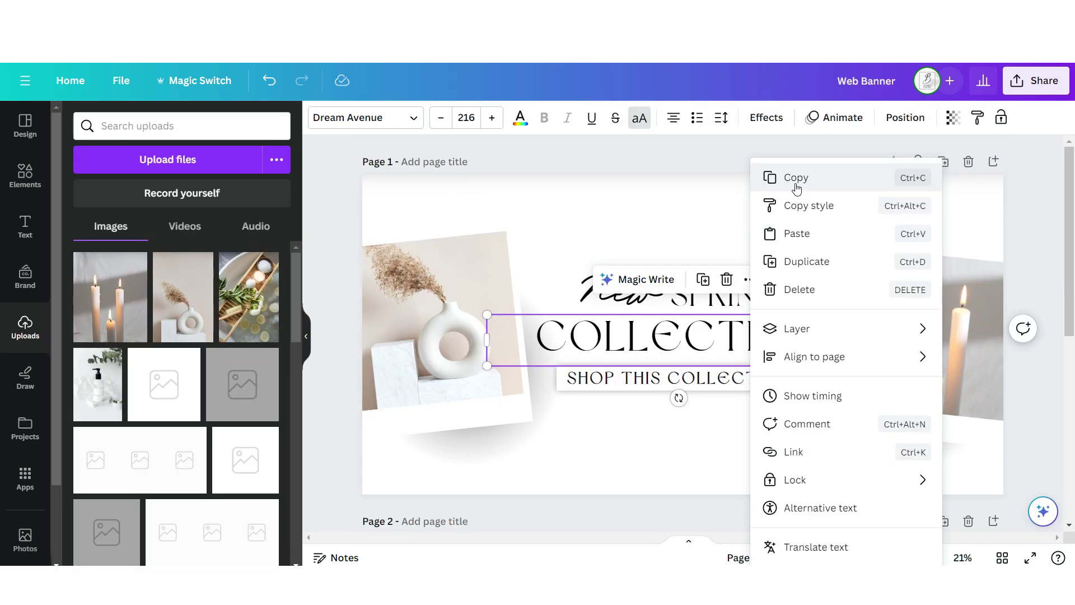
pyautogui.click(799, 180)
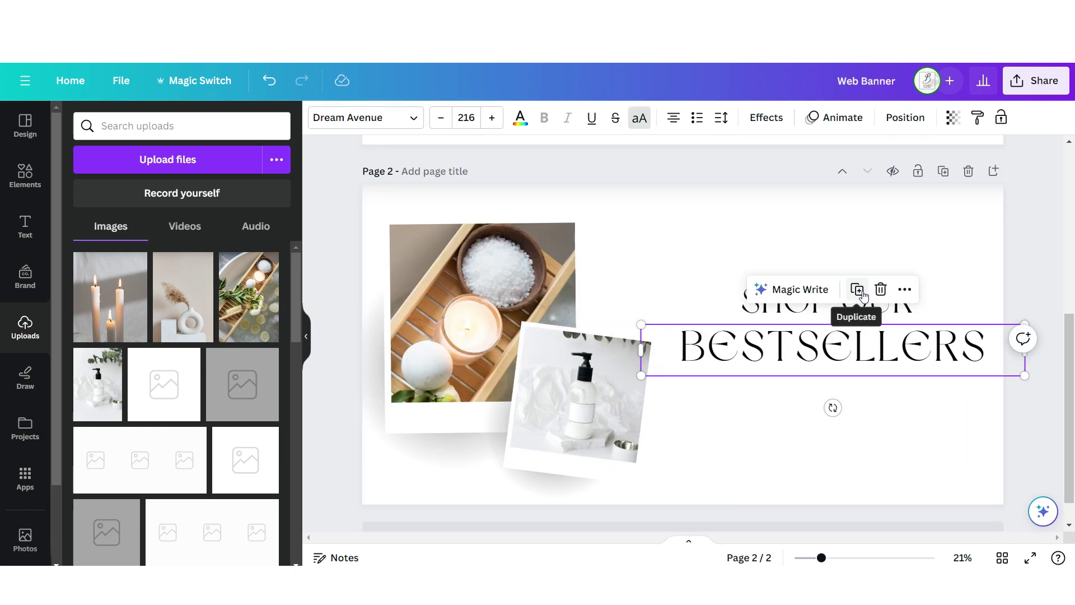
pyautogui.click(857, 289)
pyautogui.moveTo(1025, 339); pyautogui.dragTo(969, 391)
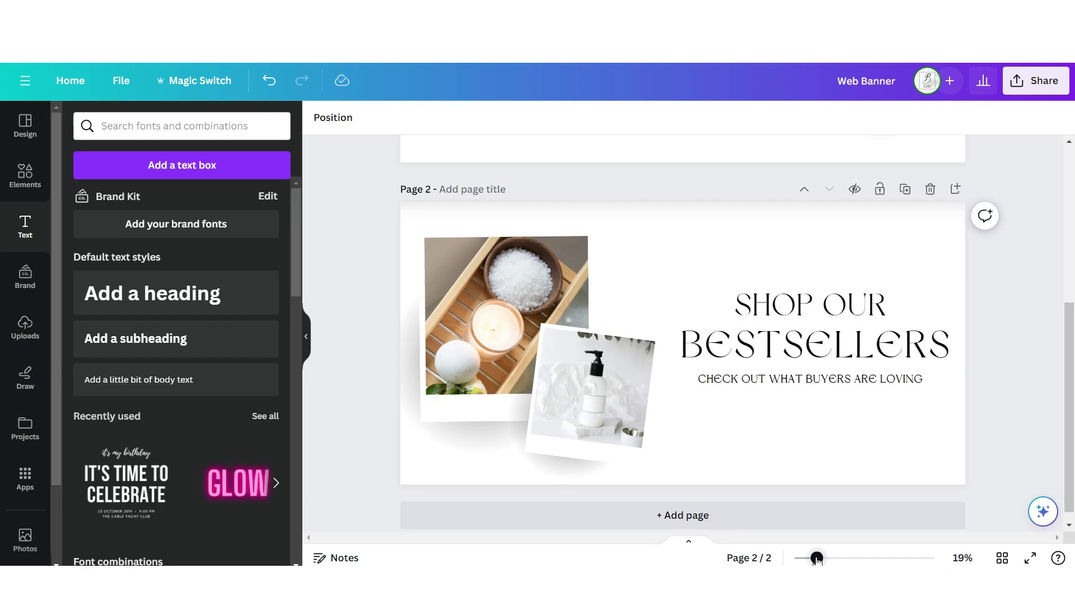
# Step: Download page 1 of the banner as a PNG
pyautogui.scroll(-2, 879, 512)
pyautogui.scroll(3, 953, 459)
pyautogui.scroll(2, 953, 460)
pyautogui.scroll(-4, 588, 400)
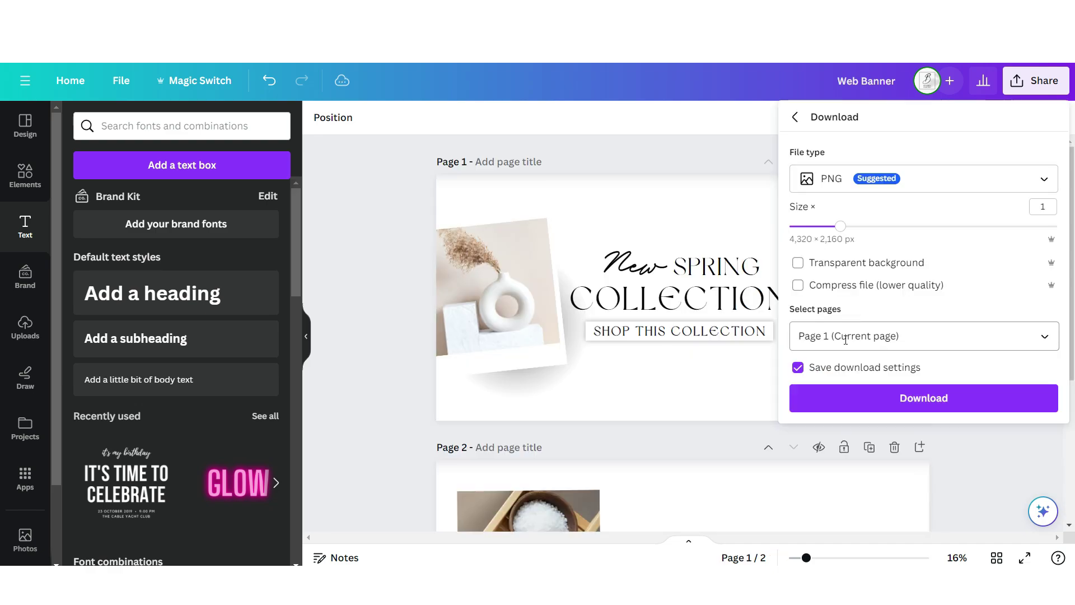
pyautogui.click(924, 398)
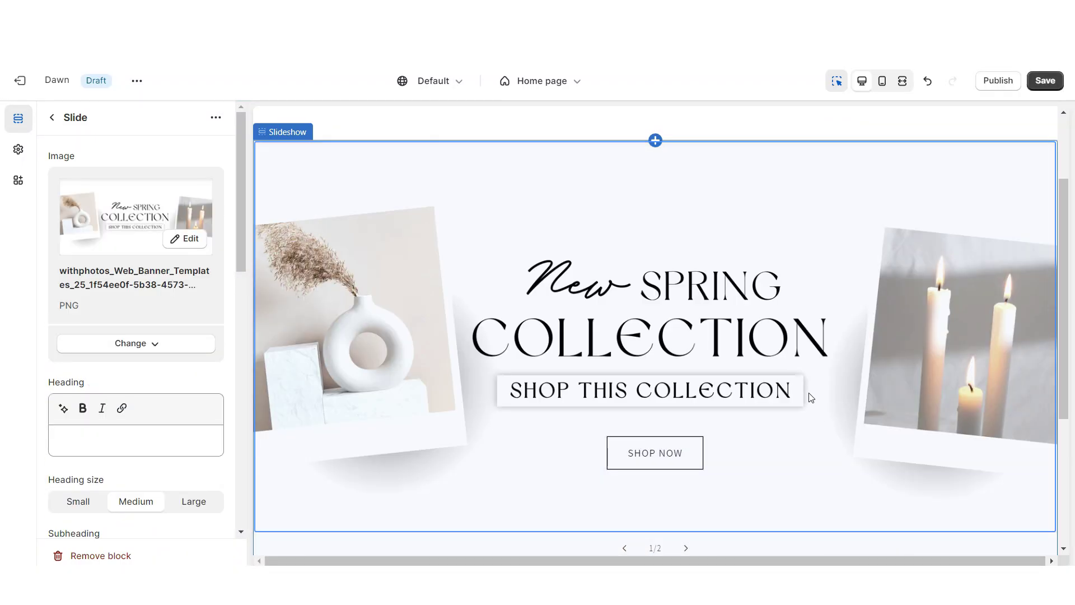
# Step: Set the slideshow's slide height to adapt to the first image
pyautogui.scroll(-1, 470, 478)
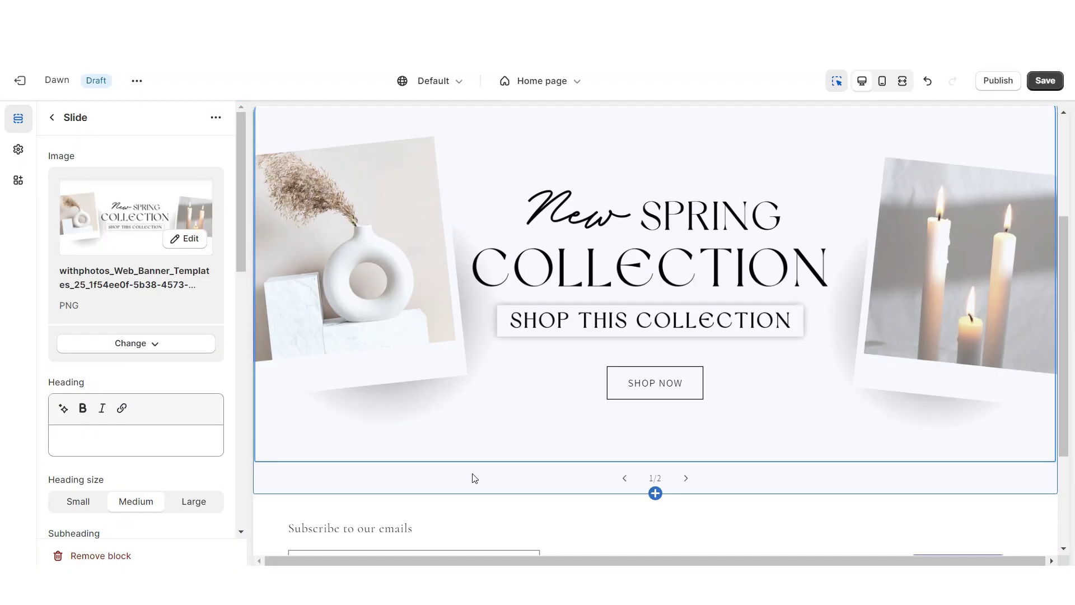
pyautogui.click(478, 477)
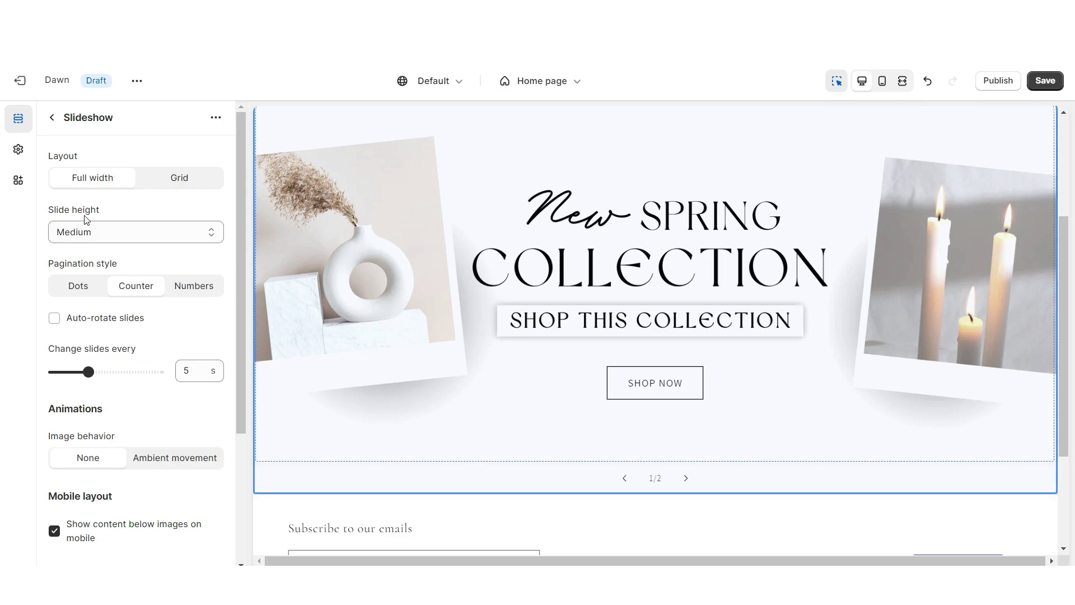
pyautogui.click(87, 236)
pyautogui.click(85, 247)
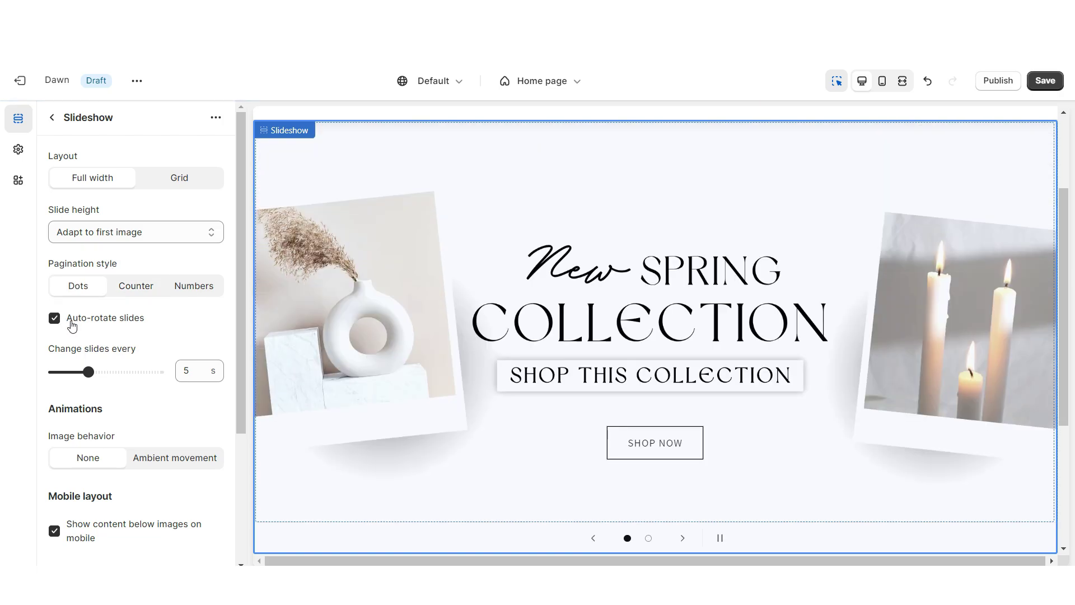
# Step: Preview the slideshow full width, then step through its slides in mobile view
pyautogui.hotkey('ctrl', 'shift', 'f')
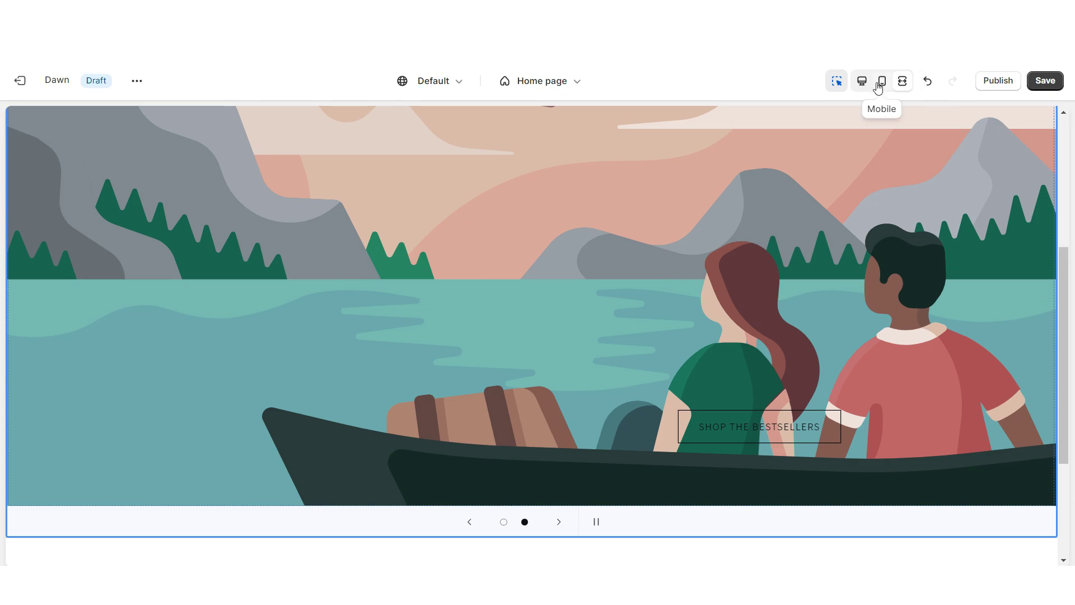
pyautogui.click(898, 364)
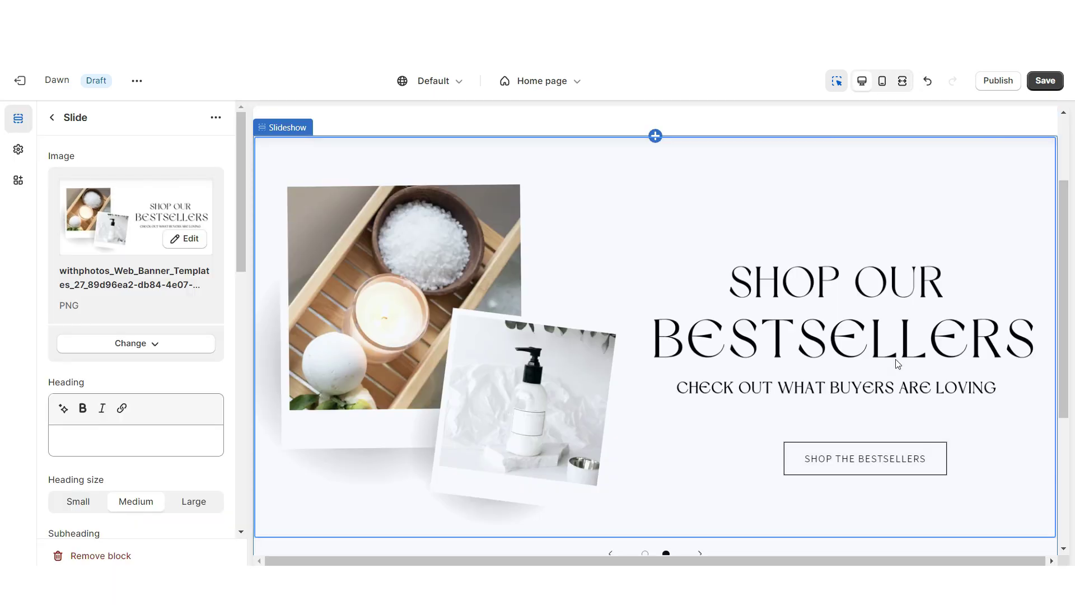
pyautogui.scroll(-2, 772, 353)
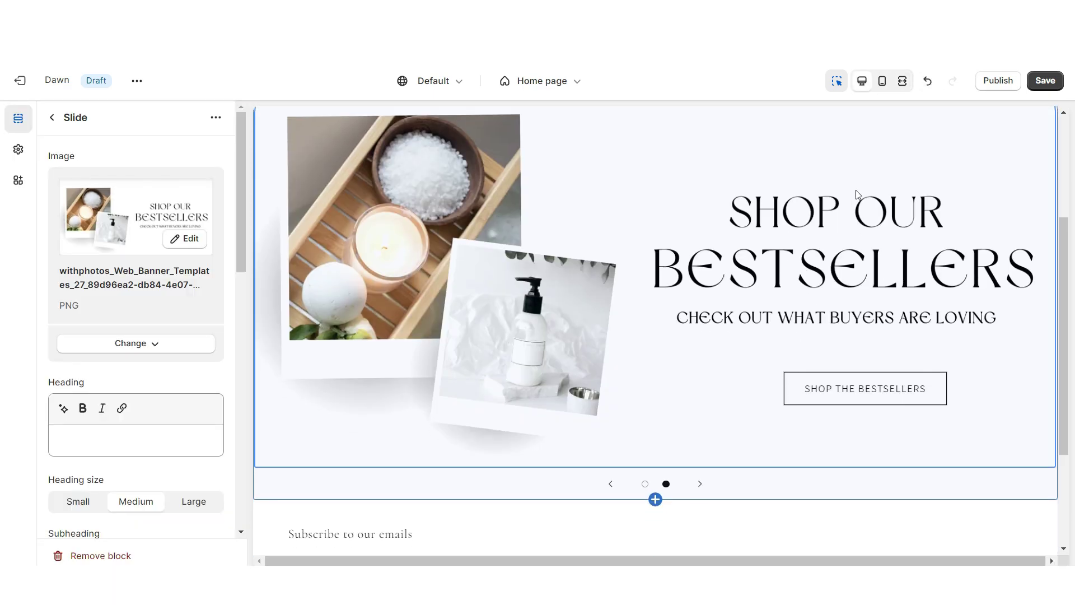
pyautogui.click(903, 81)
pyautogui.click(883, 81)
pyautogui.click(688, 433)
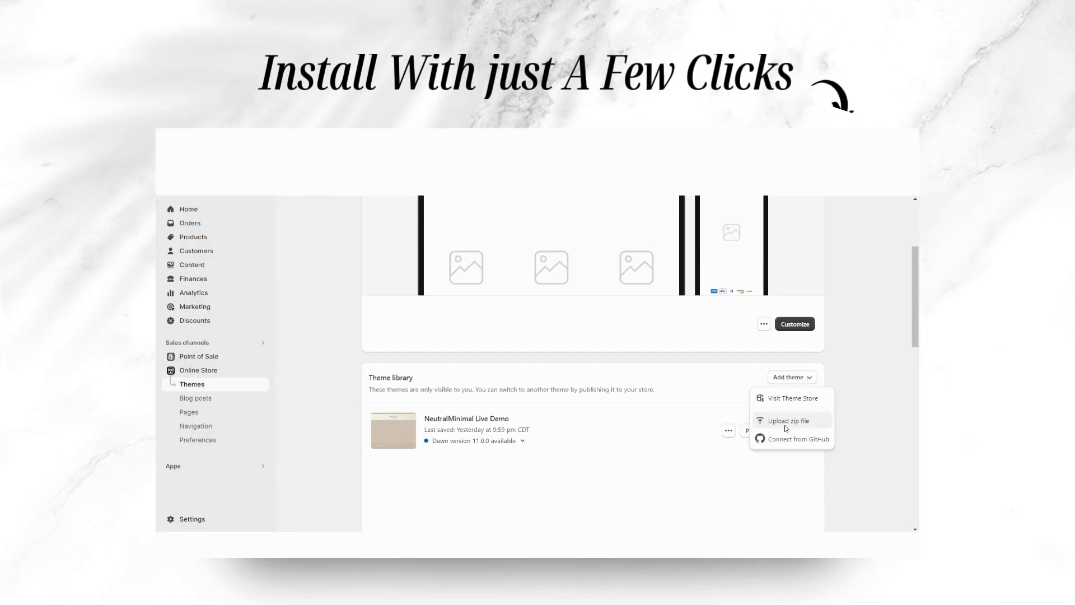
# Step: Add a theme by uploading the template zip file and confirming the upload
pyautogui.click(785, 417)
pyautogui.click(538, 362)
pyautogui.click(377, 235)
pyautogui.click(590, 510)
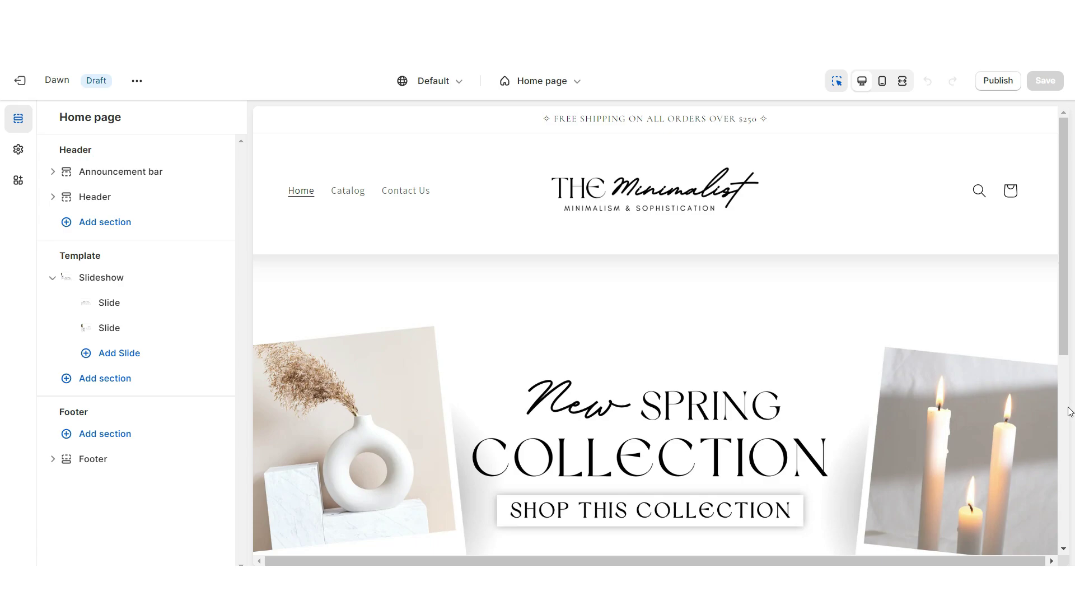
# Step: Insert a Collection list section with heading SHOP CATEGORIES and 4 desktop columns
pyautogui.scroll(-5, 661, 386)
pyautogui.click(660, 386)
pyautogui.click(737, 348)
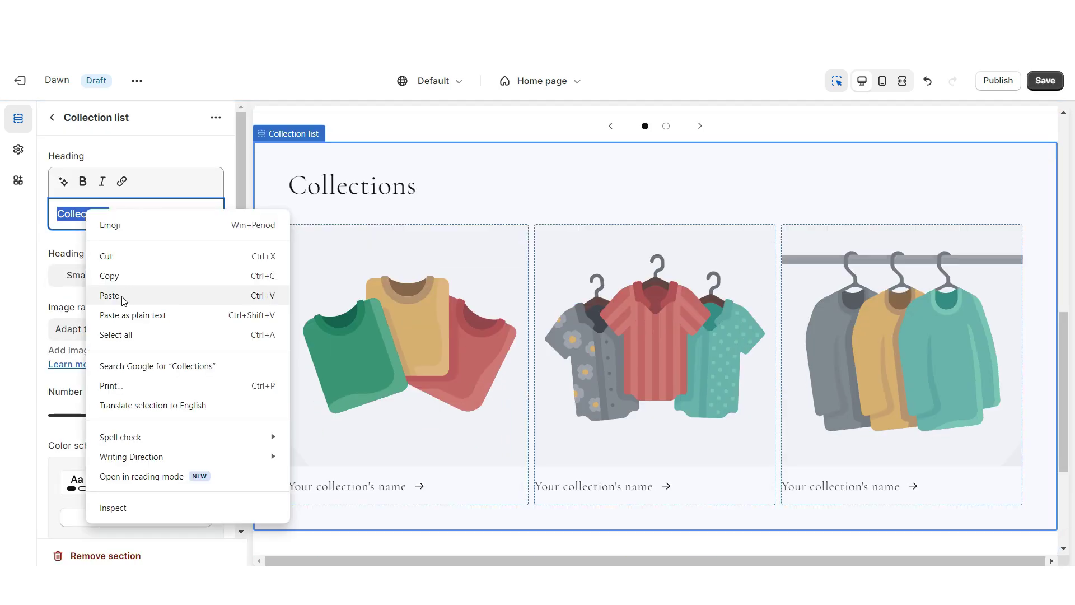
pyautogui.click(119, 291)
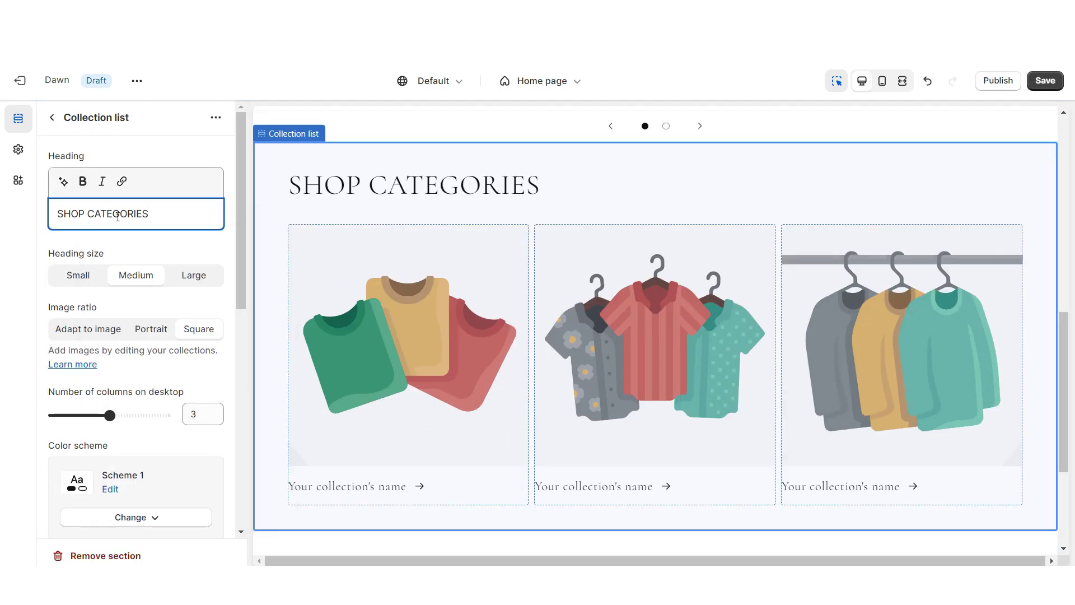
pyautogui.click(128, 385)
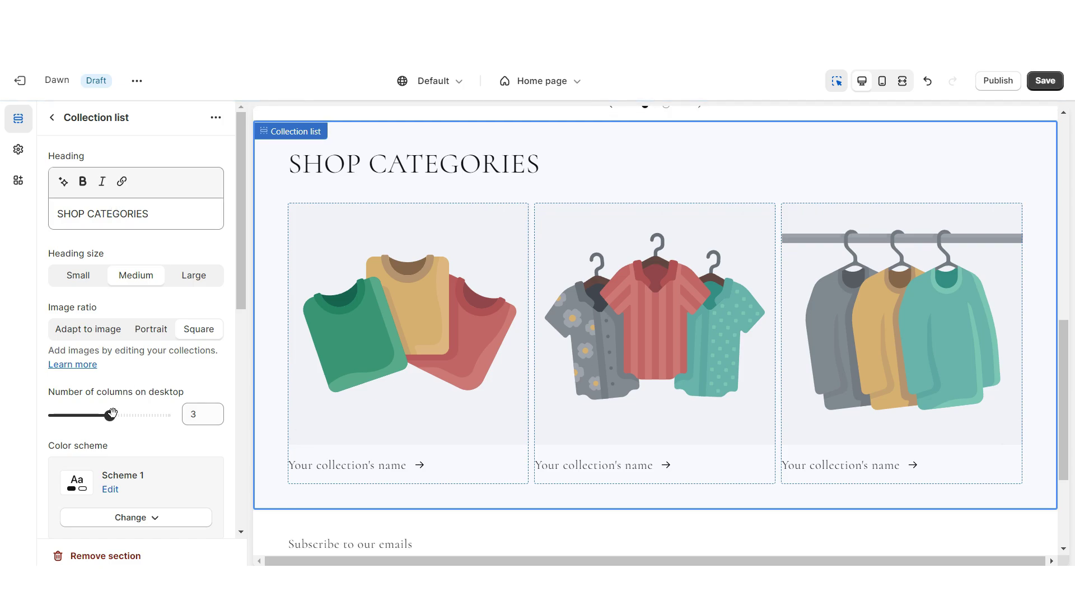
pyautogui.scroll(-5, 54, 381)
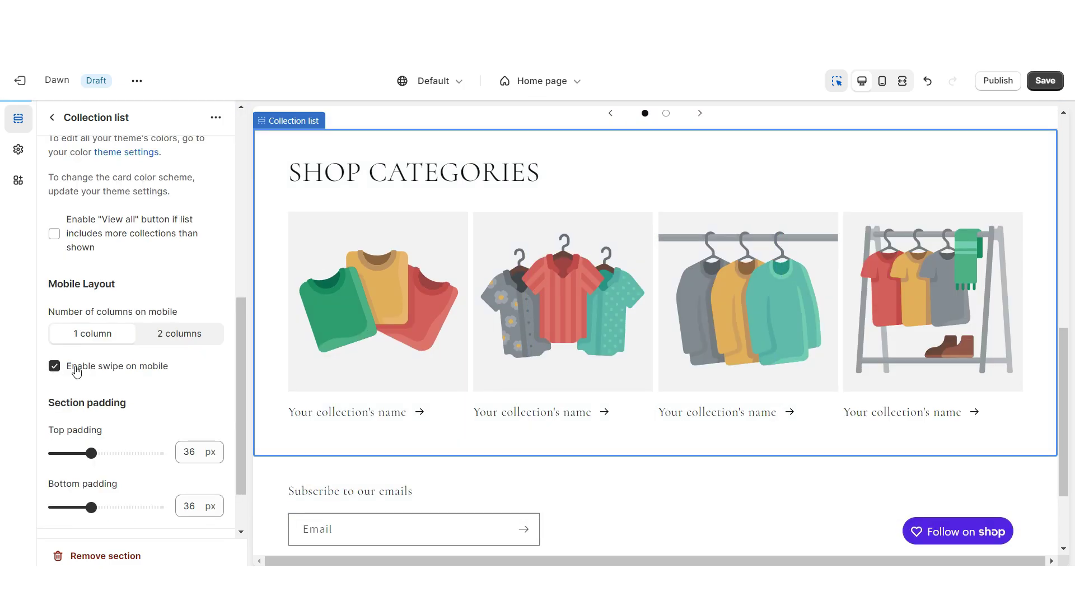
pyautogui.scroll(3, 148, 333)
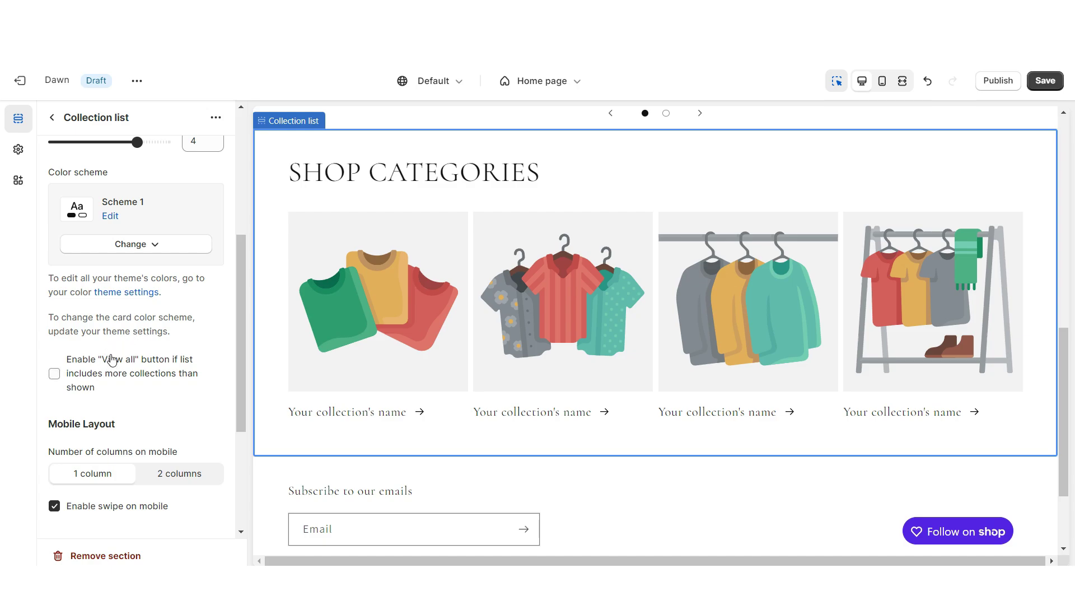
pyautogui.click(381, 277)
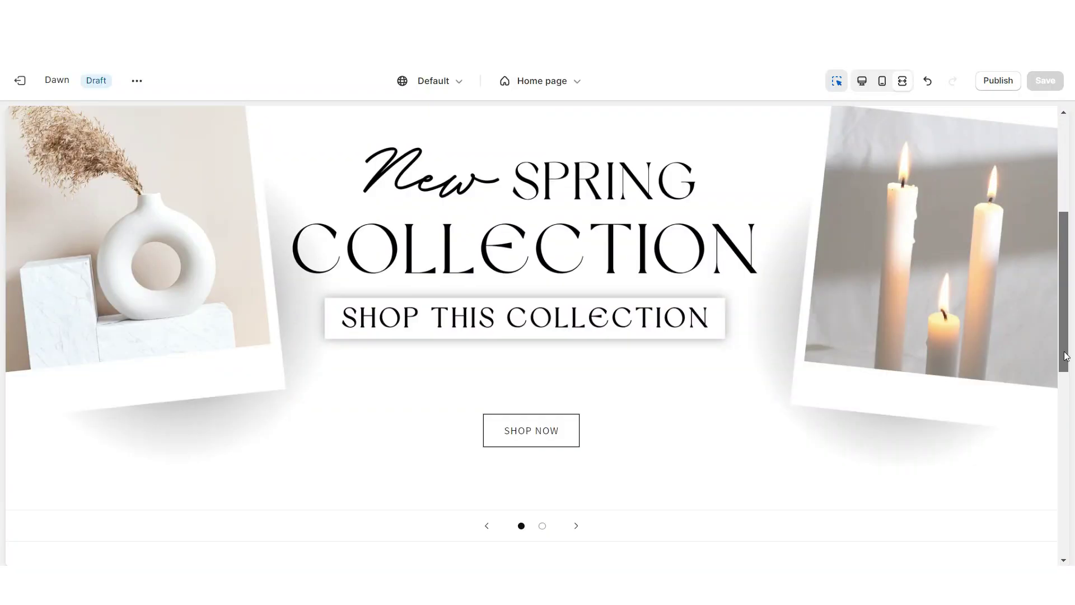
# Step: Page through the collection images on mobile, then add an Image banner section
pyautogui.moveTo(1066, 356); pyautogui.dragTo(1067, 483)
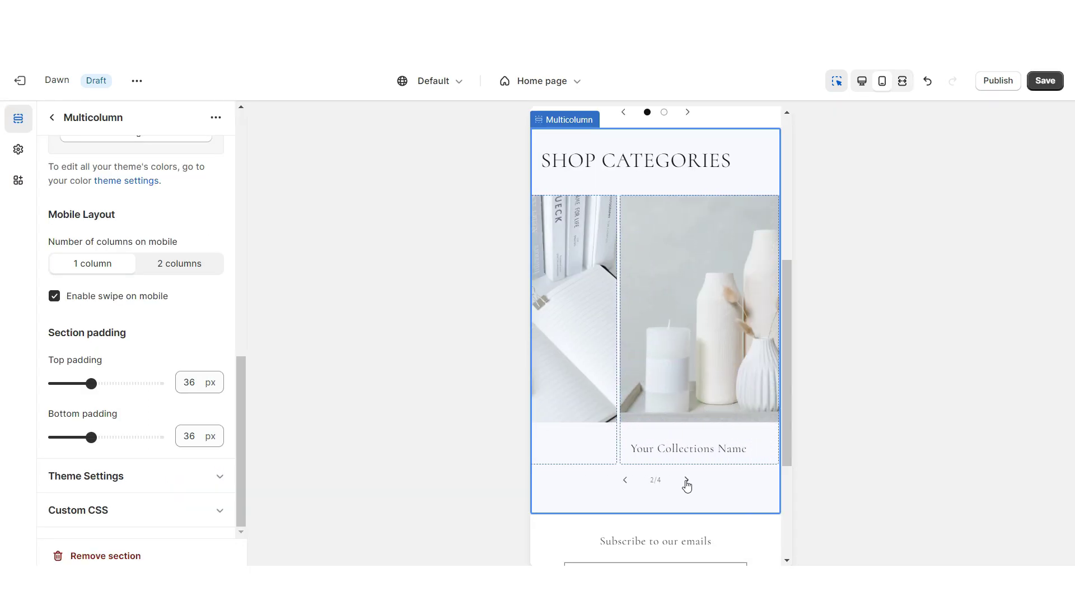
pyautogui.click(687, 483)
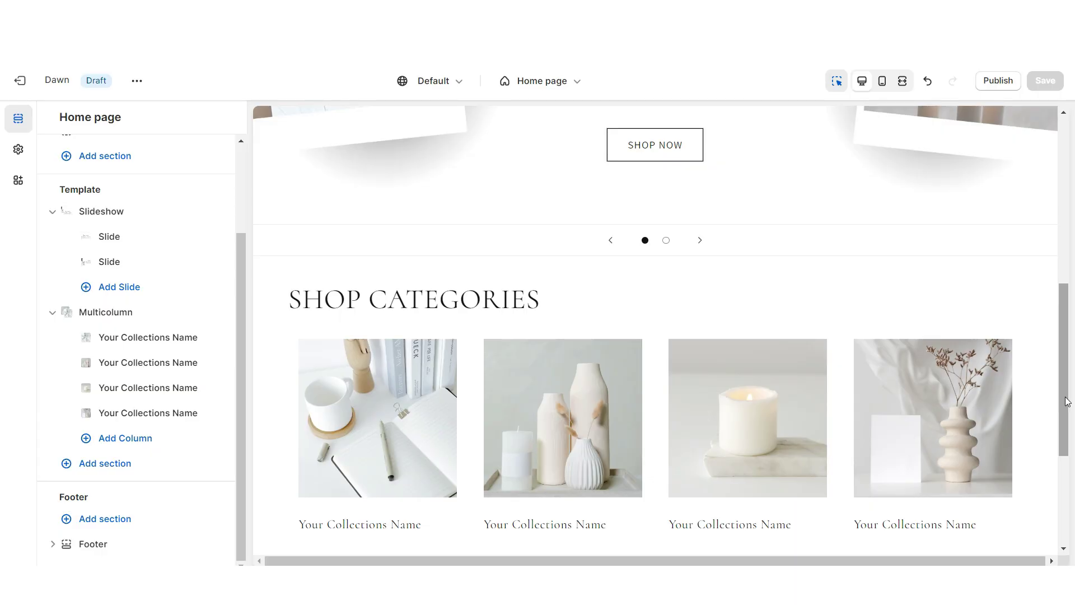
pyautogui.click(105, 463)
pyautogui.click(215, 401)
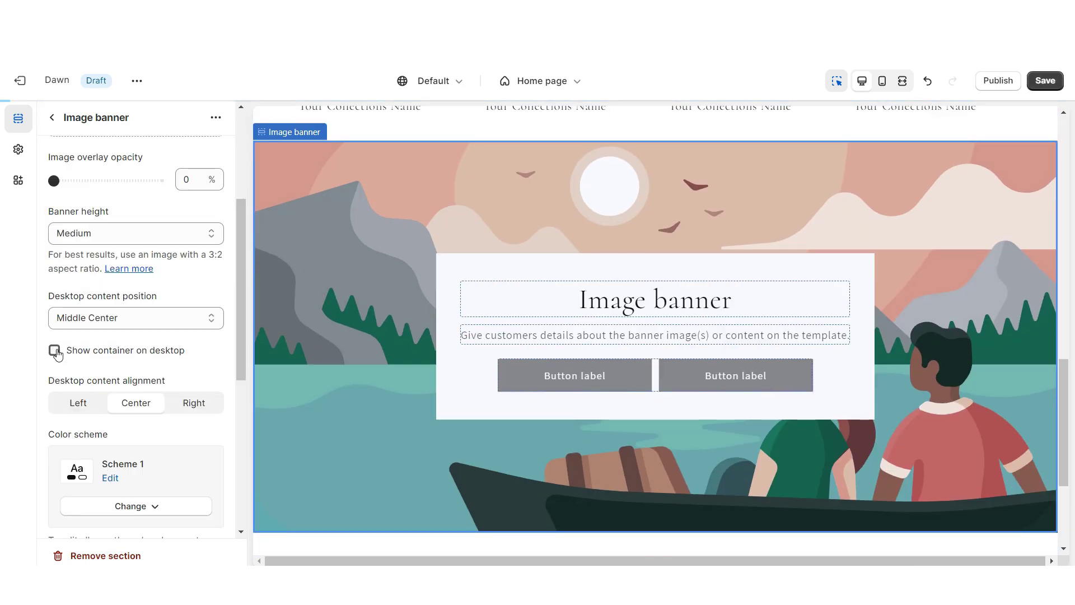
# Step: Remove the banner's text box, set heading ABOUT US, and add an outlined CONTACT US button
pyautogui.click(55, 351)
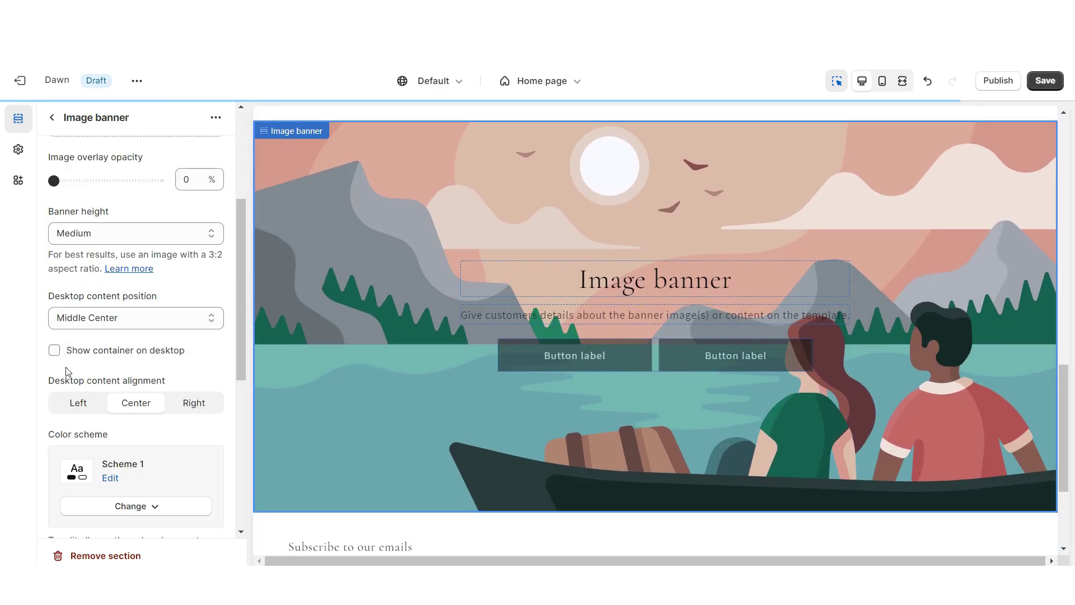
pyautogui.scroll(-6, 68, 392)
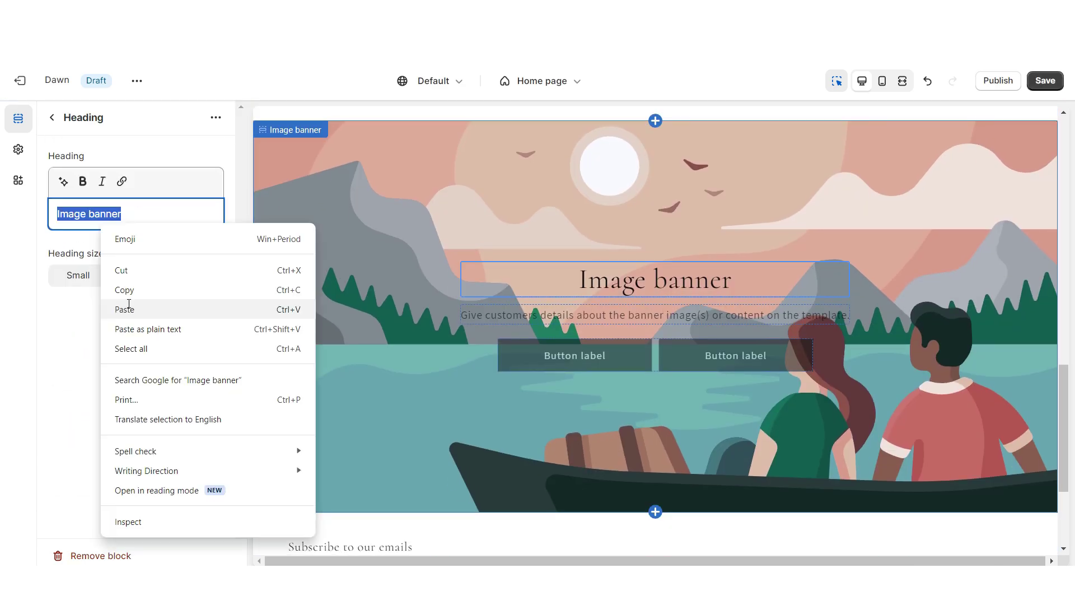
pyautogui.click(125, 307)
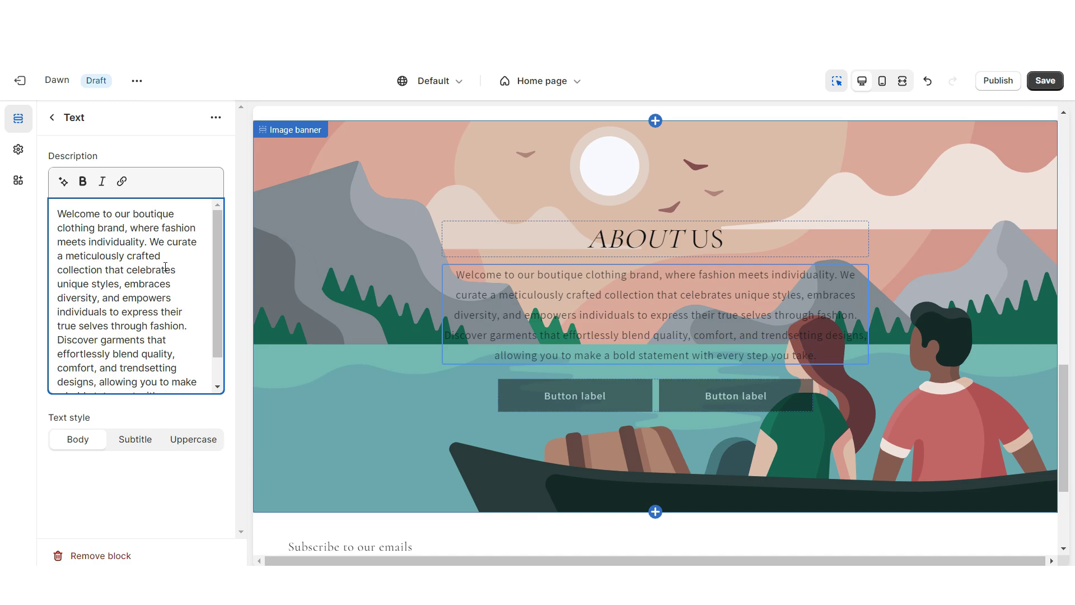
pyautogui.scroll(-1, 148, 268)
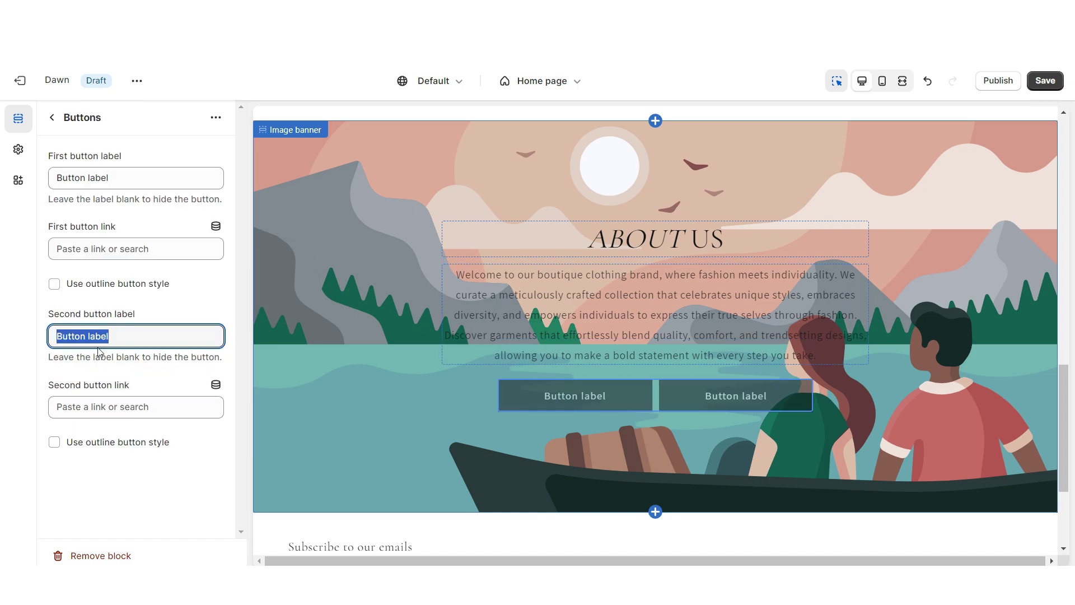
pyautogui.tripleClick(86, 178)
pyautogui.write('CONTACT US')
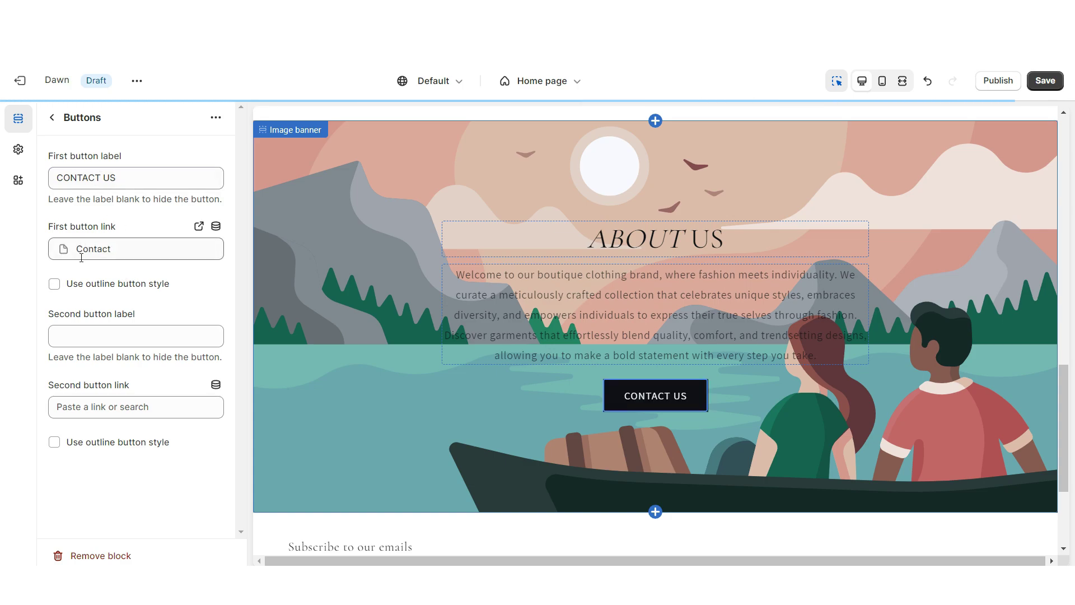
pyautogui.click(54, 284)
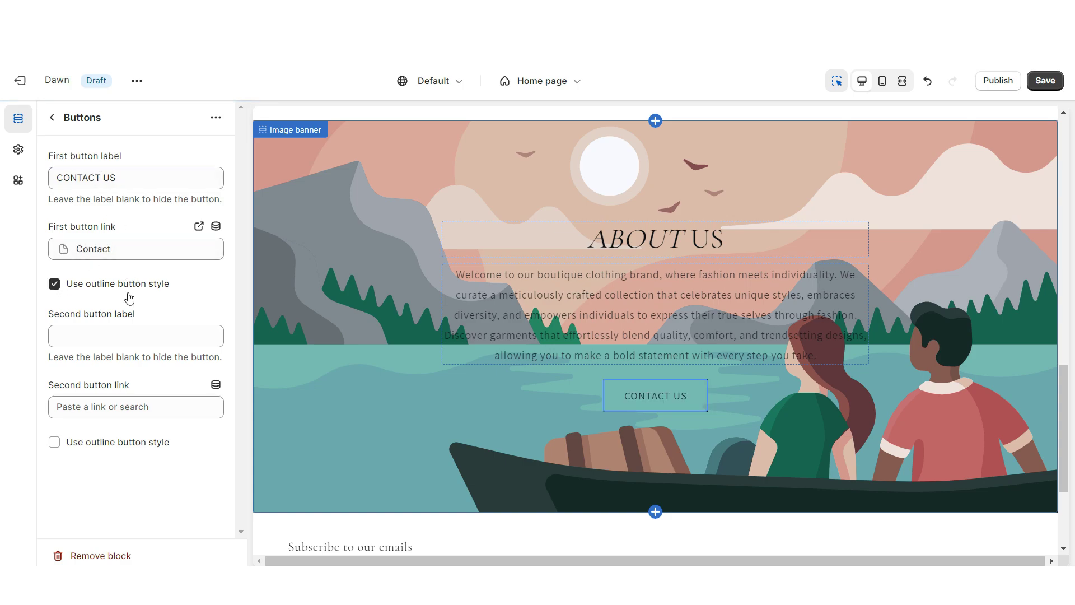
# Step: Use the marble photo as banner image with Fixed background position and Small height
pyautogui.click(353, 283)
pyautogui.click(167, 195)
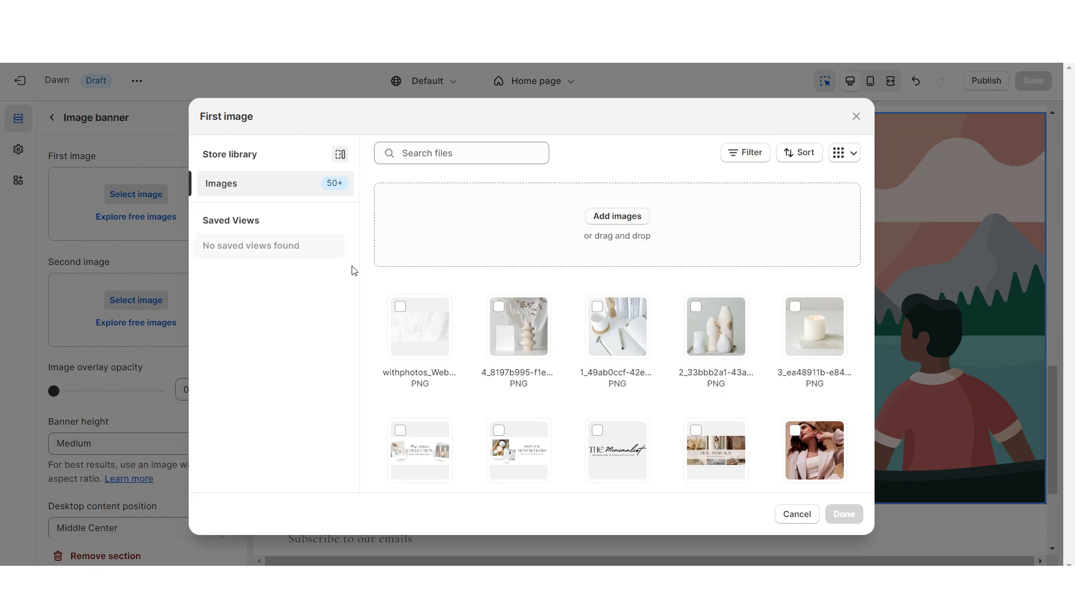
pyautogui.doubleClick(448, 380)
pyautogui.scroll(2, 439, 374)
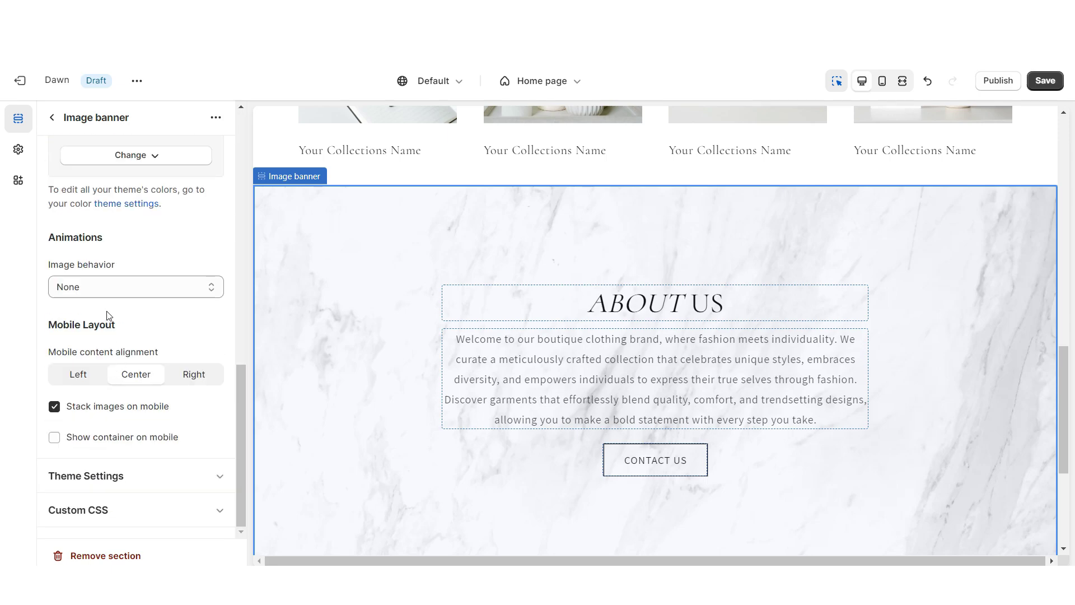
pyautogui.click(84, 288)
pyautogui.press('Down')
pyautogui.press('Down')
pyautogui.press('Return')
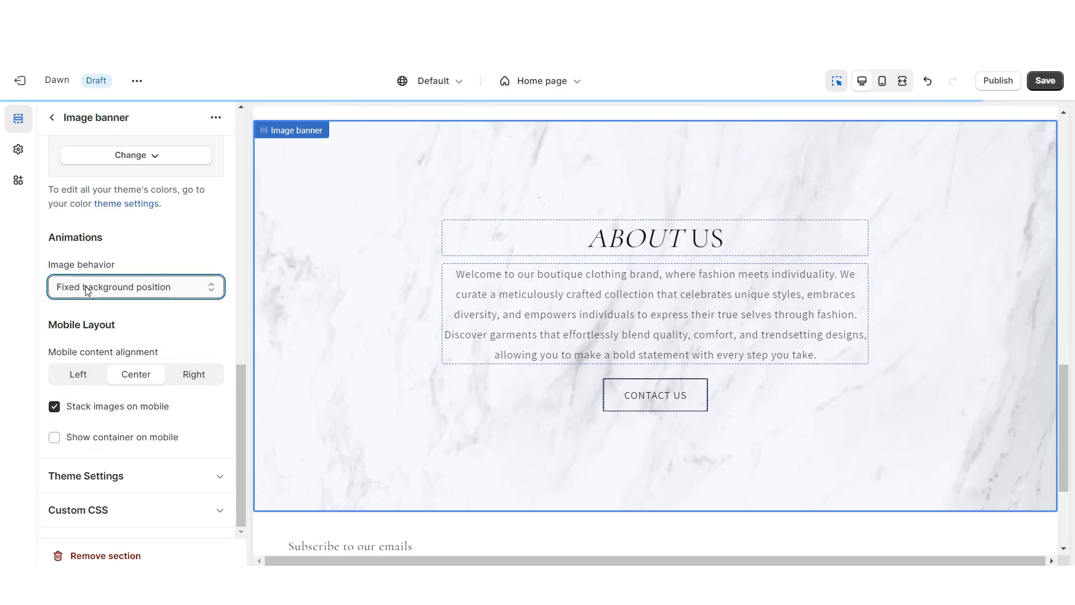
pyautogui.scroll(8, 86, 289)
pyautogui.click(83, 358)
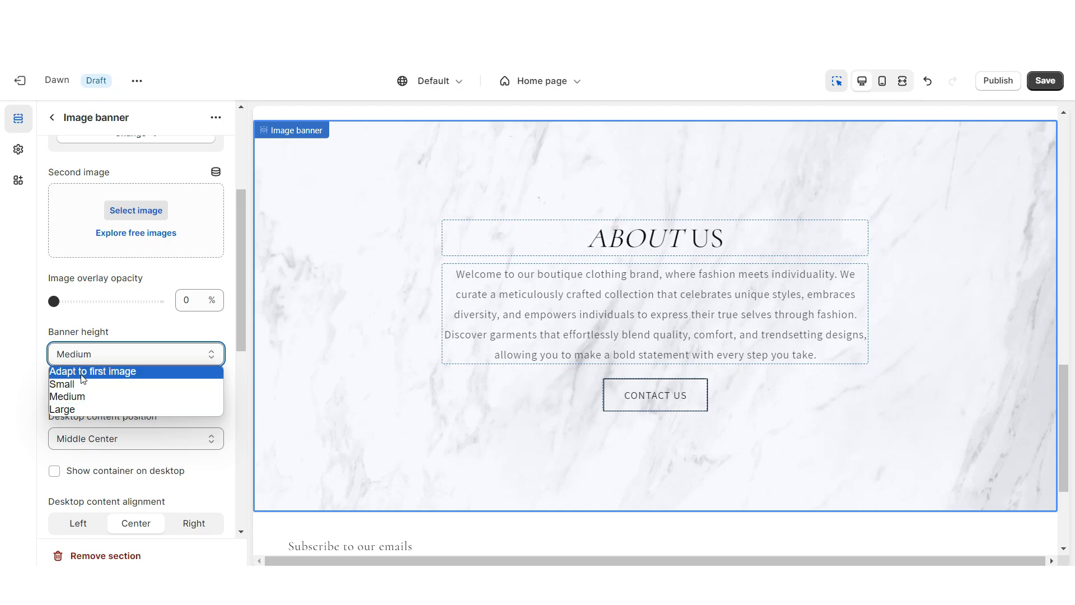
pyautogui.click(79, 384)
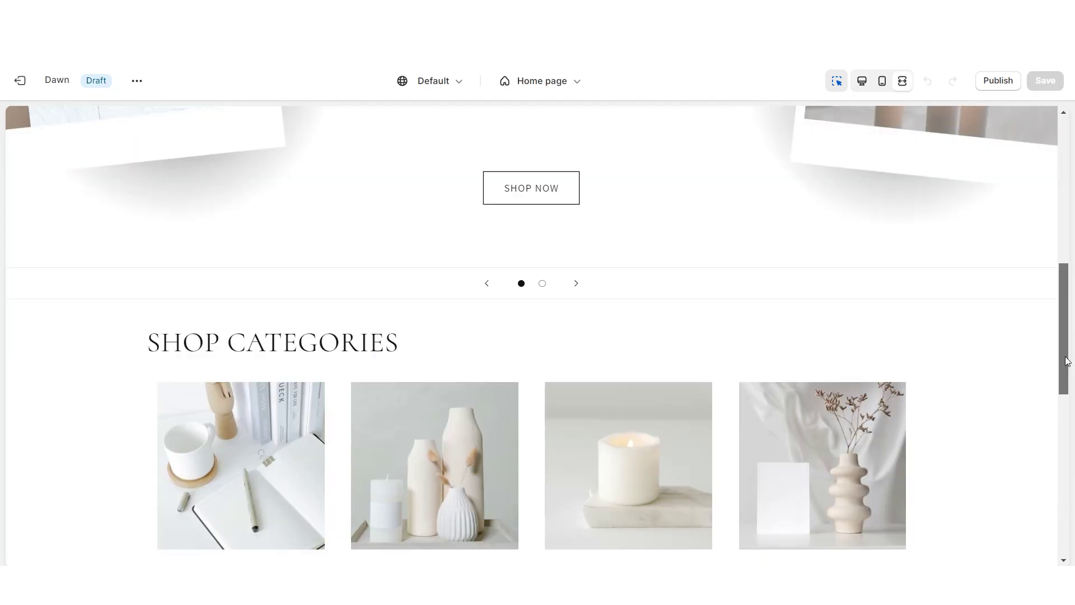
pyautogui.moveTo(1067, 361); pyautogui.dragTo(1069, 470)
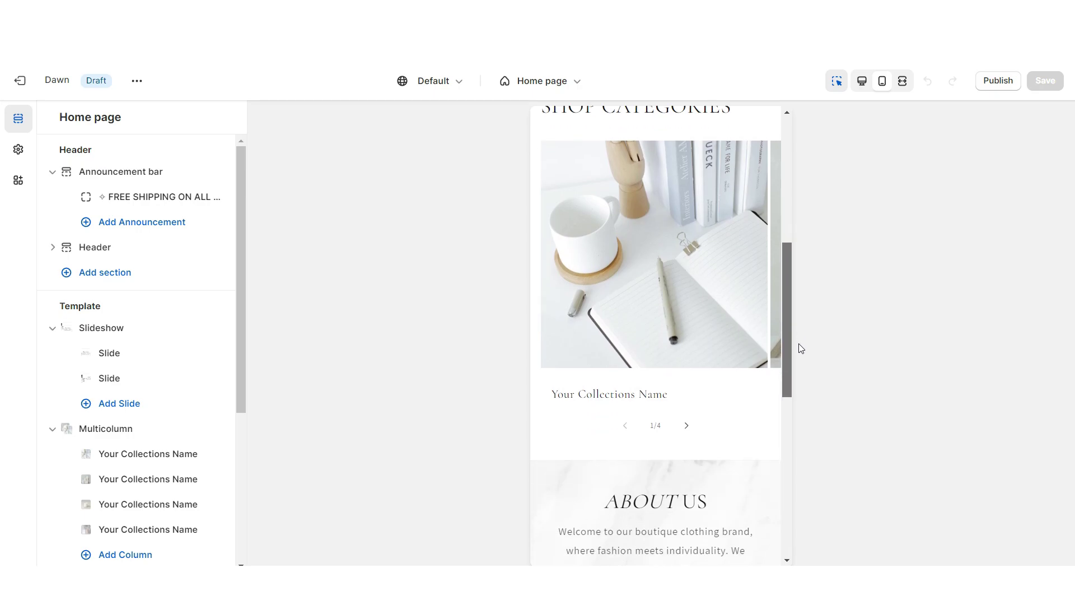
pyautogui.moveTo(799, 348); pyautogui.dragTo(811, 439)
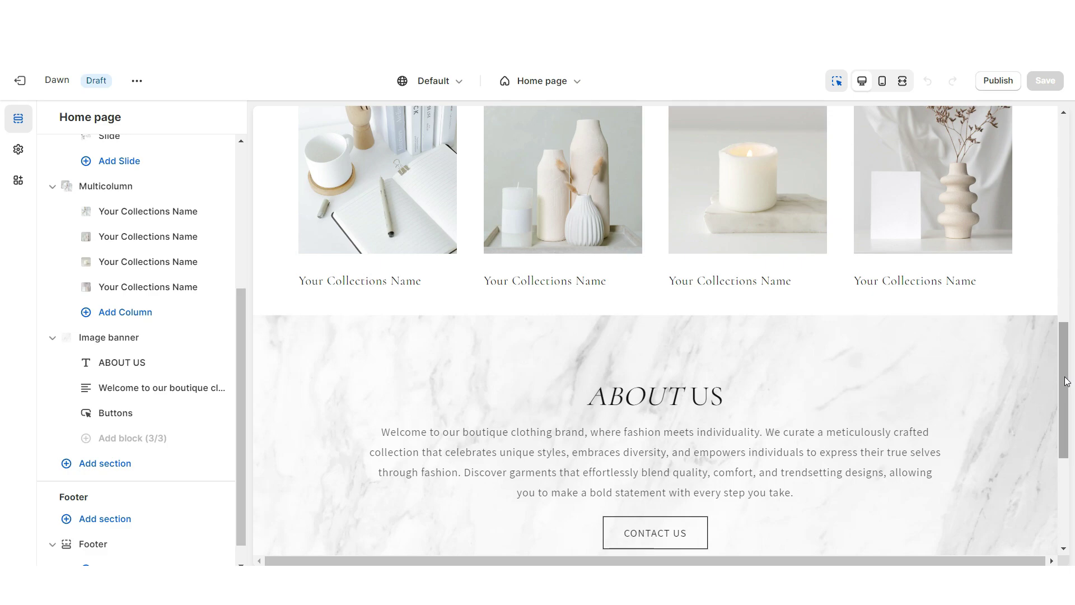
# Step: Add a Multicolumn section below About Us with no heading, no button, centered text and no background
pyautogui.scroll(-5, 1067, 381)
pyautogui.click(655, 310)
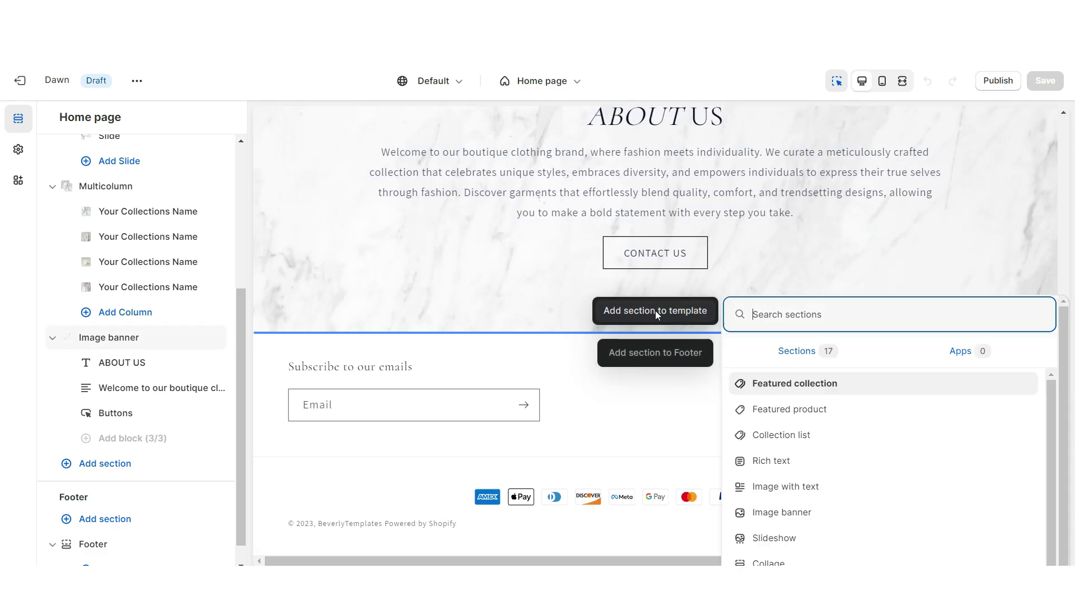
pyautogui.click(779, 478)
pyautogui.doubleClick(82, 211)
pyautogui.press('BackSpace')
pyautogui.scroll(-5, 101, 257)
pyautogui.tripleClick(89, 318)
pyautogui.press('BackSpace')
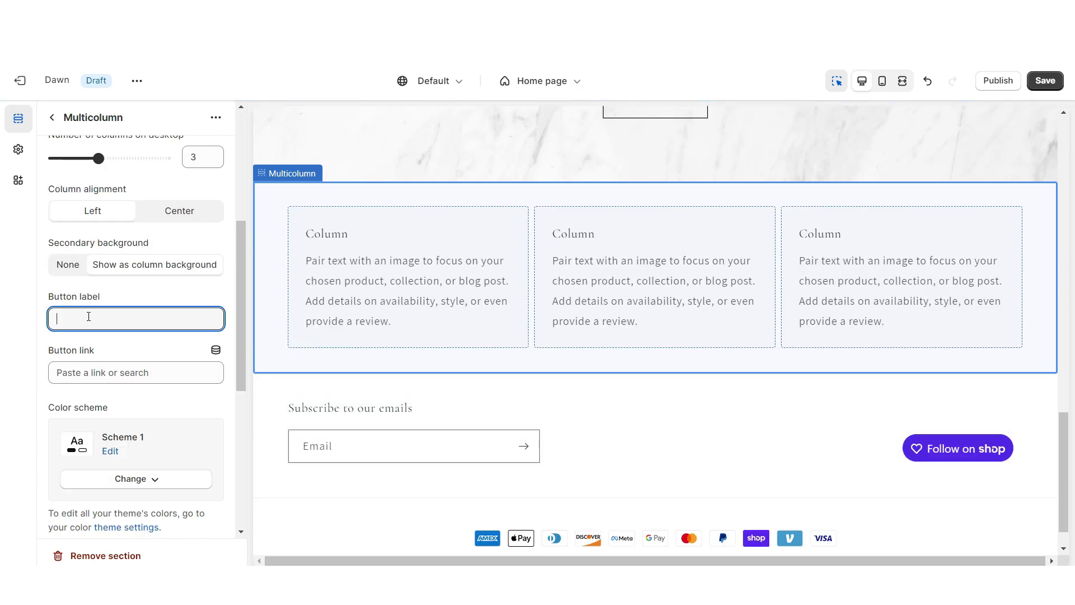
pyautogui.scroll(1, 117, 259)
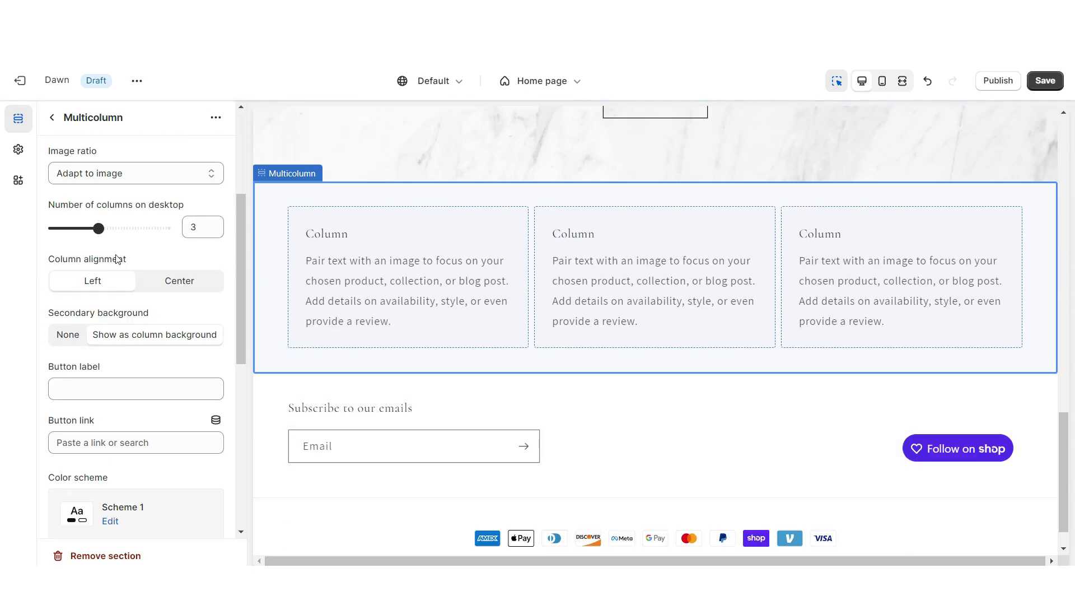
pyautogui.click(172, 283)
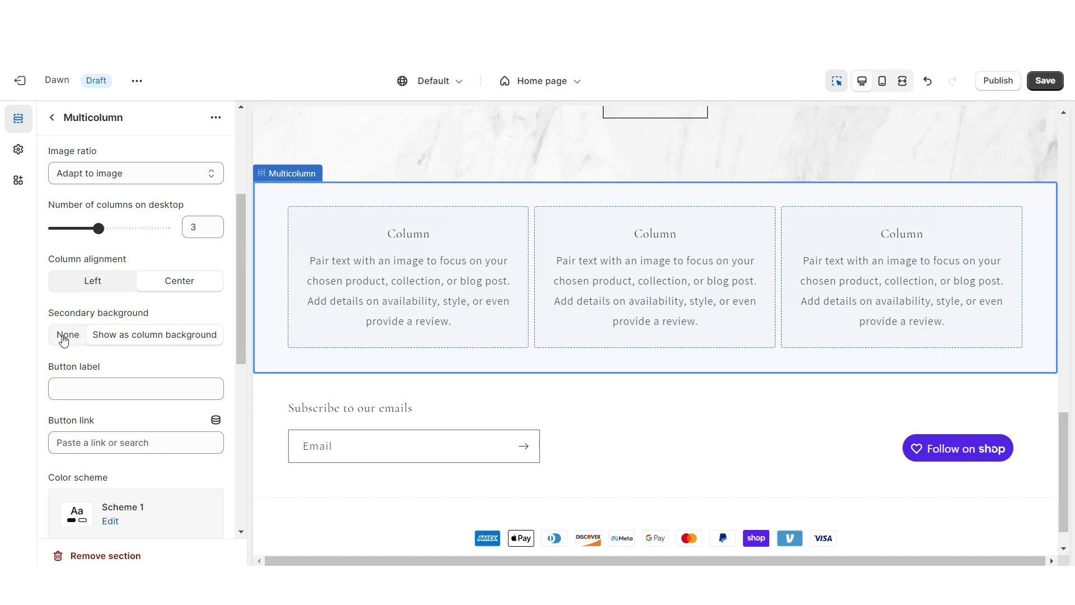
pyautogui.click(64, 336)
# Step: Rename the first column's heading to QUALITY MATERIALS
pyautogui.click(379, 261)
pyautogui.click(72, 317)
pyautogui.hotkey('ctrl', 'a')
pyautogui.write('QUALITY MATERIALS')
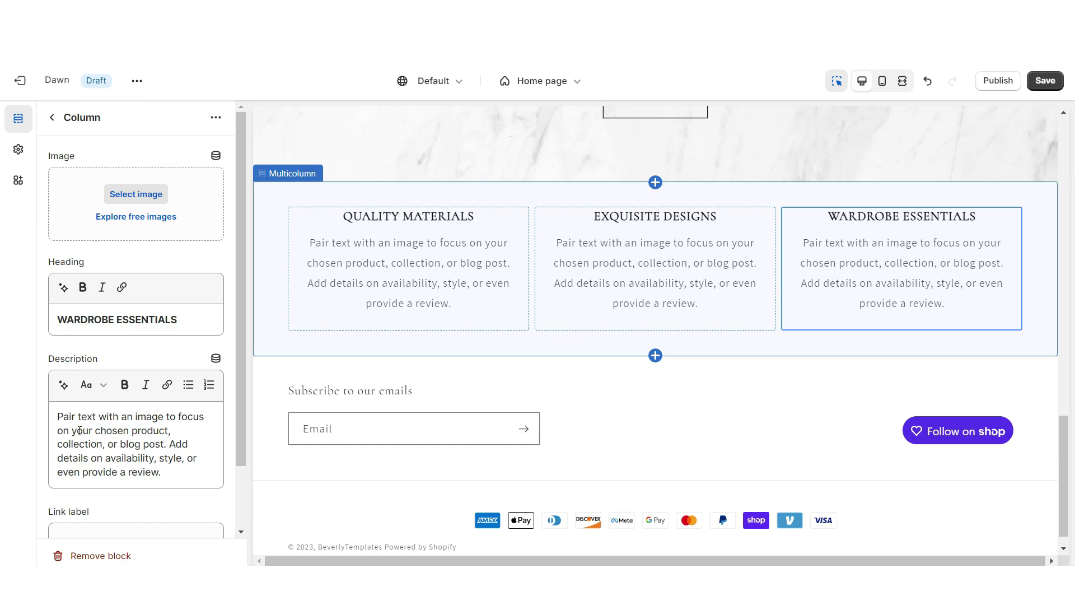
pyautogui.click(1018, 251)
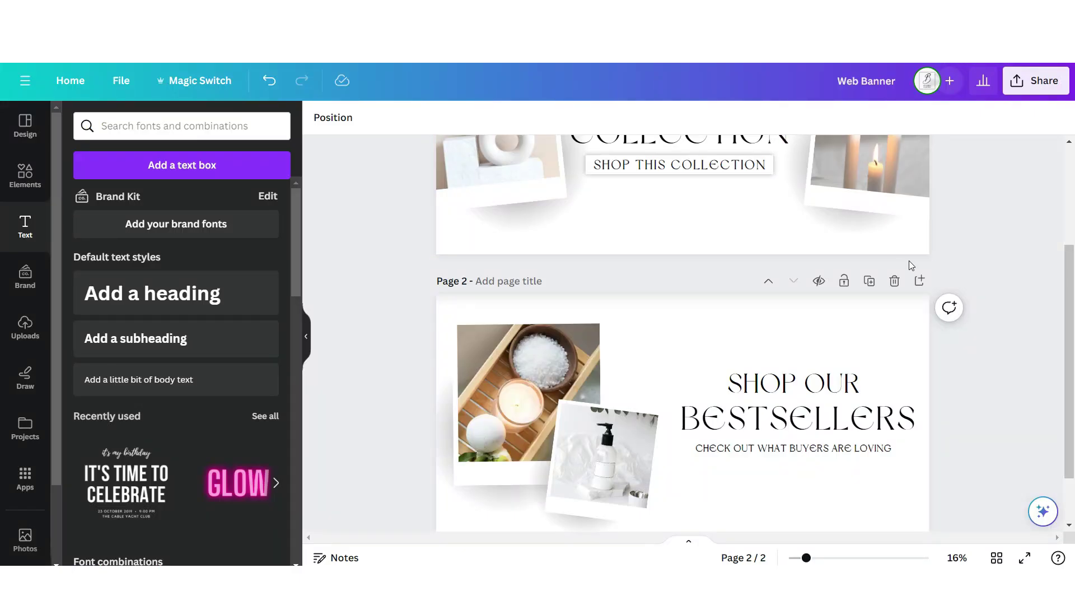
# Step: Add a Canva page with the hanger graphic and download the icon pages as PNG
pyautogui.scroll(-2, 924, 278)
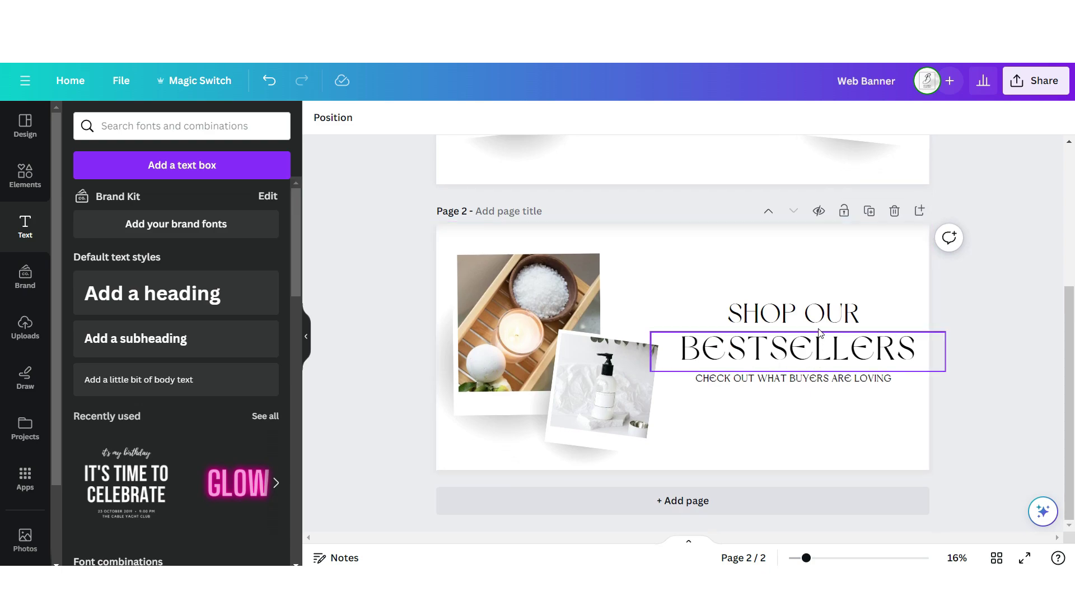
pyautogui.click(920, 211)
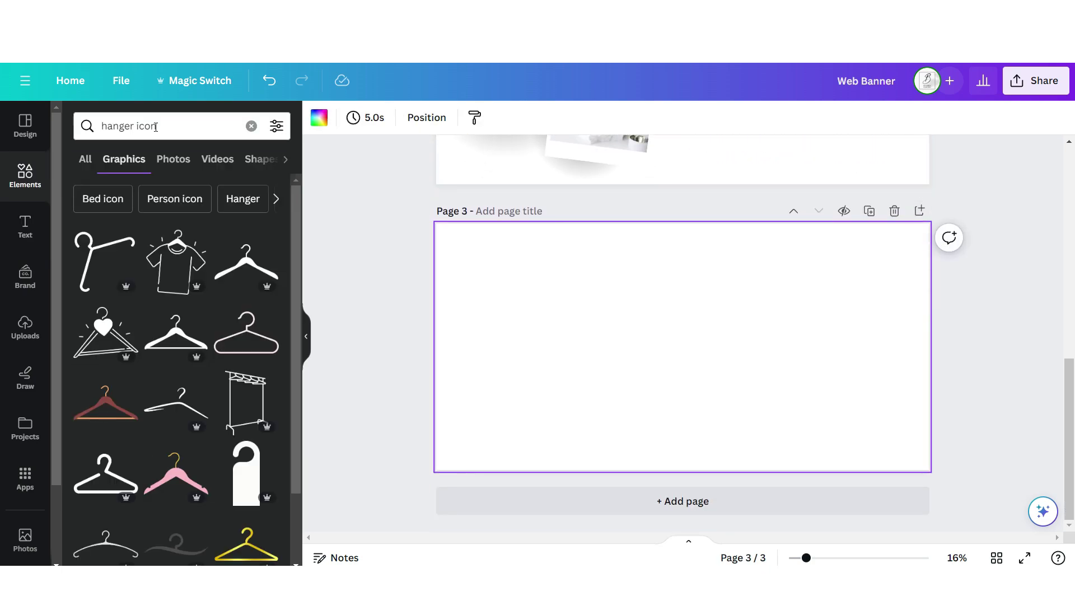
pyautogui.scroll(-4, 154, 286)
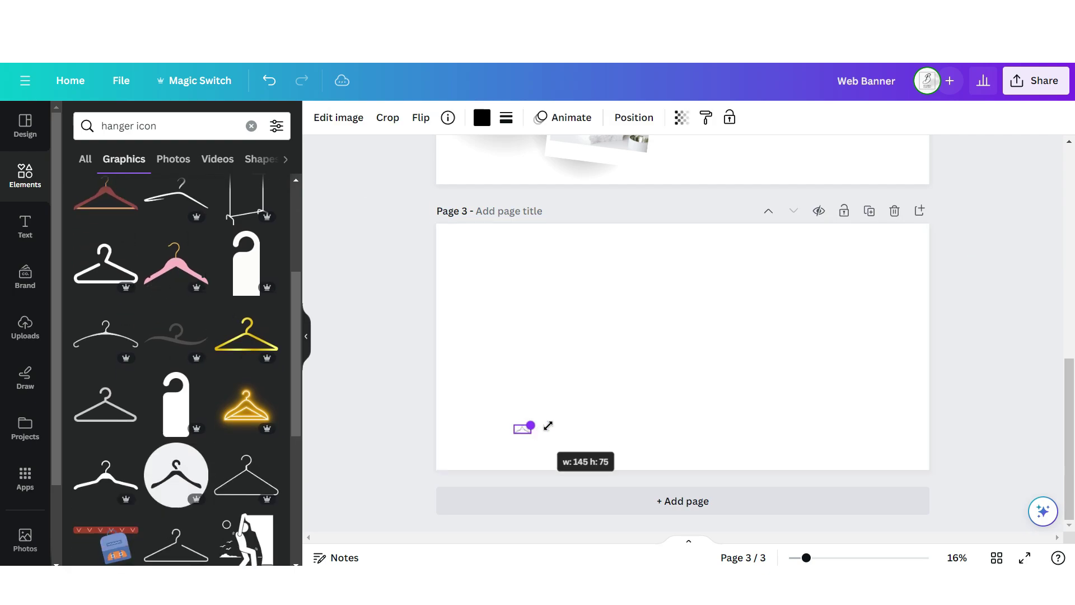
pyautogui.click(920, 211)
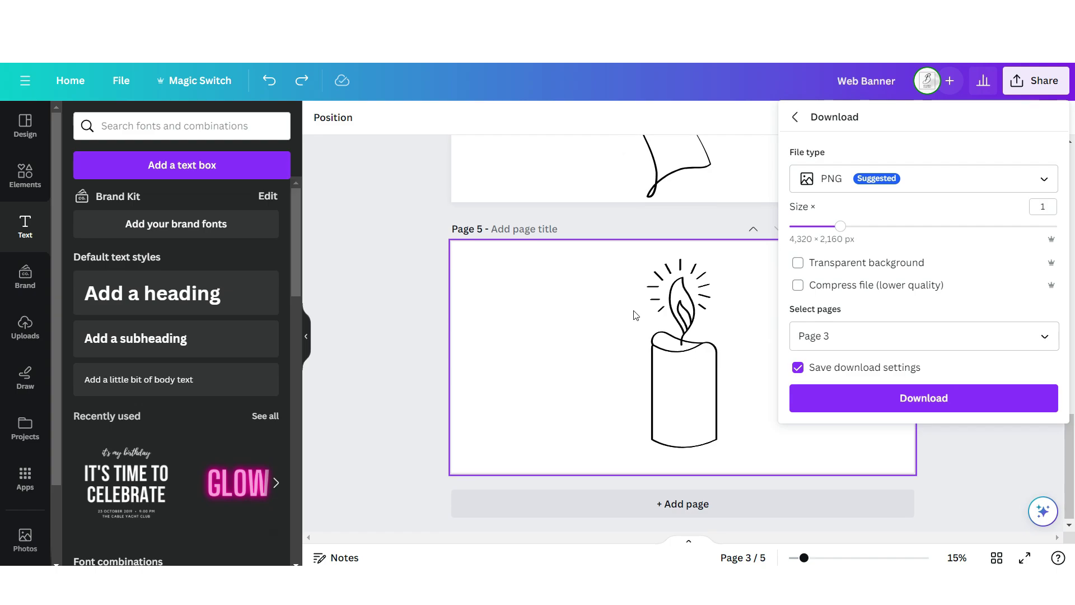
pyautogui.click(847, 392)
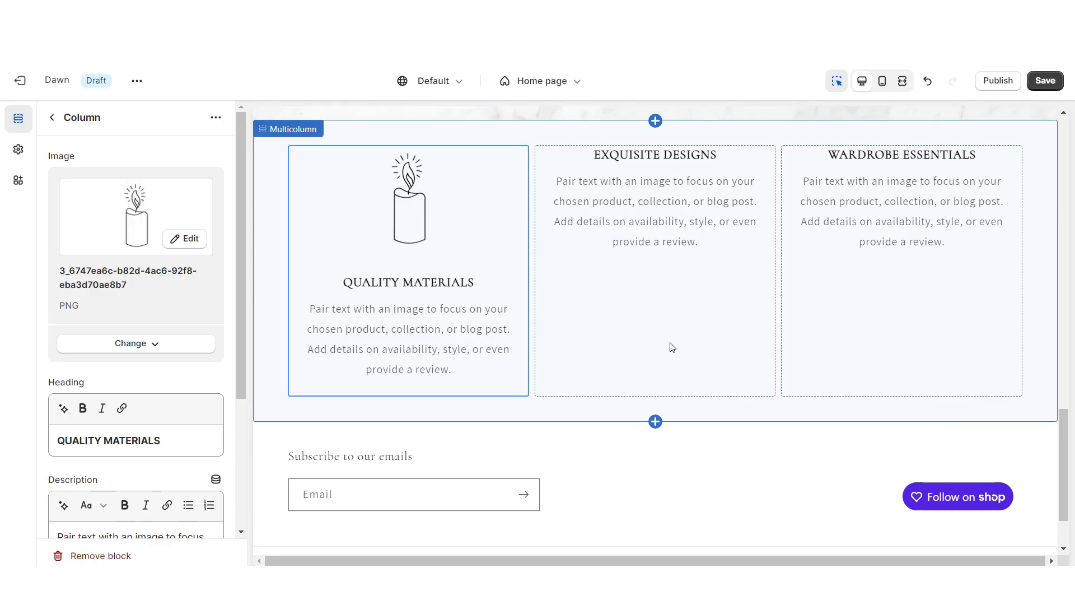
# Step: Check the second and third columns' icons, then set column images to half column width
pyautogui.click(596, 349)
pyautogui.click(785, 356)
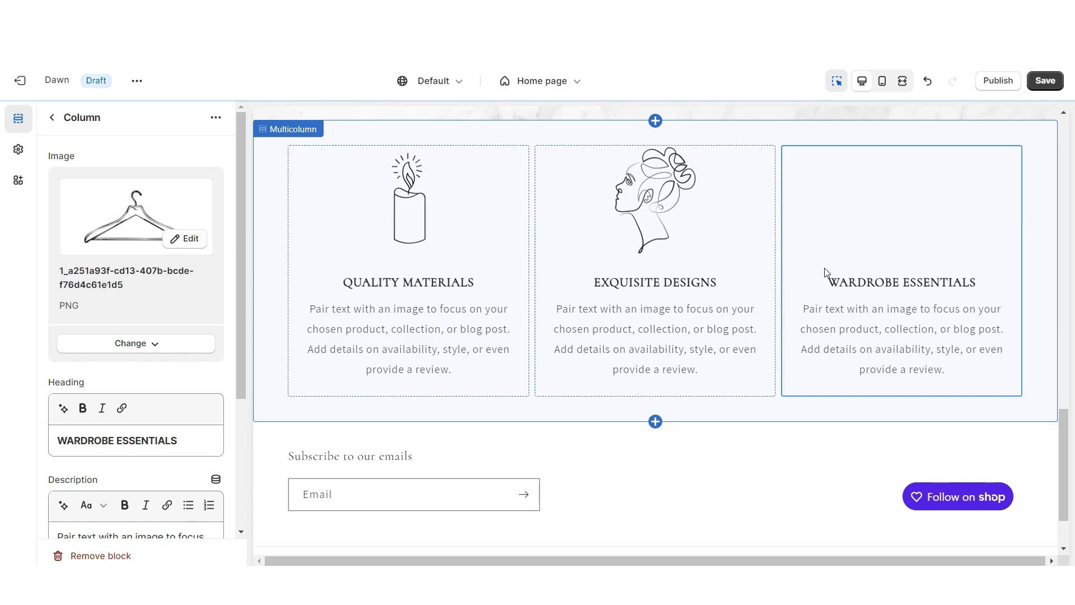
pyautogui.click(272, 303)
pyautogui.click(83, 329)
pyautogui.click(89, 354)
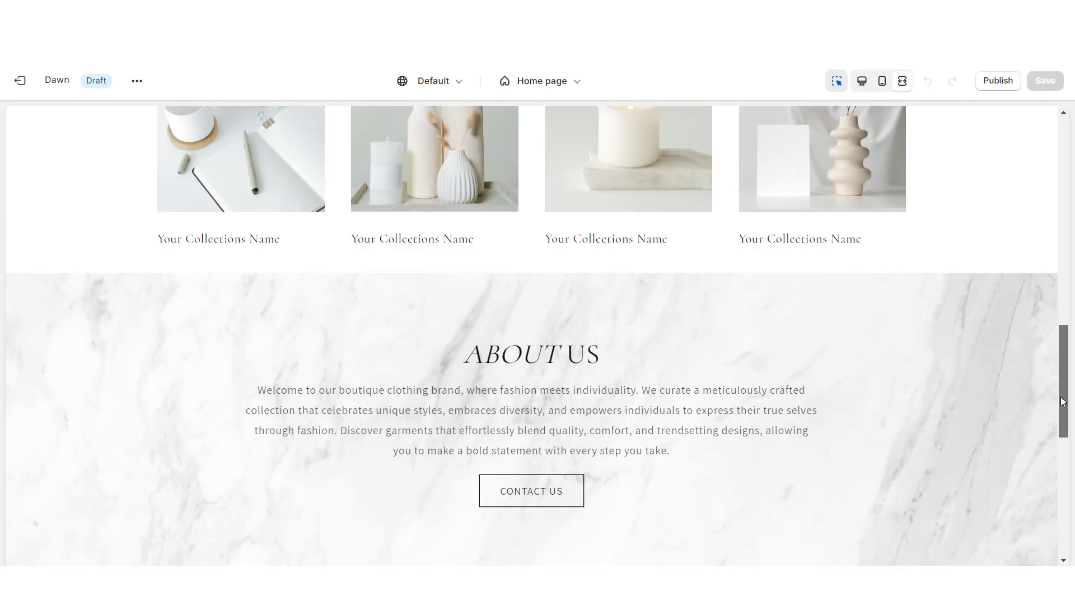
pyautogui.moveTo(1062, 401); pyautogui.dragTo(1073, 473)
pyautogui.scroll(1, 1074, 473)
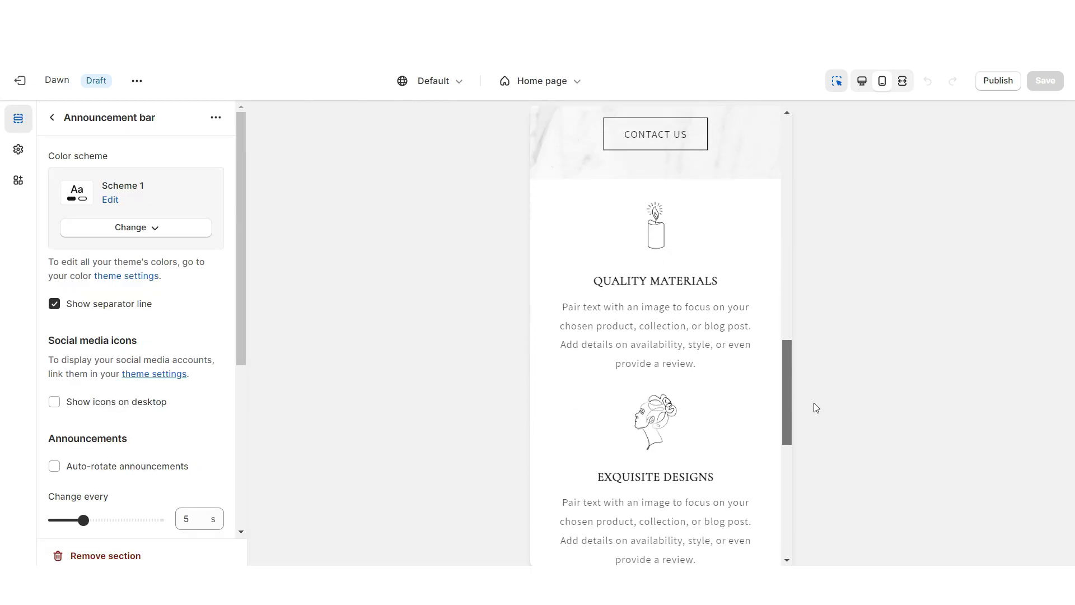
pyautogui.scroll(-5, 814, 403)
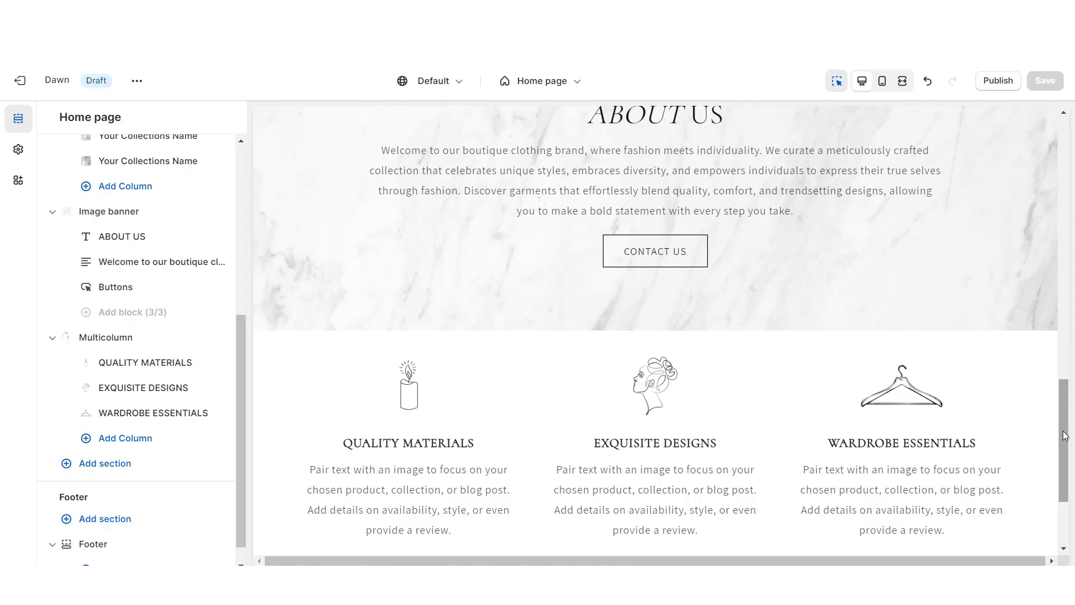
# Step: Add a Featured collection headed SHOP THE FAVES ✧ with mobile swipe, and preview full width
pyautogui.scroll(-3, 1064, 435)
pyautogui.click(661, 409)
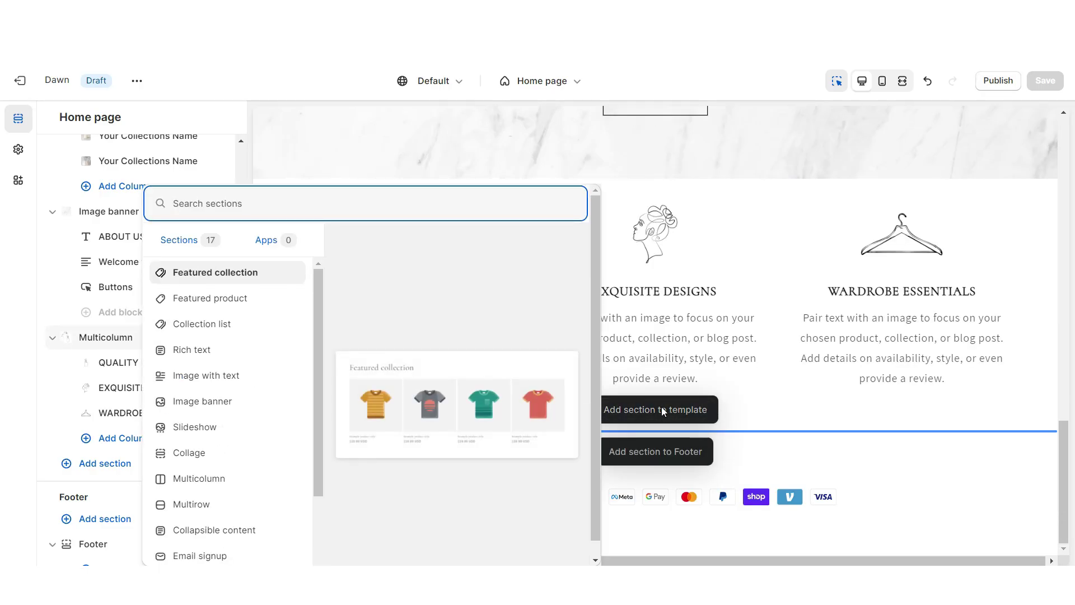
pyautogui.click(248, 279)
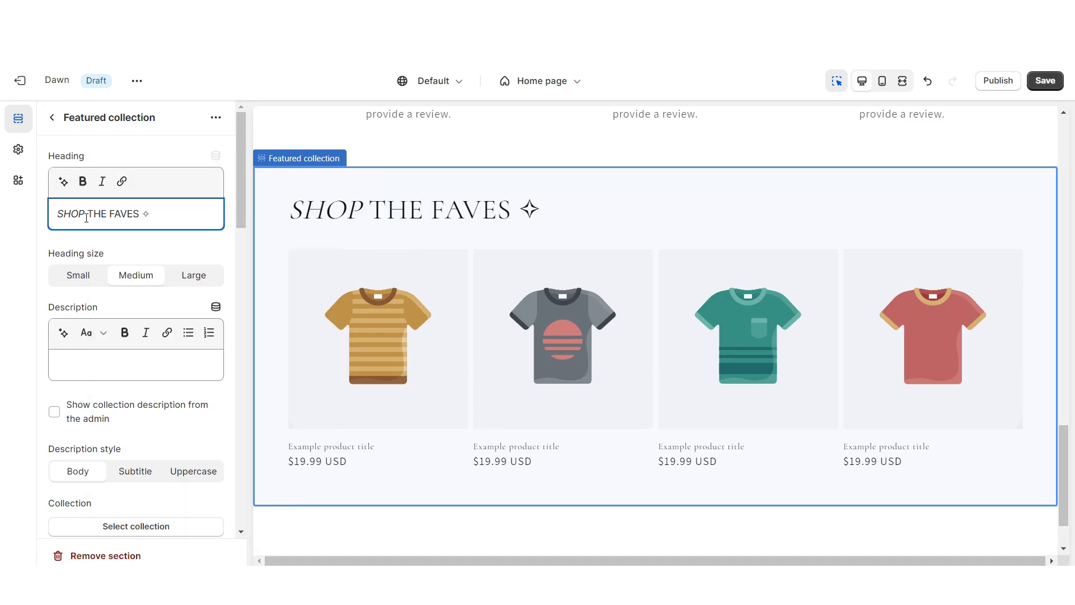
pyautogui.scroll(-10, 69, 371)
pyautogui.click(54, 375)
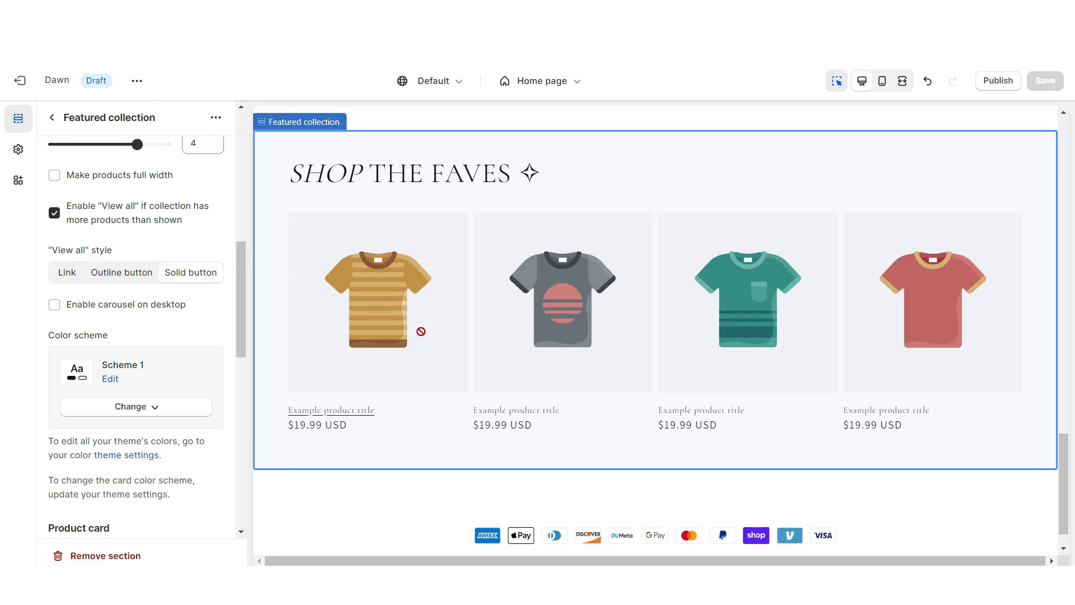
pyautogui.scroll(4, 147, 247)
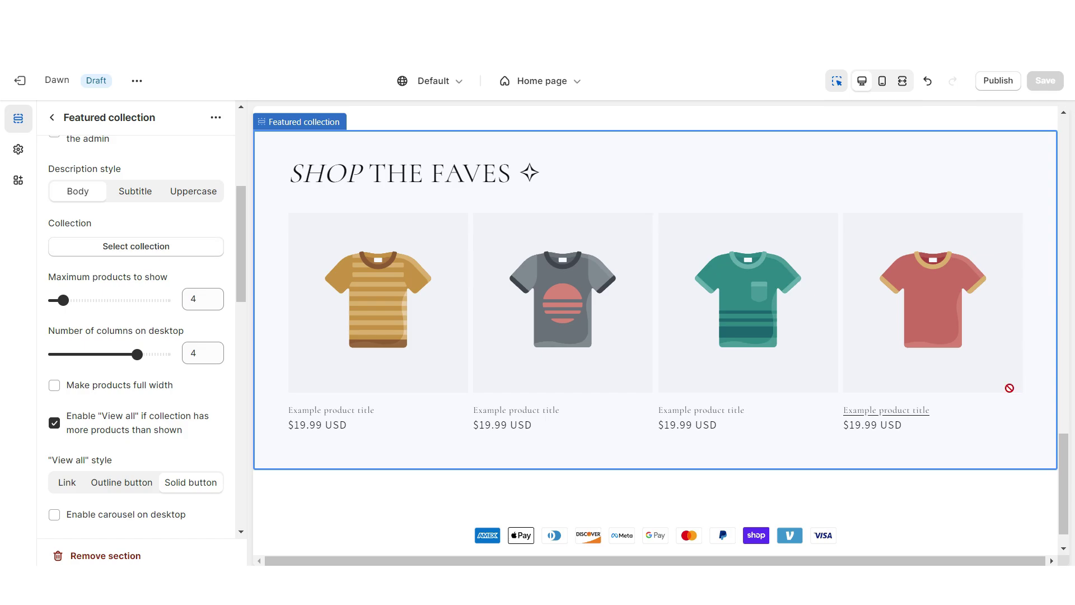
pyautogui.hotkey('ctrl', 'shift', 'f')
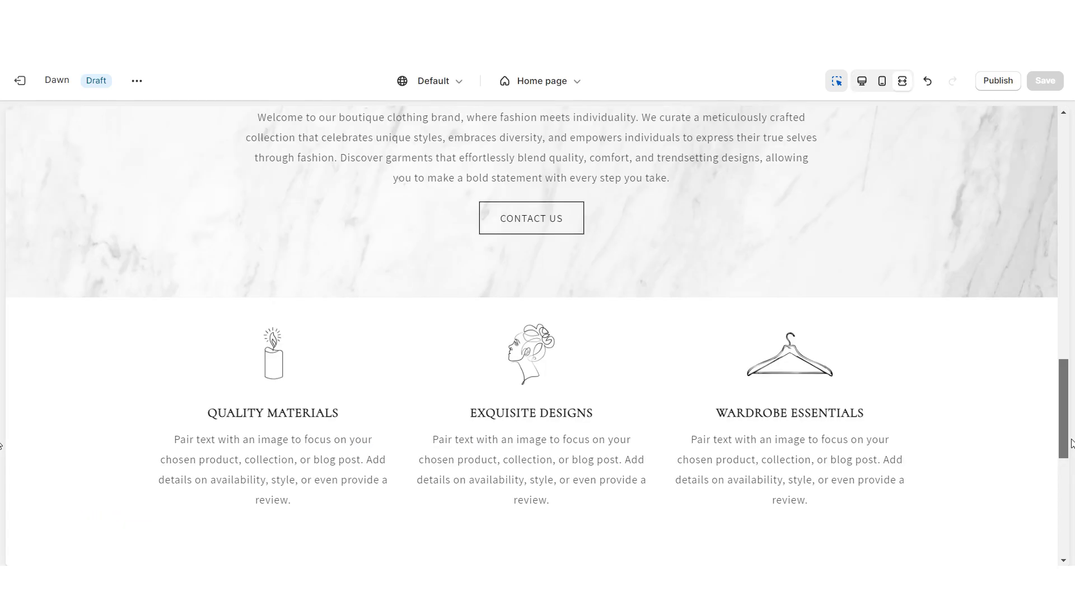
pyautogui.scroll(-9, 1, 445)
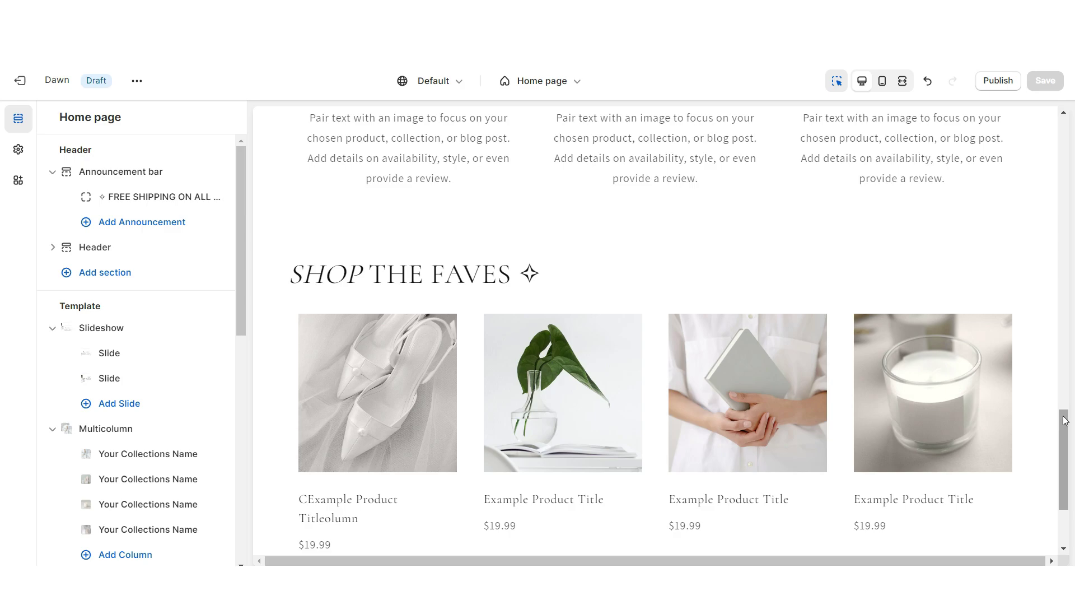
# Step: Add a CUSTOMER FEEDBACK Multicolumn section with no button, four columns and centered text
pyautogui.scroll(-3, 1064, 420)
pyautogui.click(655, 429)
pyautogui.click(223, 545)
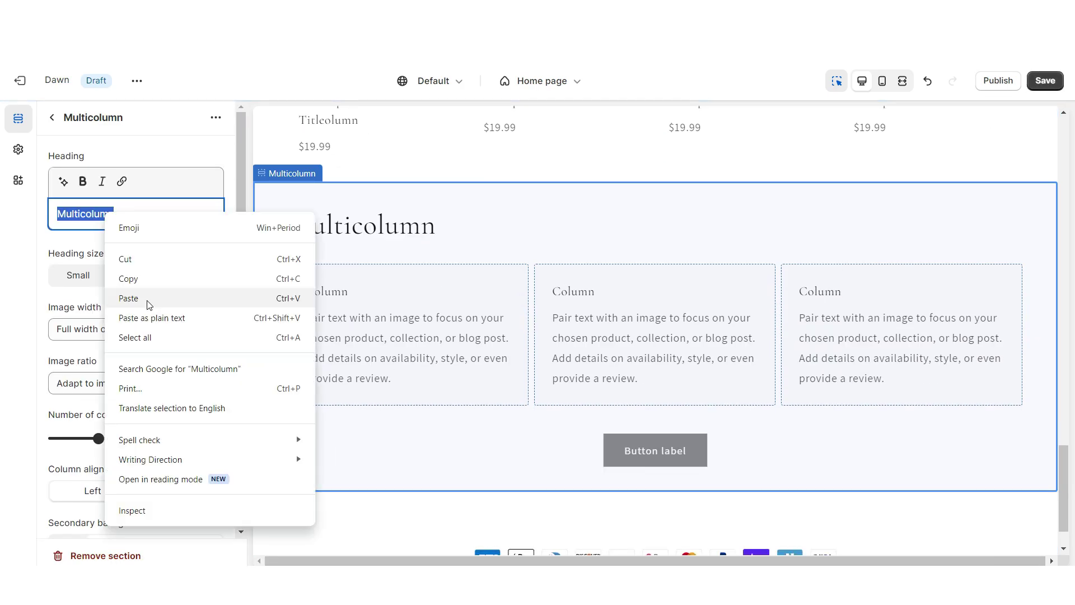
pyautogui.click(149, 300)
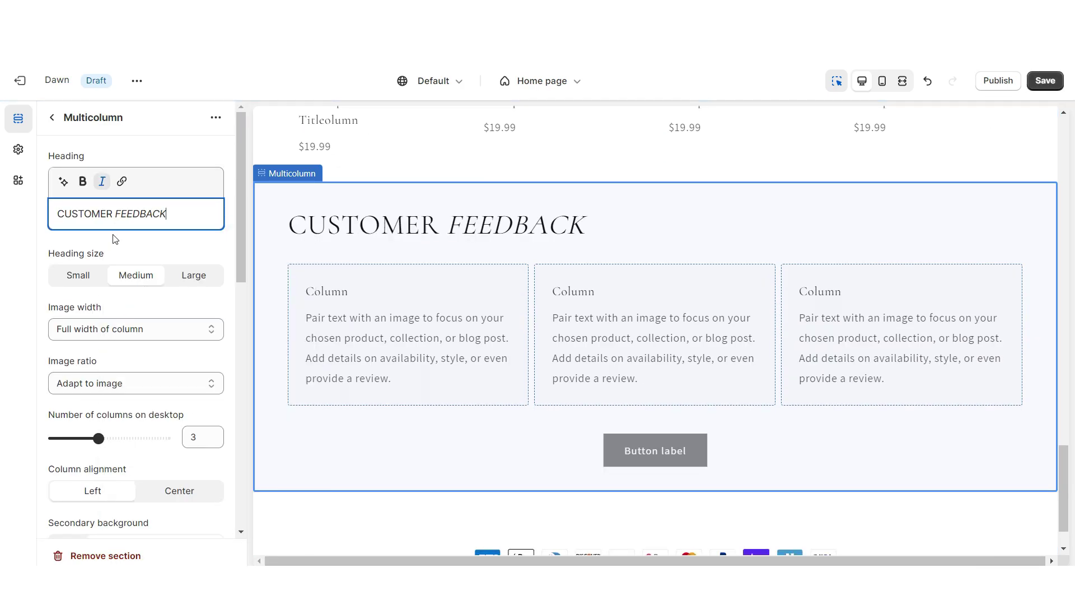
pyautogui.scroll(-4, 115, 228)
pyautogui.tripleClick(99, 392)
pyautogui.press('BackSpace')
pyautogui.scroll(1, 140, 313)
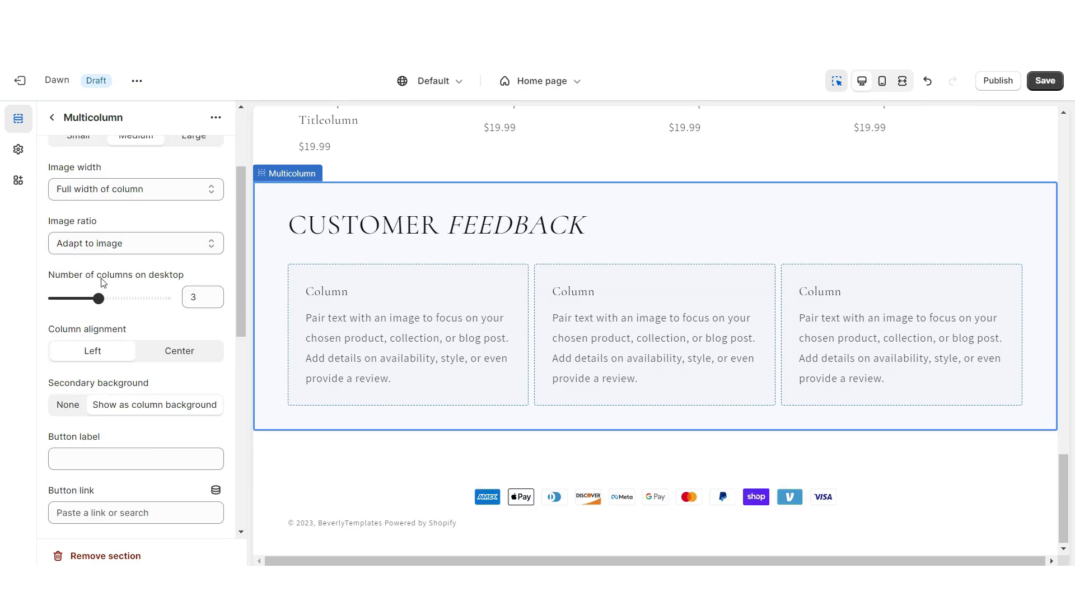
pyautogui.moveTo(99, 295); pyautogui.dragTo(124, 297)
pyautogui.click(748, 405)
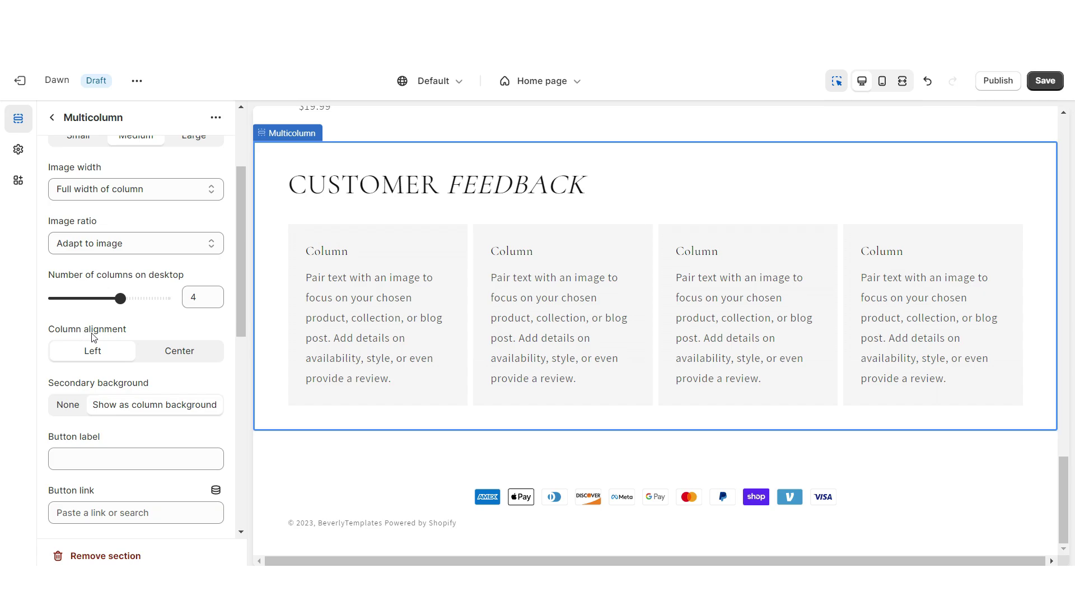
pyautogui.click(167, 353)
# Step: Fill the first column with a five-star heading and a customer review, then save
pyautogui.click(366, 283)
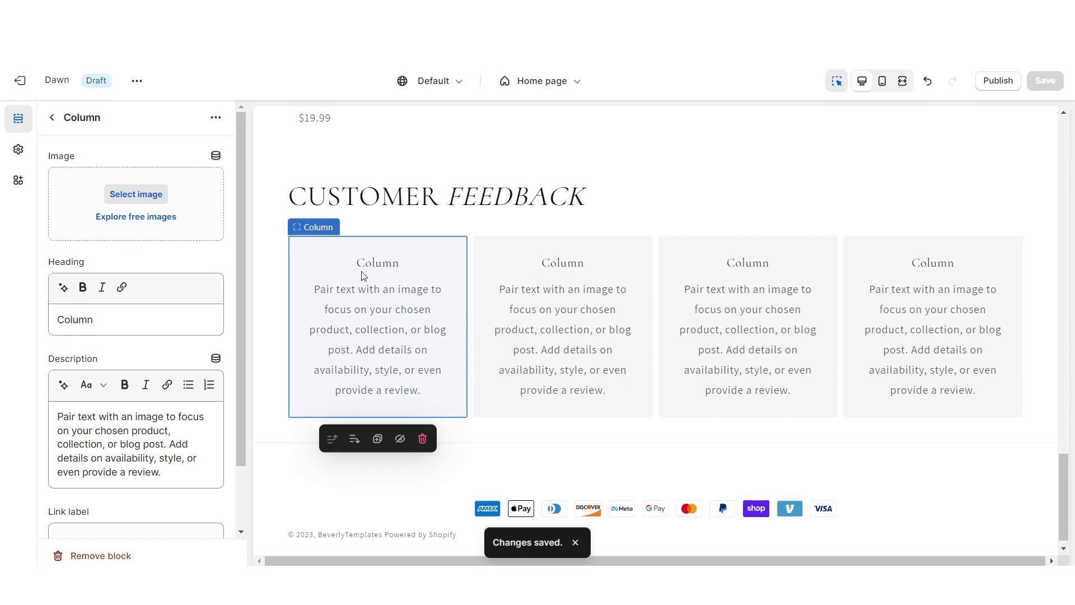
pyautogui.click(363, 275)
pyautogui.write('★★★★★')
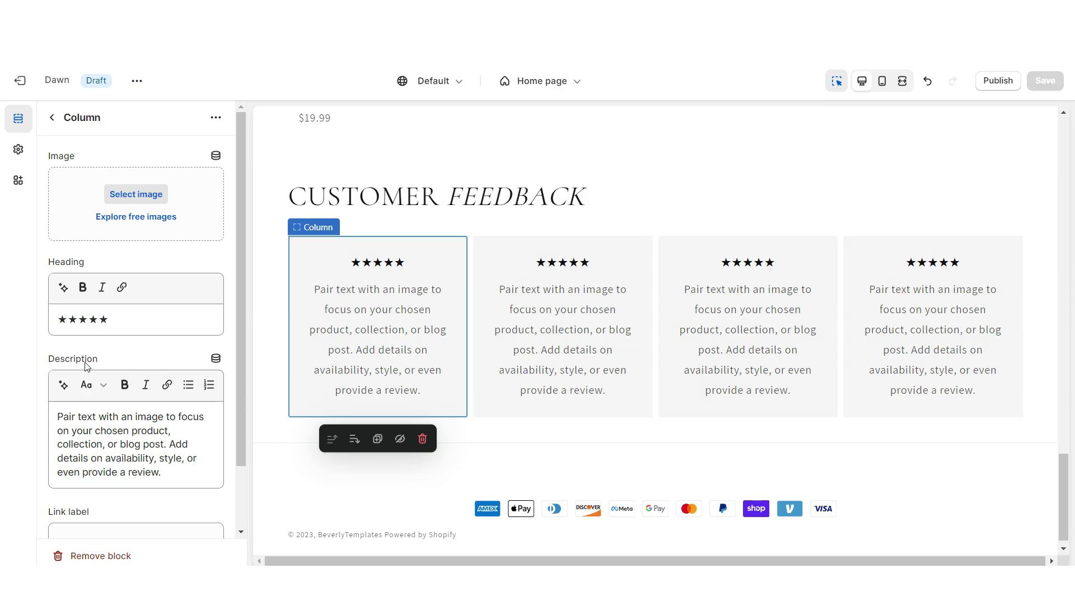
pyautogui.click(104, 441)
pyautogui.hotkey('ctrl', 'a')
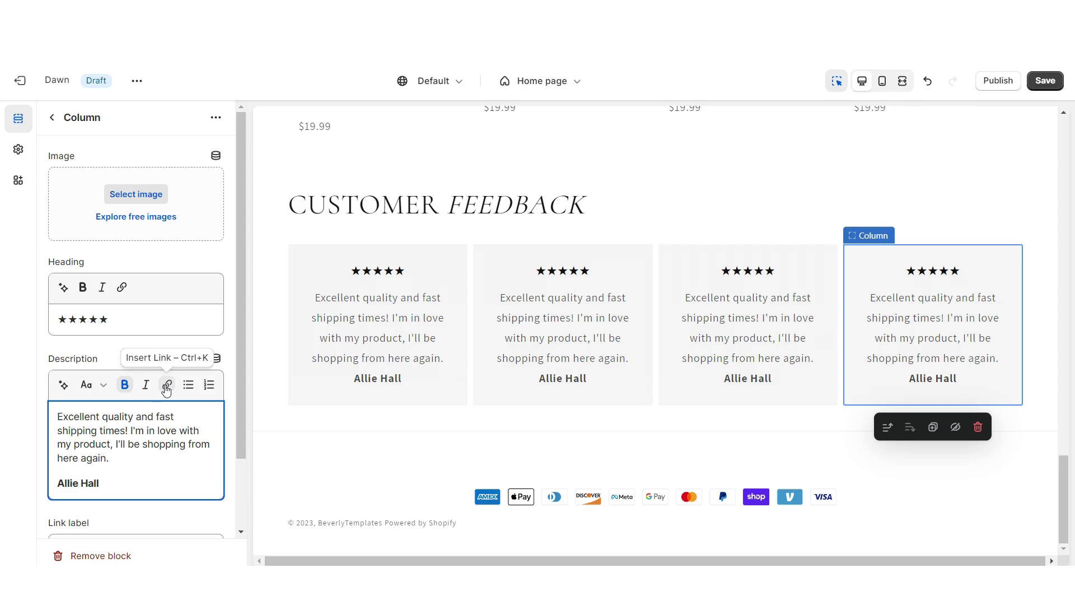
pyautogui.hotkey('ctrl', 's')
# Step: Enable swipe on mobile for the feedback cards, save, and preview the page on mobile
pyautogui.click(628, 223)
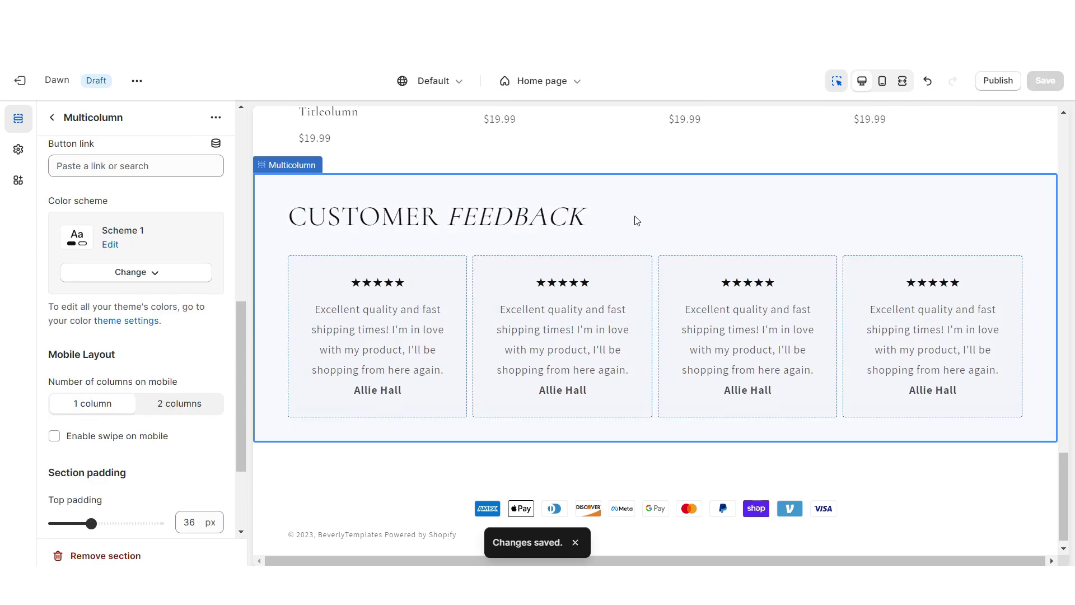
pyautogui.click(54, 436)
pyautogui.hotkey('ctrl', 's')
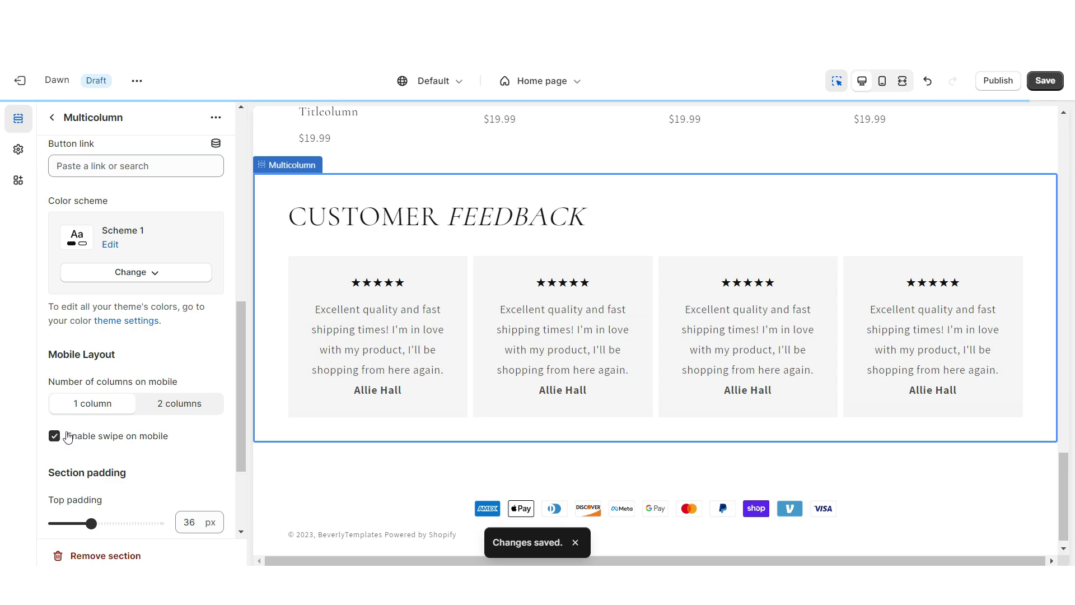
pyautogui.hotkey('ctrl', 'shift', 'f')
pyautogui.moveTo(1067, 405); pyautogui.dragTo(1067, 470)
pyautogui.hotkey('ctrl', 'shift', 'f')
pyautogui.click(688, 465)
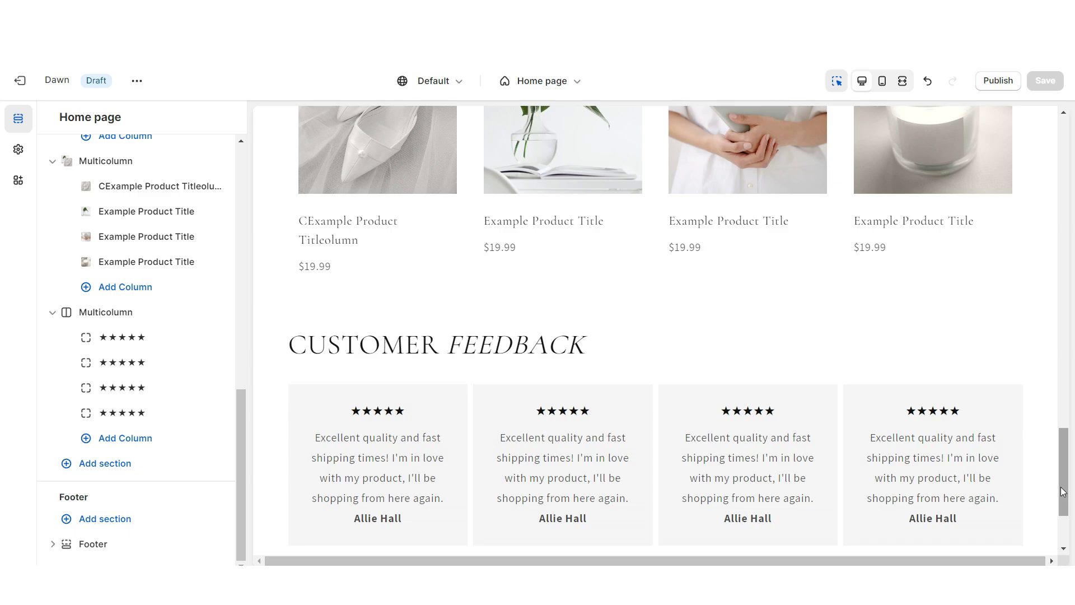
# Step: Add an Image banner section to the home page and clear its second button label
pyautogui.scroll(-3, 1063, 492)
pyautogui.click(653, 411)
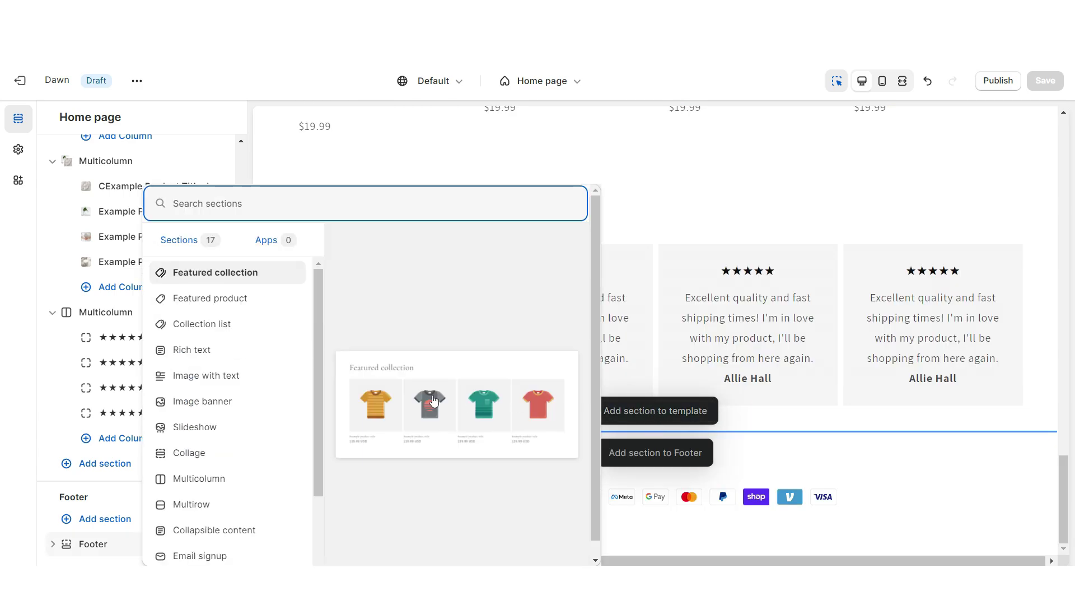
pyautogui.click(226, 401)
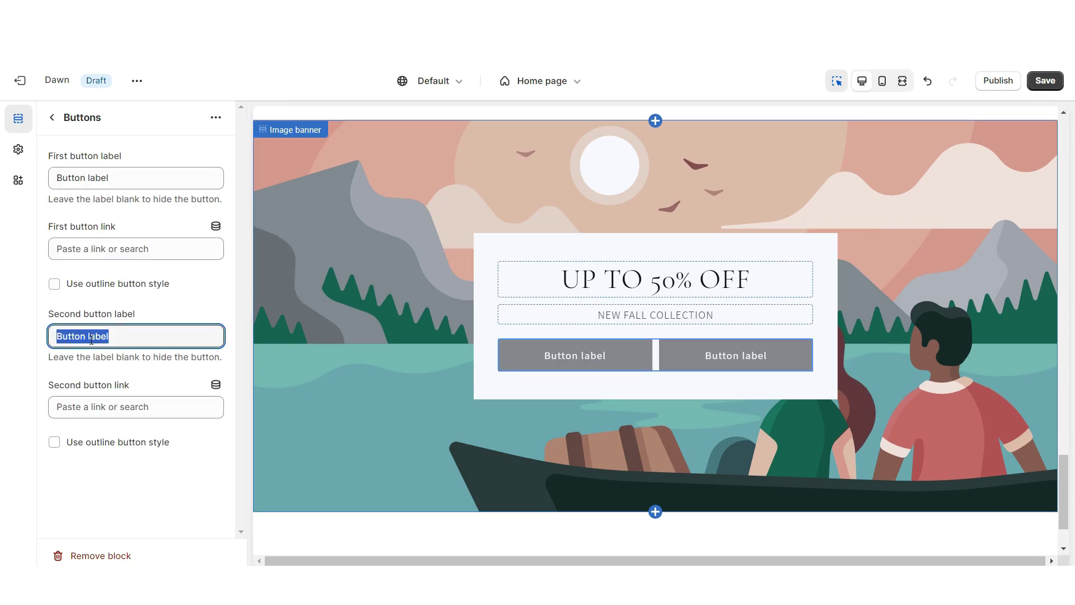
pyautogui.press('BackSpace')
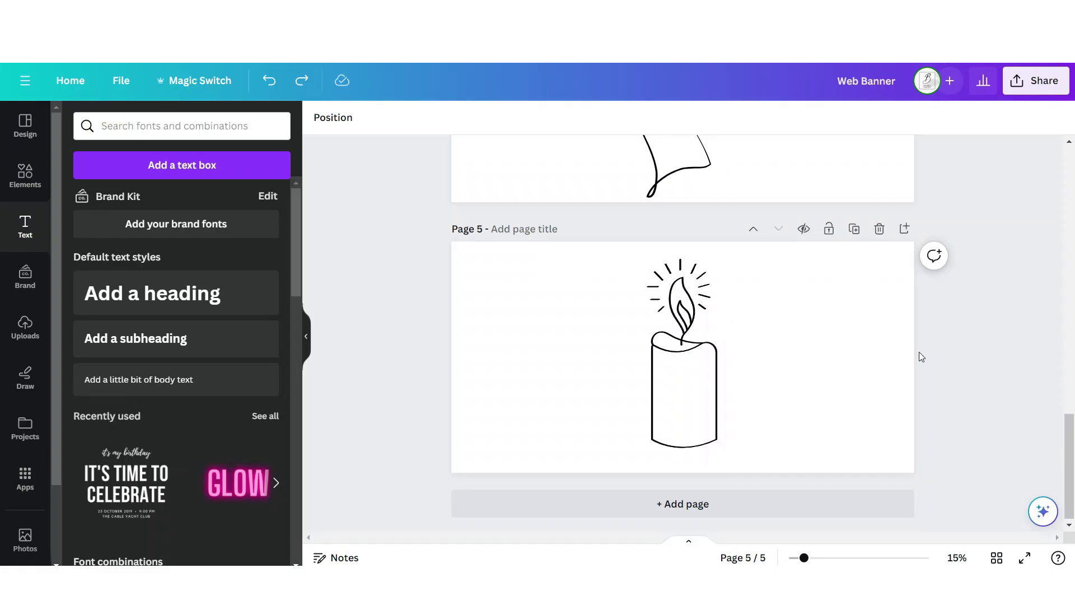
pyautogui.scroll(5, 786, 367)
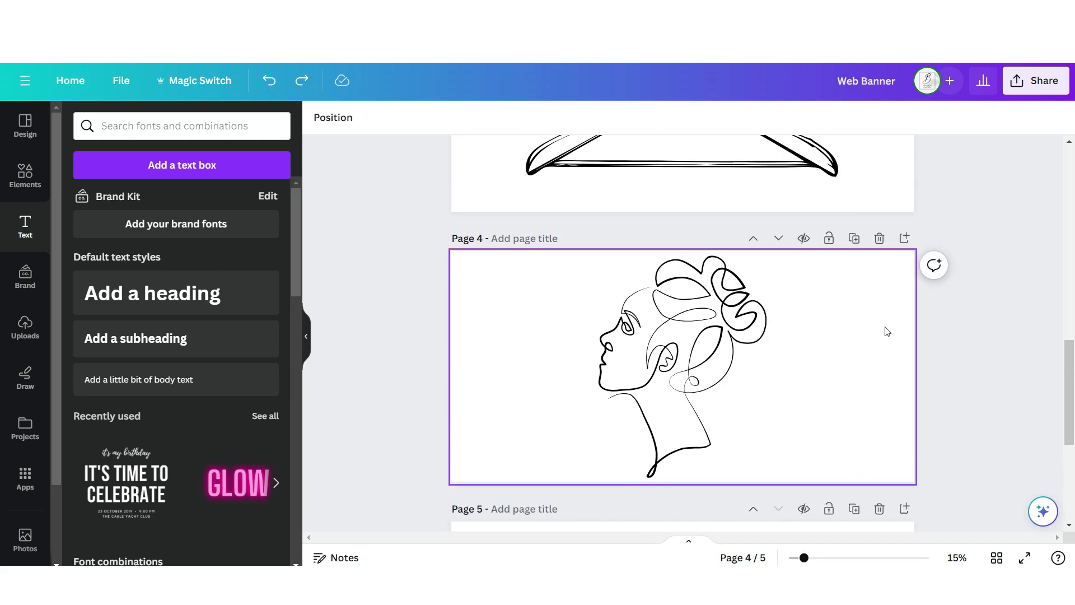
# Step: Add a blank page after page 5 with a resized, duplicated landscape photo grid
pyautogui.scroll(-5, 838, 401)
pyautogui.click(905, 227)
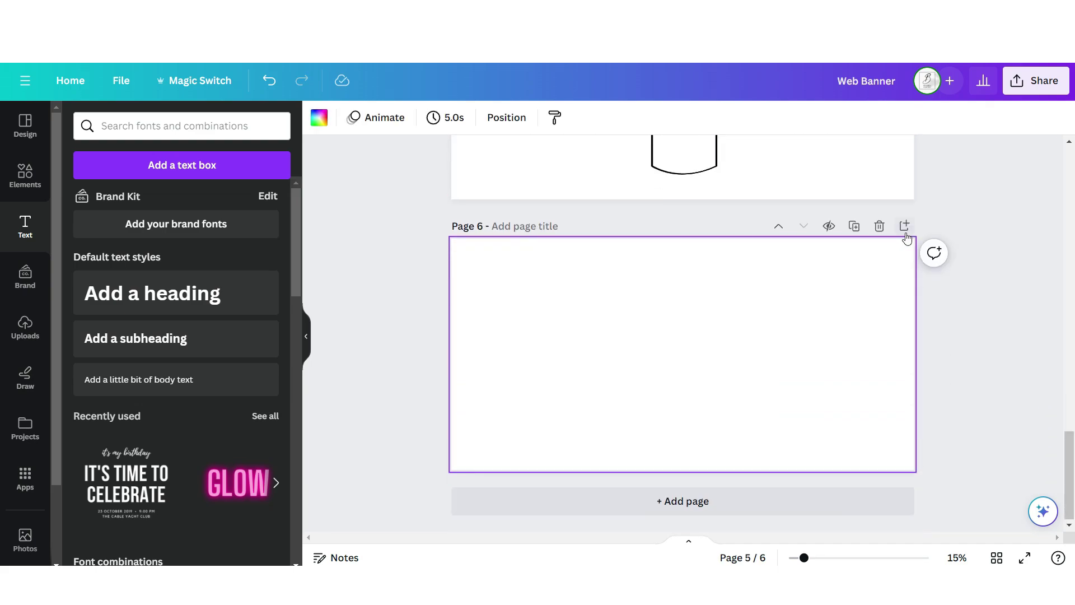
pyautogui.click(26, 175)
pyautogui.scroll(-10, 173, 396)
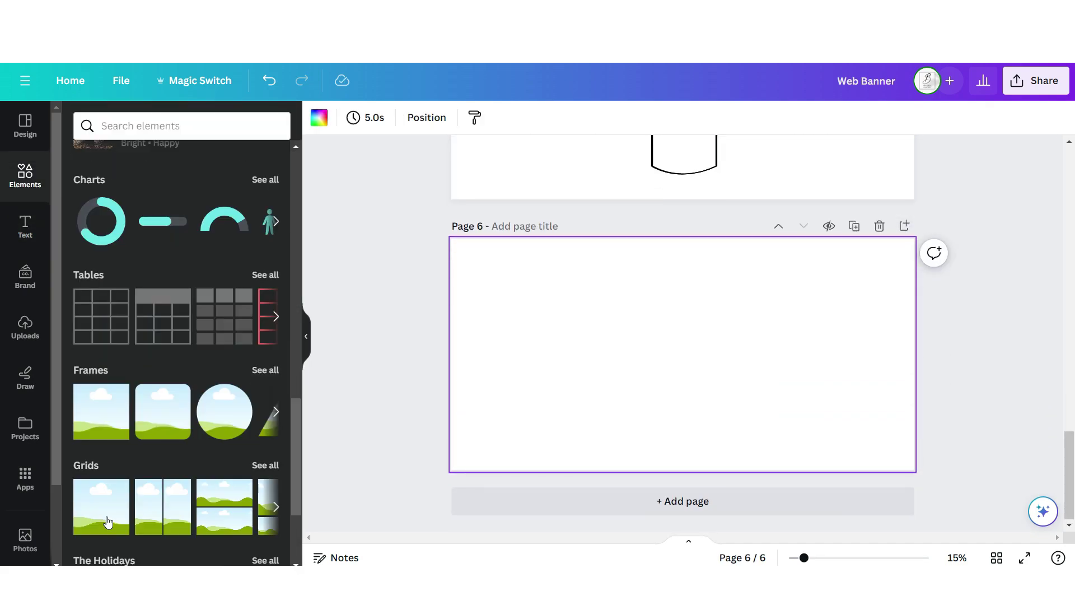
pyautogui.click(88, 512)
pyautogui.moveTo(914, 470); pyautogui.dragTo(719, 361)
pyautogui.moveTo(586, 300); pyautogui.dragTo(587, 337)
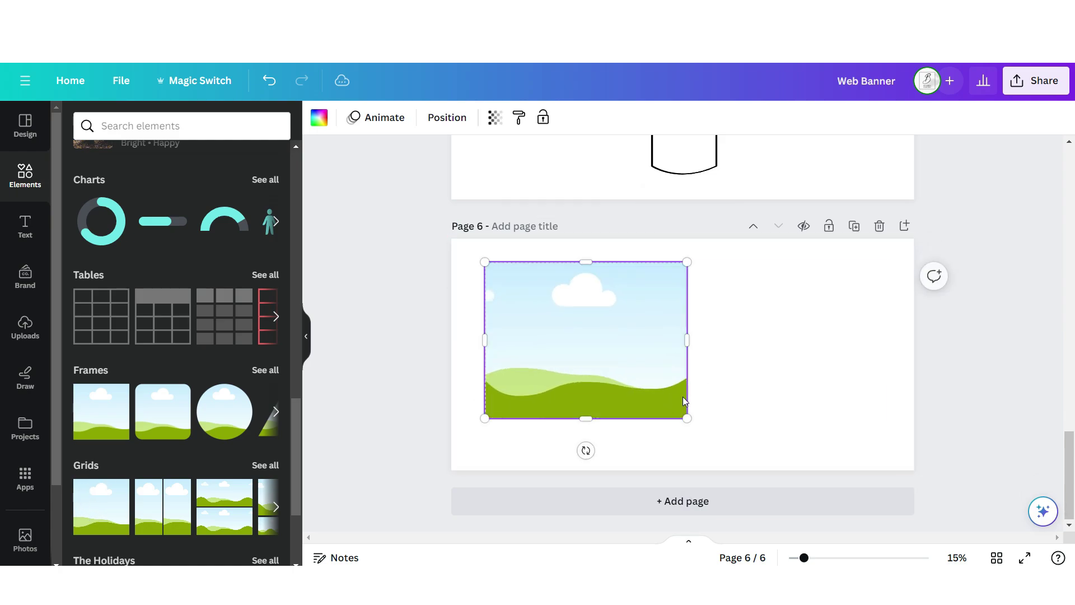
pyautogui.click(562, 220)
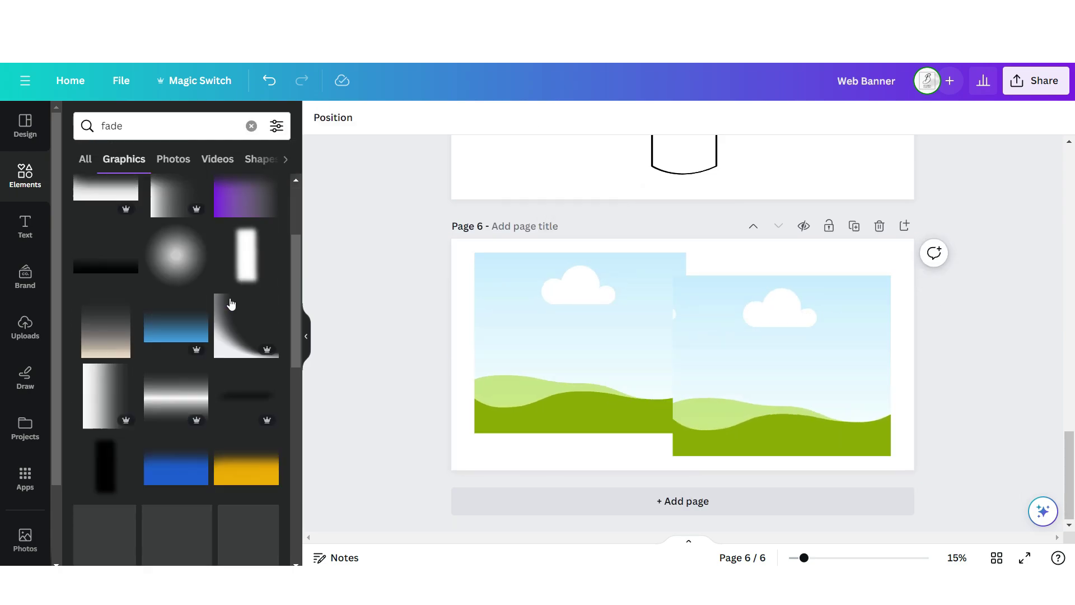
# Step: Add a black fade graphic behind the right image, enlarged, at transparency 28
pyautogui.scroll(-5, 232, 303)
pyautogui.click(112, 207)
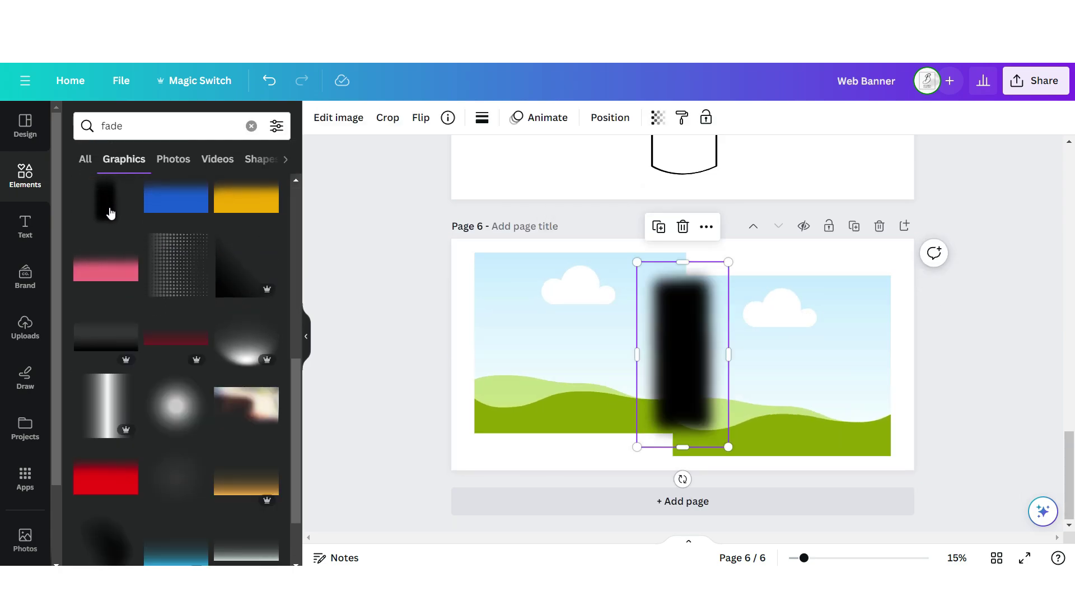
pyautogui.click(611, 118)
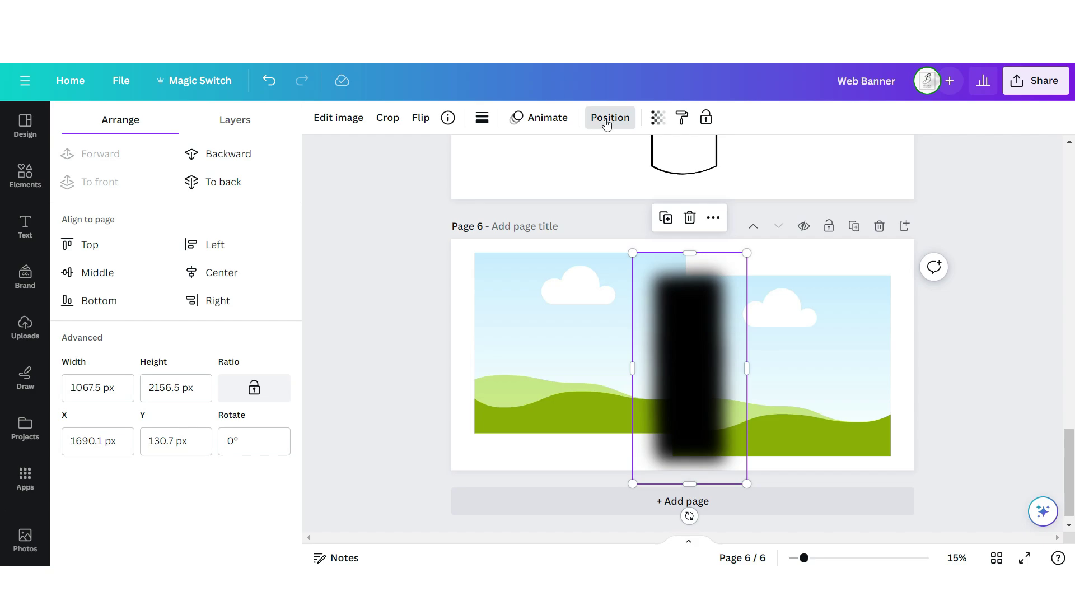
pyautogui.click(235, 154)
pyautogui.moveTo(746, 253); pyautogui.dragTo(751, 245)
pyautogui.click(659, 117)
pyautogui.moveTo(658, 173); pyautogui.dragTo(562, 173)
# Step: Drop the flat-lay photo into the left frame, add 'Shop The Sale!' in Beautifully Delicious Script, and download
pyautogui.click(25, 328)
pyautogui.moveTo(143, 296); pyautogui.dragTo(524, 315)
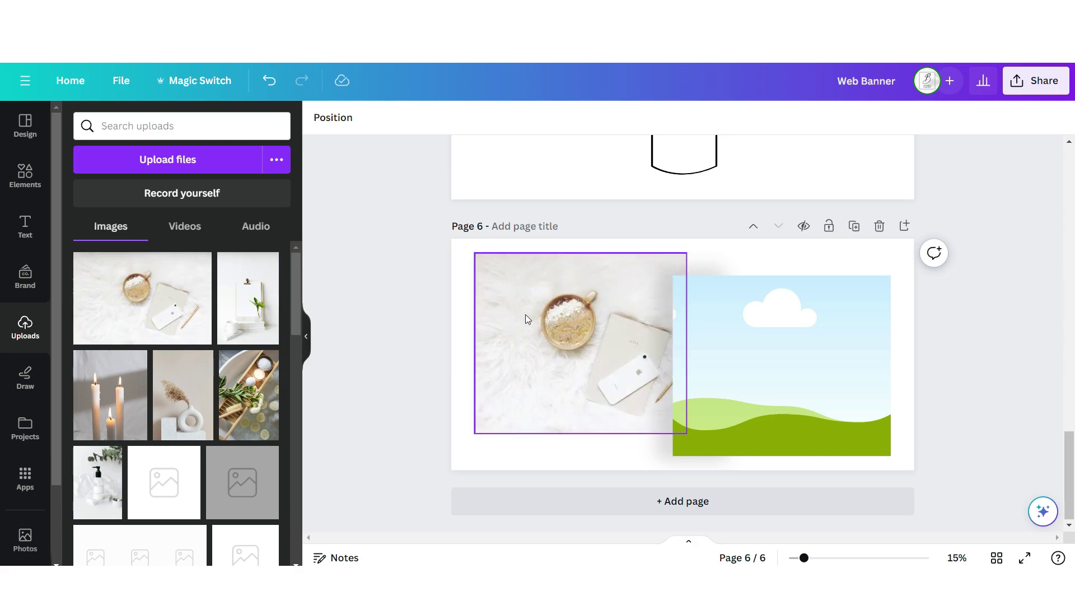
pyautogui.click(25, 227)
pyautogui.click(133, 381)
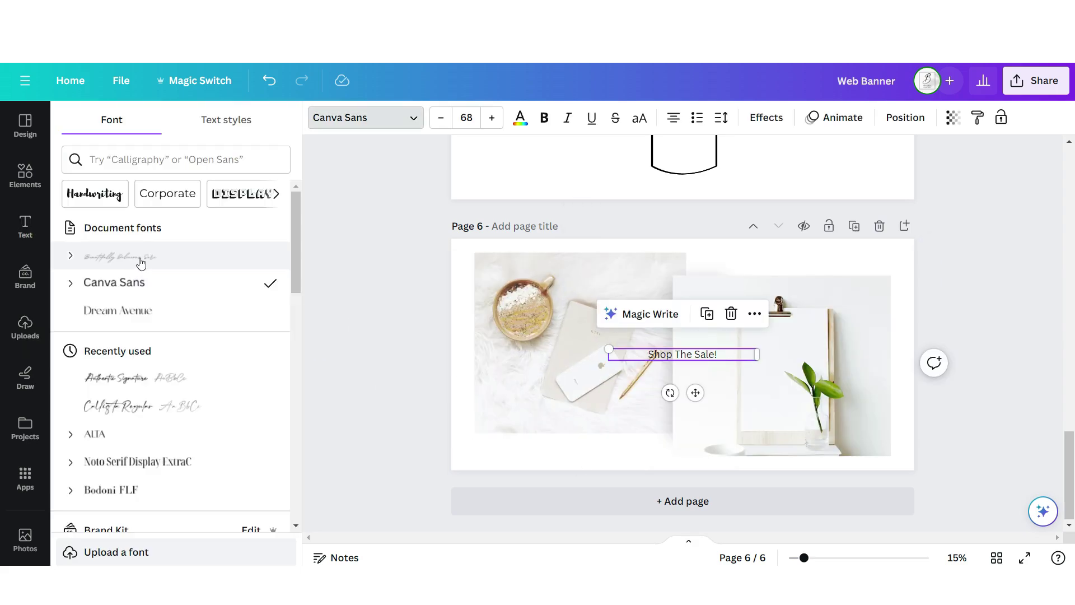
pyautogui.click(140, 263)
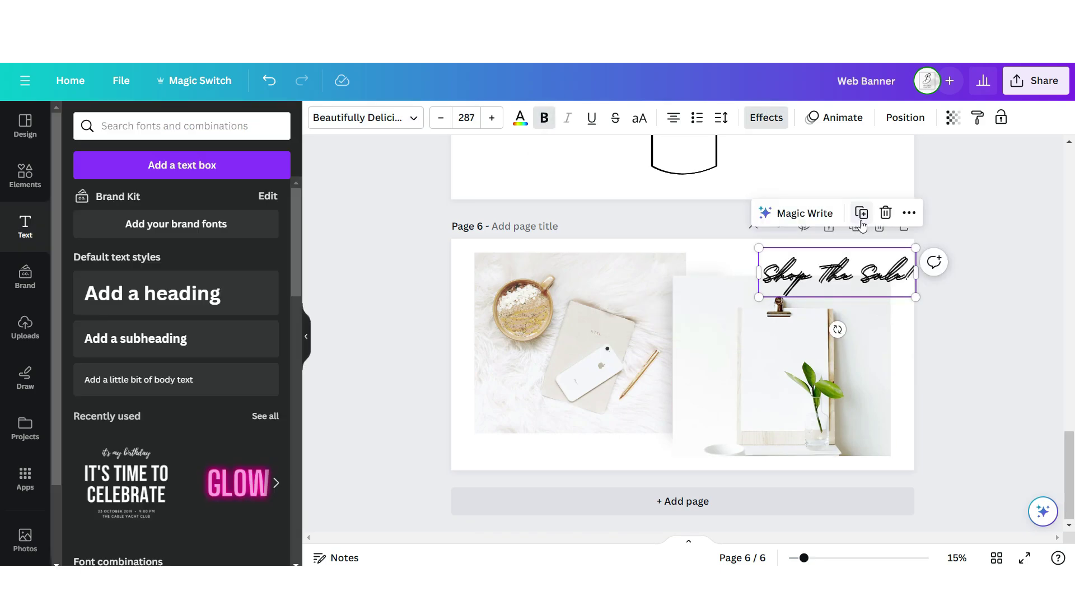
pyautogui.moveTo(871, 283); pyautogui.dragTo(563, 436)
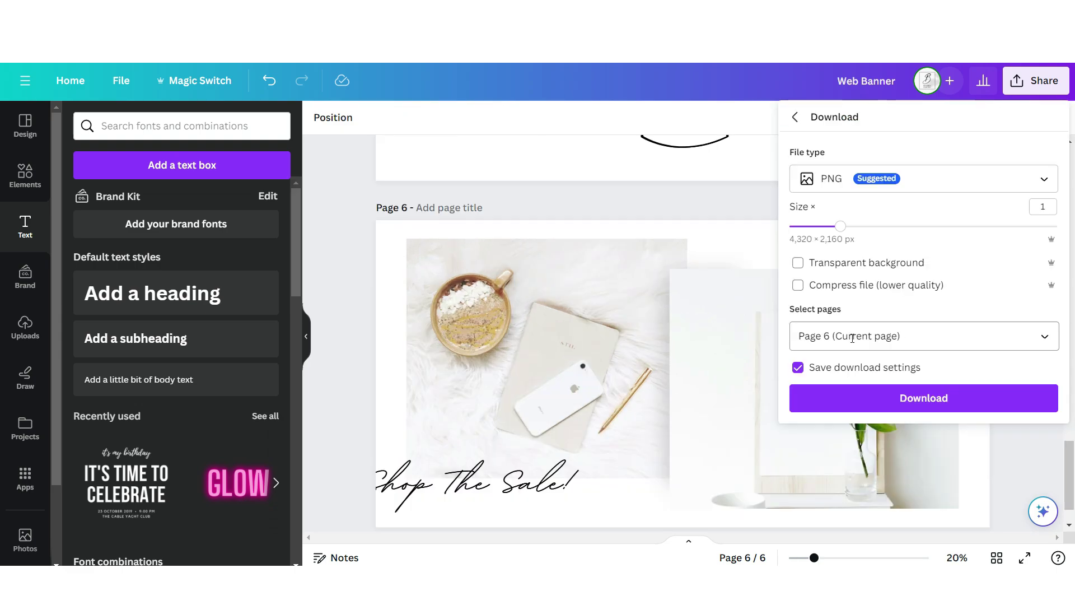
pyautogui.click(862, 399)
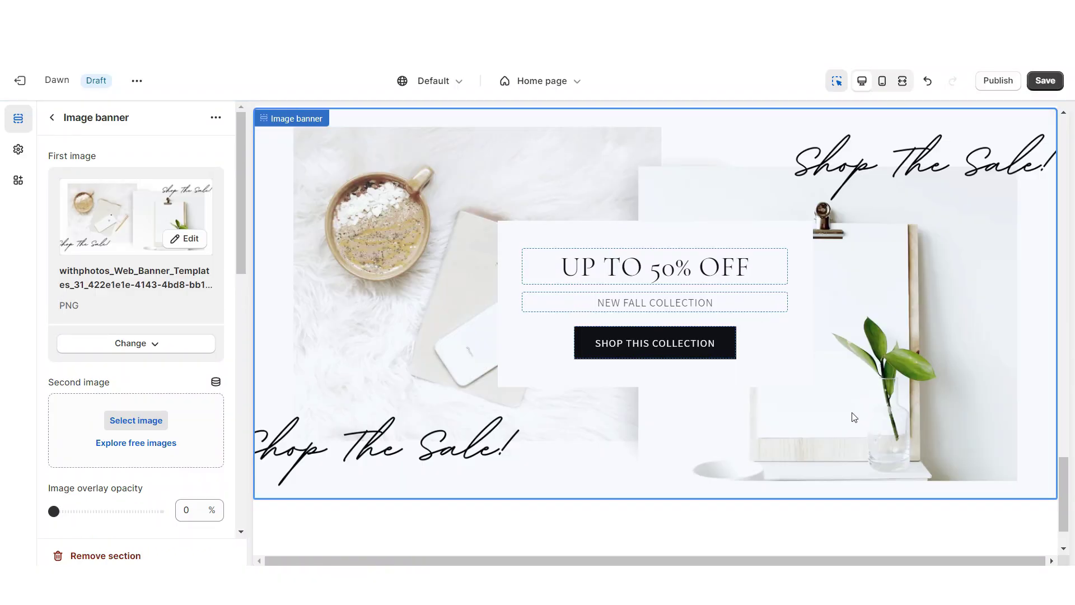
# Step: Set the sale banner height to Adapt to first image and check the fullscreen preview
pyautogui.scroll(-4, 65, 352)
pyautogui.click(71, 353)
pyautogui.press('Up')
pyautogui.press('Up')
pyautogui.press('Return')
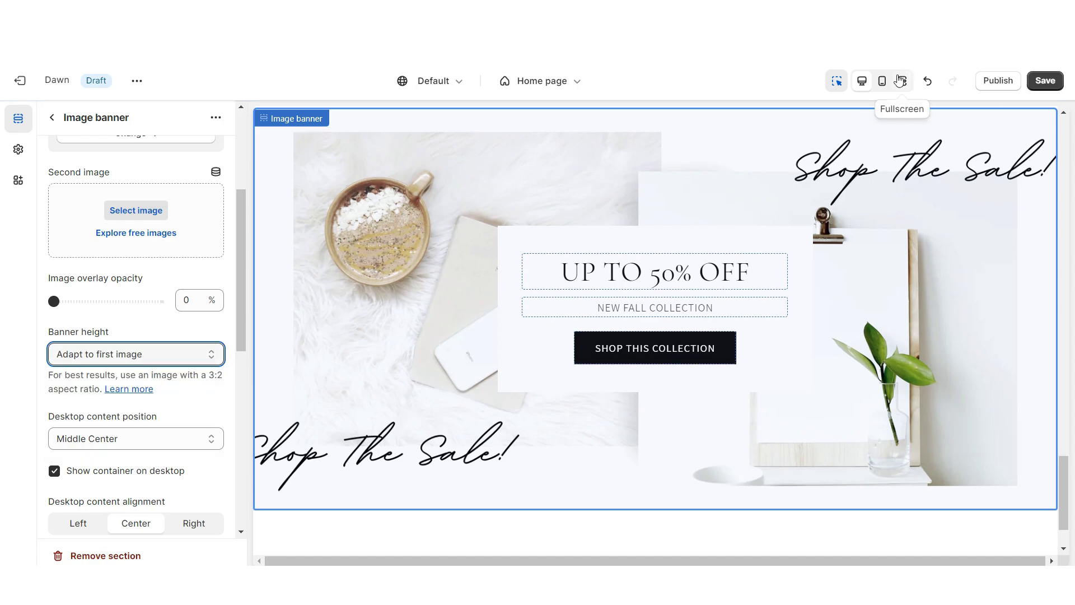
pyautogui.click(902, 80)
pyautogui.moveTo(1062, 415); pyautogui.dragTo(1074, 504)
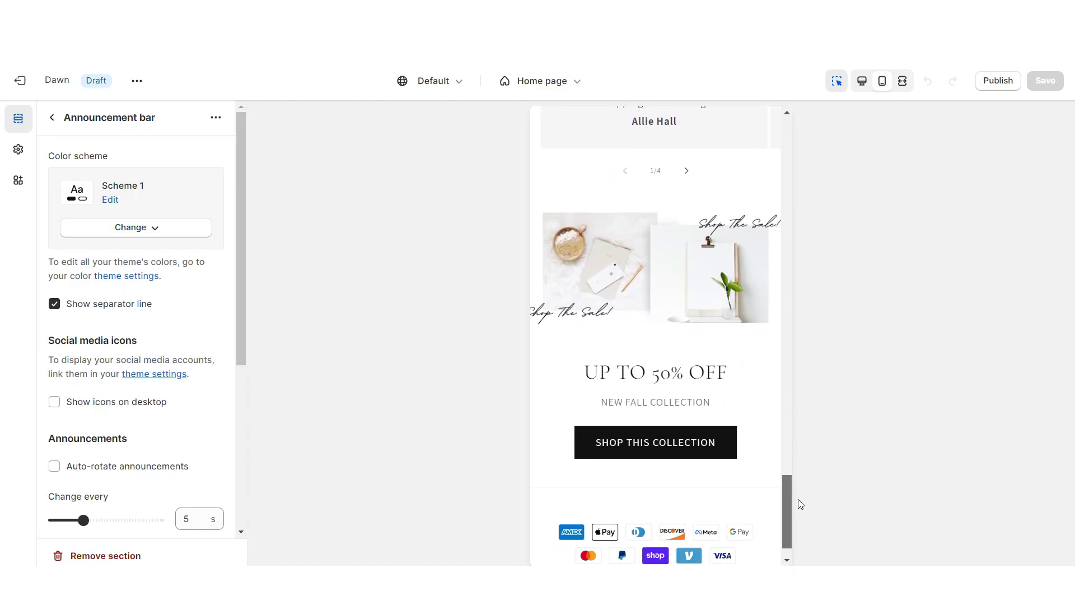
pyautogui.moveTo(801, 504); pyautogui.dragTo(794, 495)
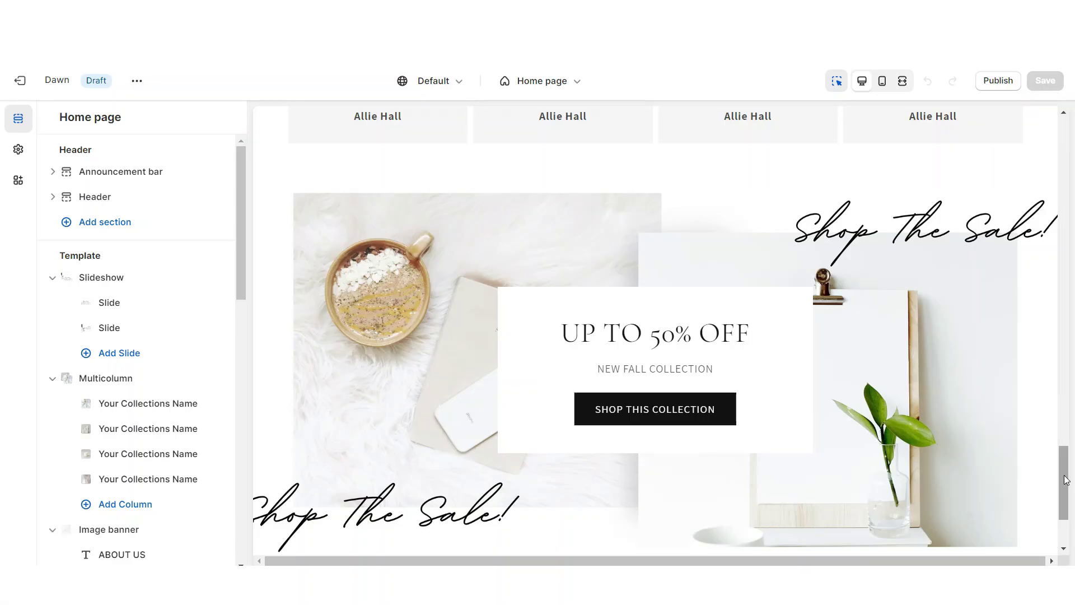
# Step: Add an Email signup section with small heading 'GET 10% OFF WHEN YOU SUBSCRIBE TO OUR EMAIL'
pyautogui.scroll(-3, 1067, 480)
pyautogui.click(650, 409)
pyautogui.scroll(-2, 767, 436)
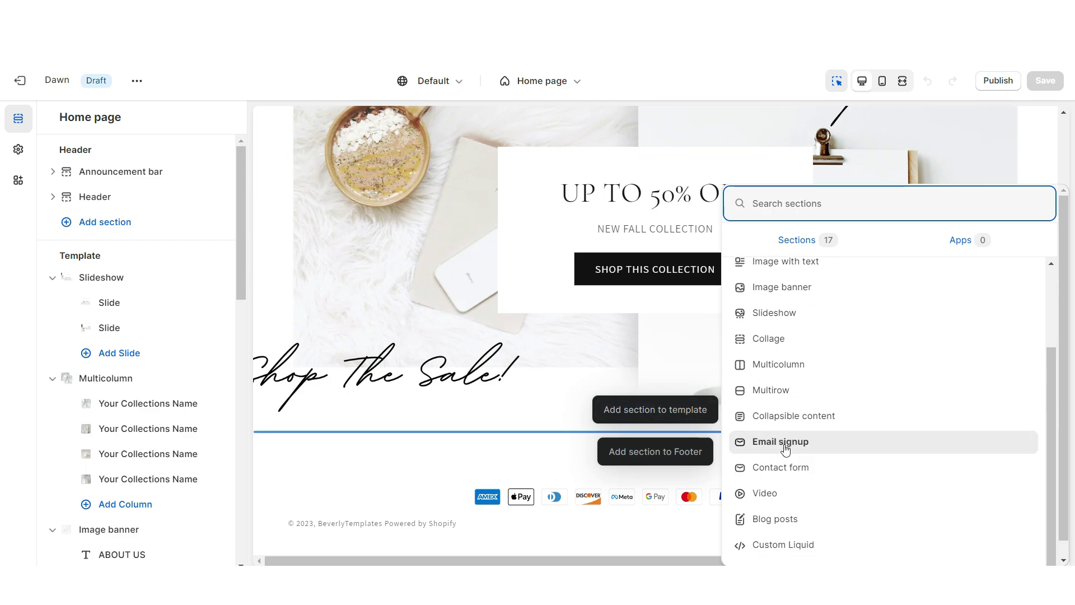
pyautogui.click(785, 442)
pyautogui.click(653, 295)
pyautogui.tripleClick(112, 213)
pyautogui.rightClick(163, 215)
pyautogui.click(125, 303)
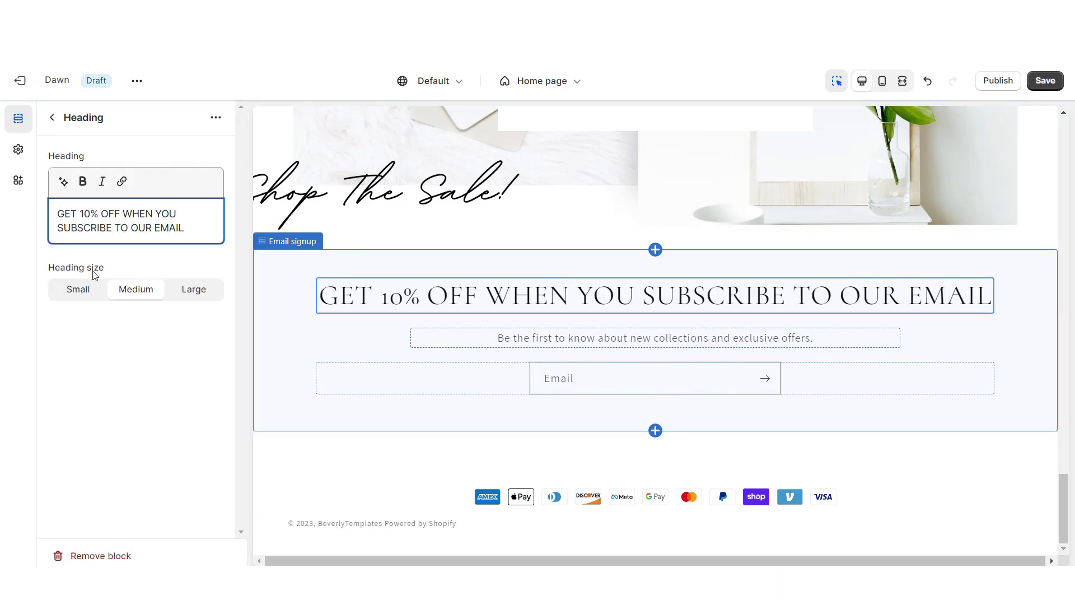
pyautogui.click(74, 288)
# Step: Add a Multirow section below the email signup
pyautogui.click(657, 443)
pyautogui.click(655, 423)
pyautogui.click(191, 390)
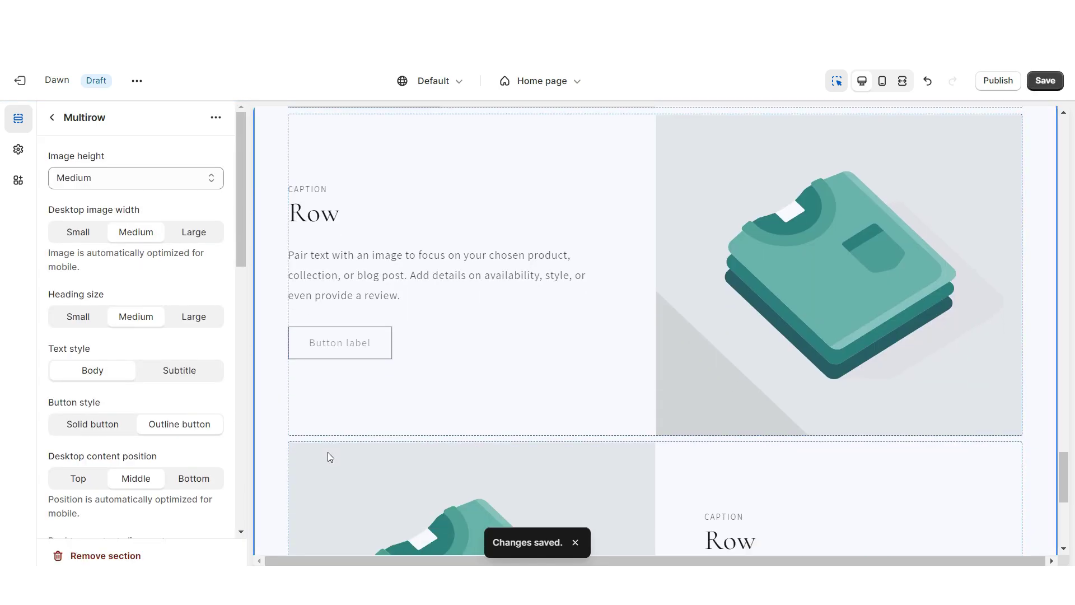
# Step: Remove the second row block from the multirow section
pyautogui.scroll(-3, 327, 452)
pyautogui.click(363, 423)
pyautogui.click(129, 556)
# Step: Change the first row's heading to 'BLOG POST ✦' and review the result in the preview
pyautogui.scroll(-3, 451, 373)
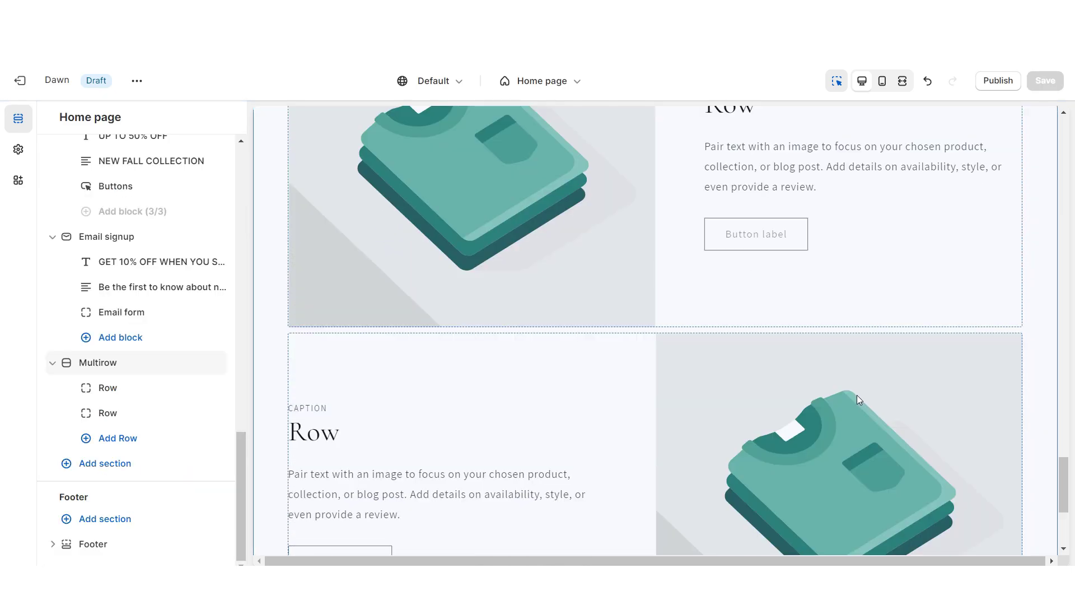
pyautogui.click(850, 314)
pyautogui.click(116, 382)
pyautogui.hotkey('ctrl', 'a')
pyautogui.write('BLOG POST ✦')
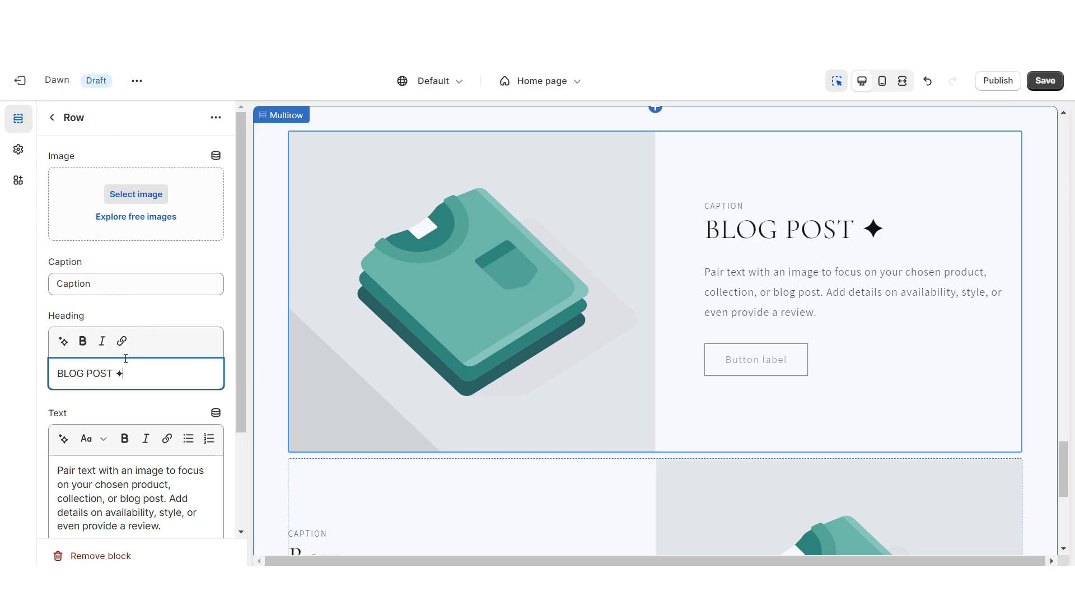
pyautogui.scroll(-1, 79, 345)
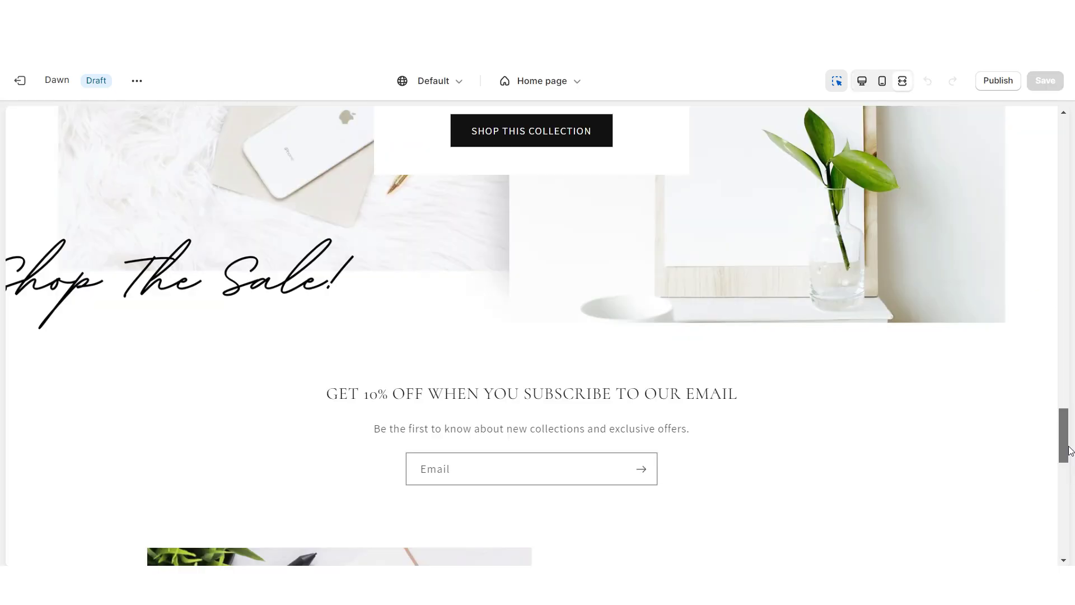
pyautogui.scroll(-1, 1070, 453)
pyautogui.moveTo(1070, 453); pyautogui.dragTo(1073, 540)
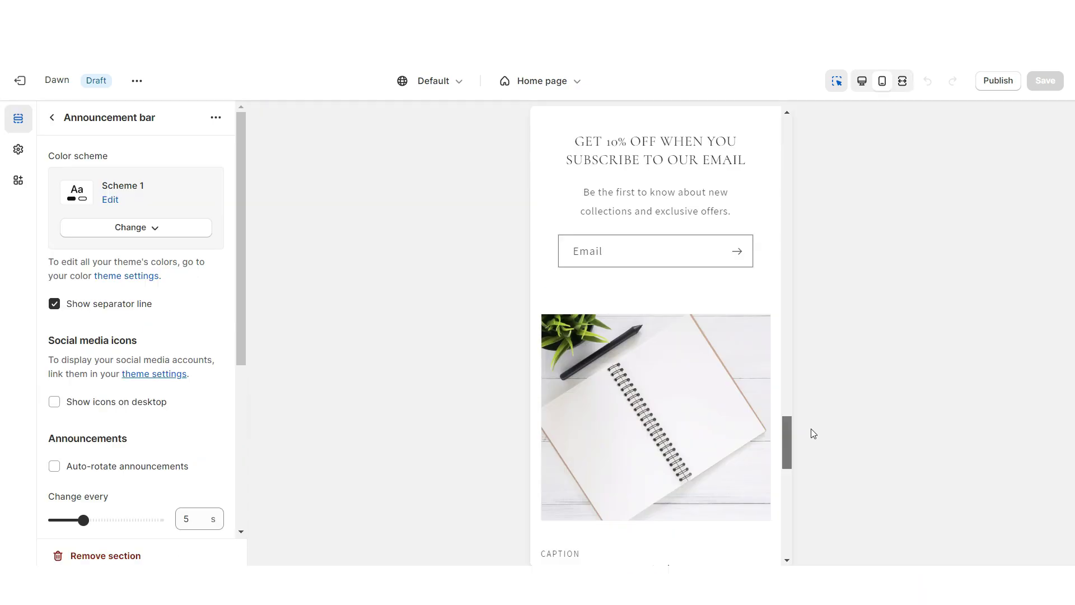
pyautogui.scroll(-5, 809, 476)
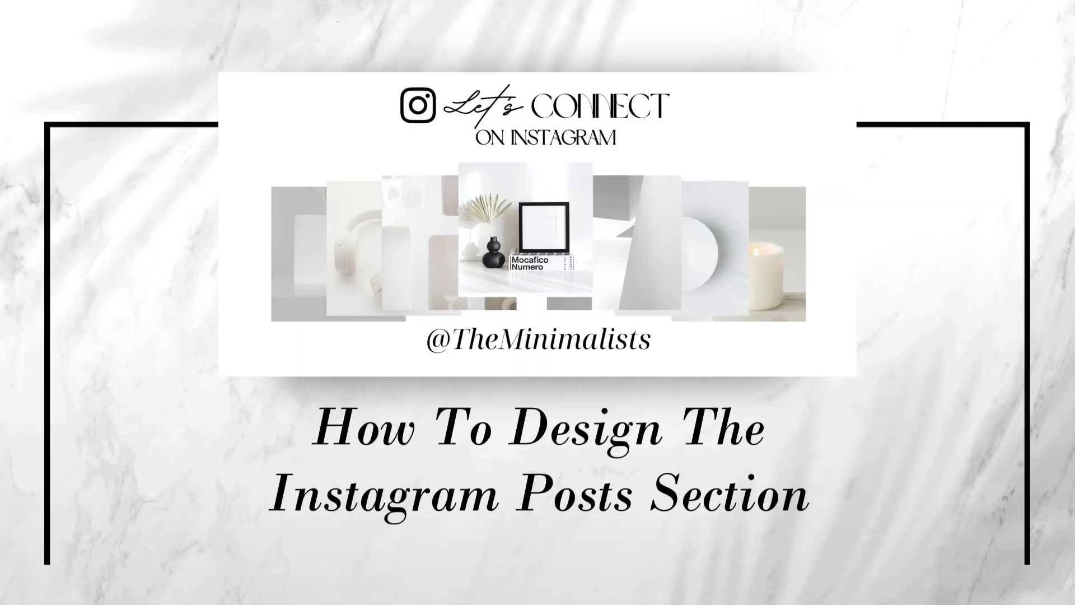
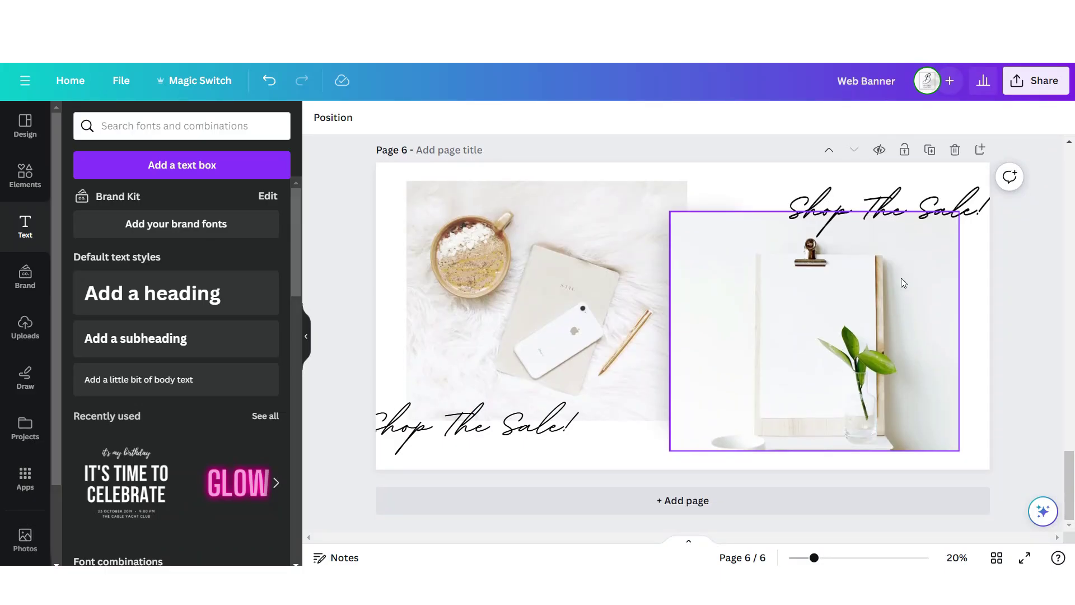
# Step: Add page 7 with a square frame and a duplicate shifted left to overlap it
pyautogui.click(980, 150)
pyautogui.click(26, 175)
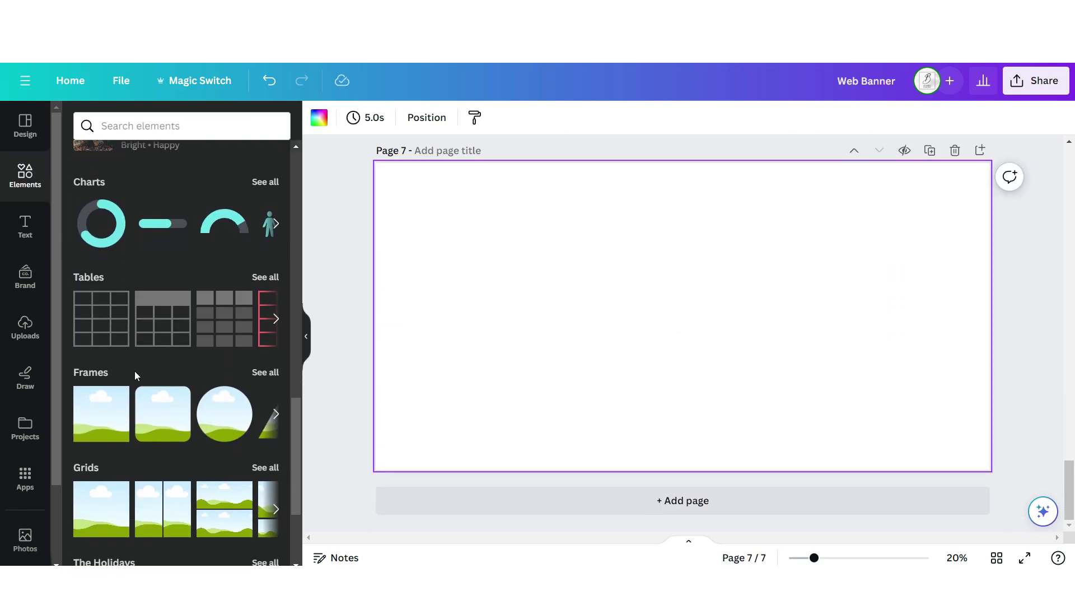
pyautogui.click(98, 419)
pyautogui.click(658, 203)
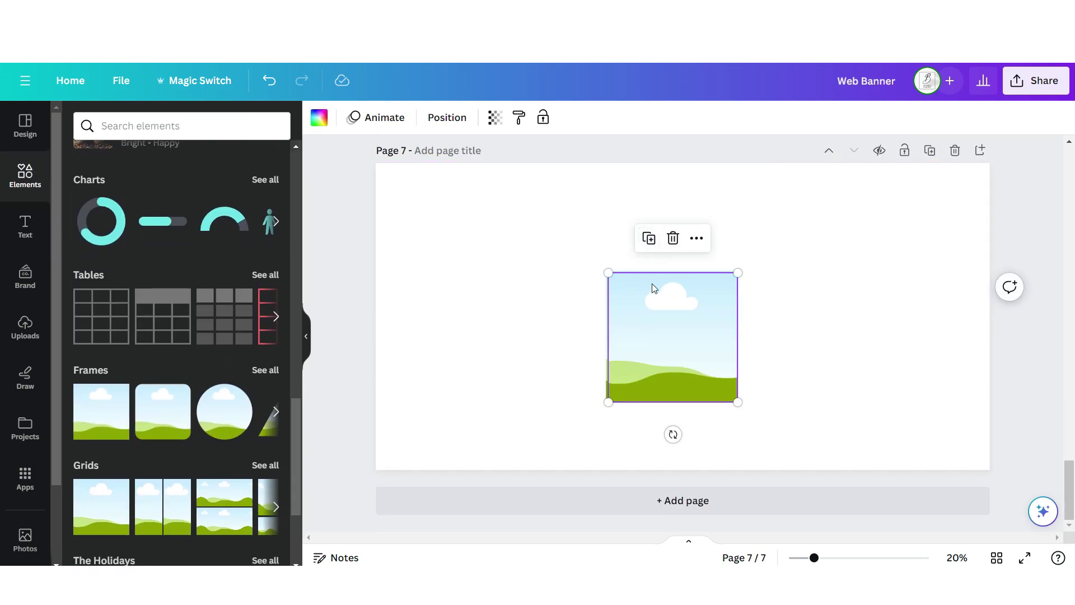
pyautogui.moveTo(653, 286); pyautogui.dragTo(593, 292)
# Step: Send the frame copies backward and nudge them into a fanned overlapping row
pyautogui.click(447, 117)
pyautogui.click(241, 154)
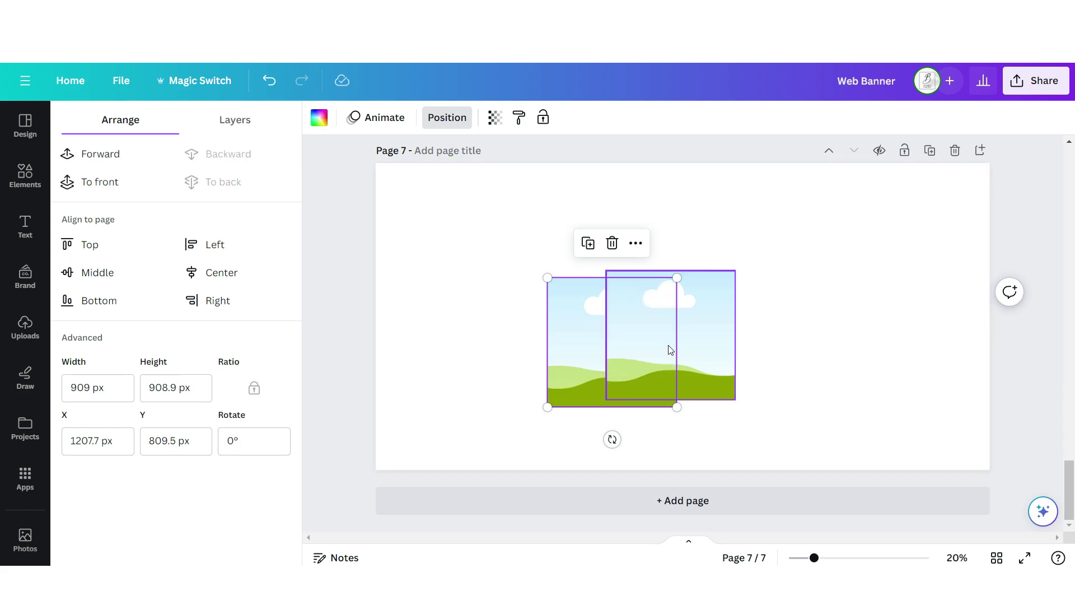
pyautogui.moveTo(635, 344); pyautogui.dragTo(523, 353)
pyautogui.click(573, 250)
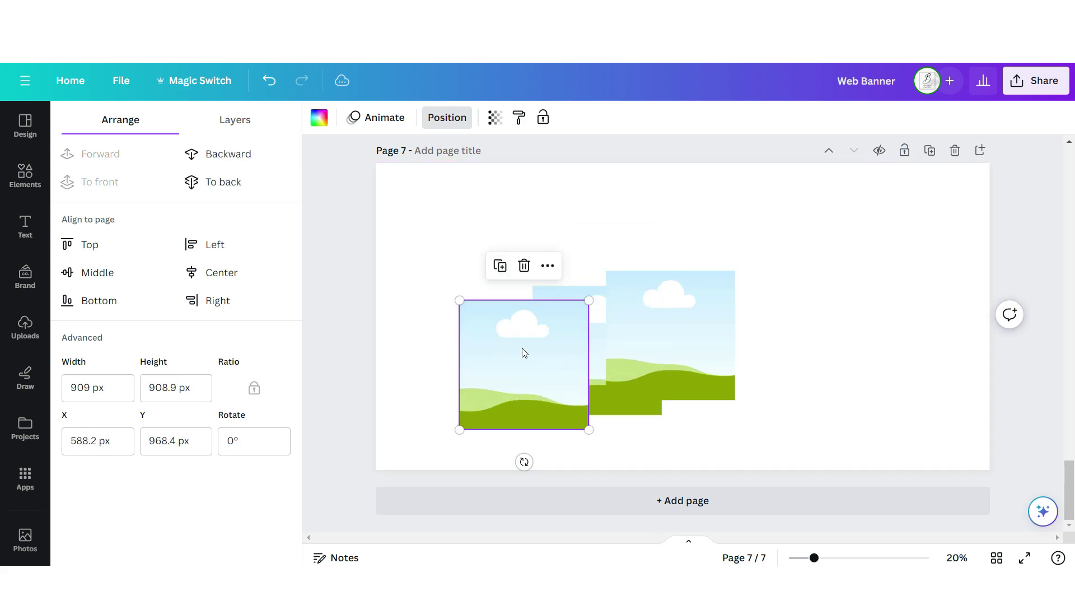
pyautogui.click(222, 181)
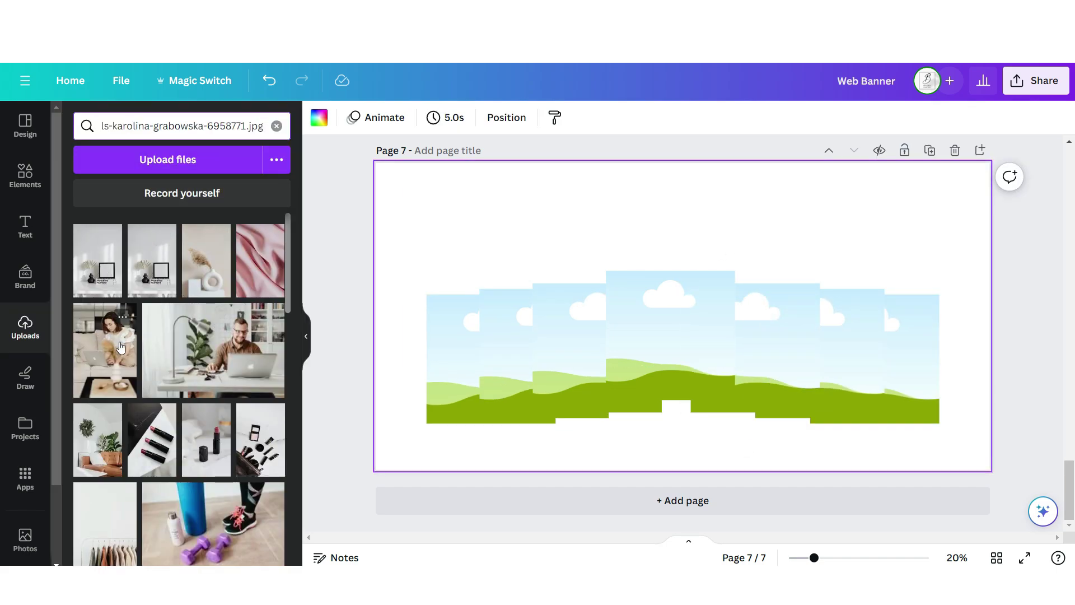
# Step: Fill the centre frame with the vase-and-frame photo and add a body text box
pyautogui.moveTo(97, 261); pyautogui.dragTo(649, 298)
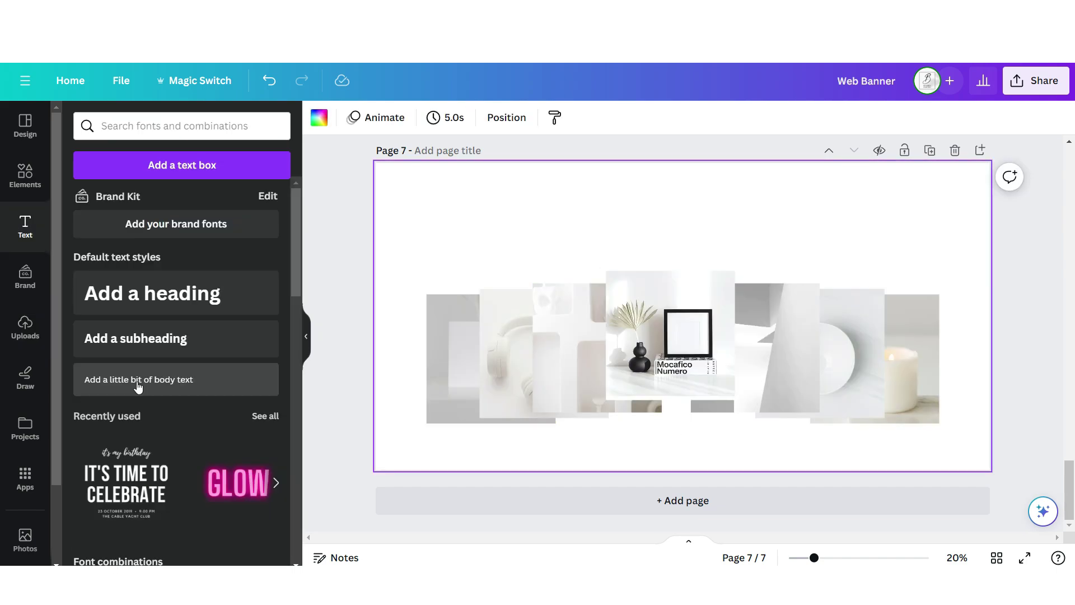
pyautogui.click(145, 374)
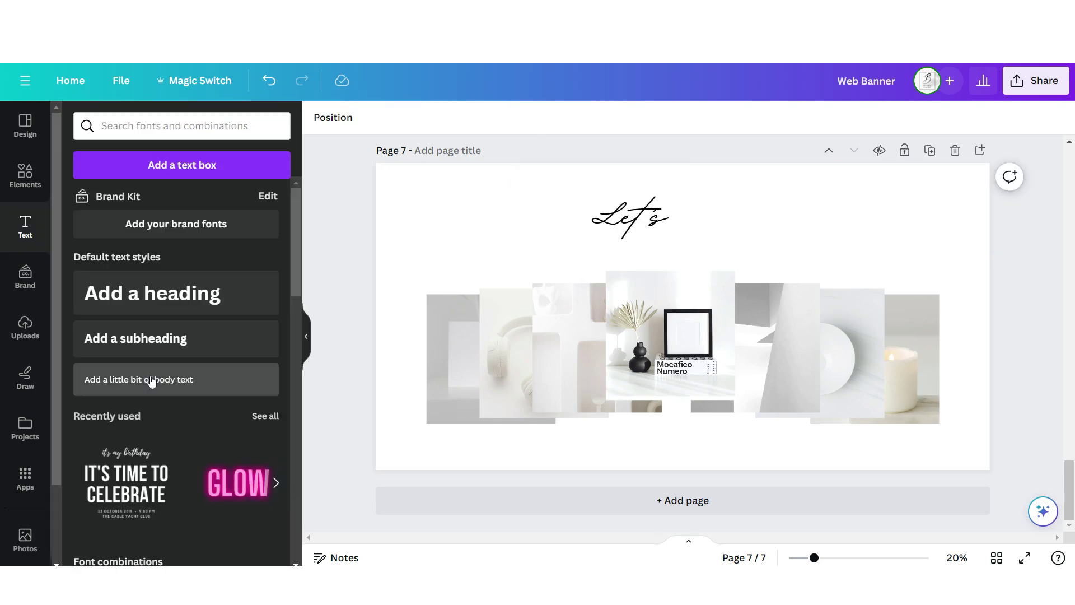
# Step: Add the Let's CONNECT heading, shrinking the CONNECT copy and the Instagram icon beside it
pyautogui.click(149, 379)
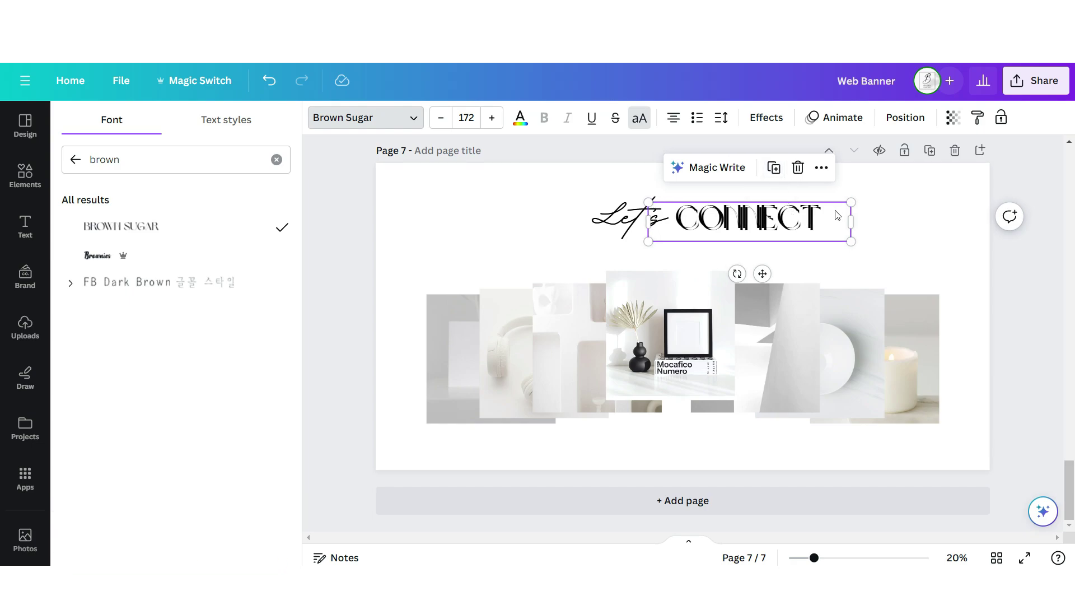
pyautogui.moveTo(851, 202); pyautogui.dragTo(710, 229)
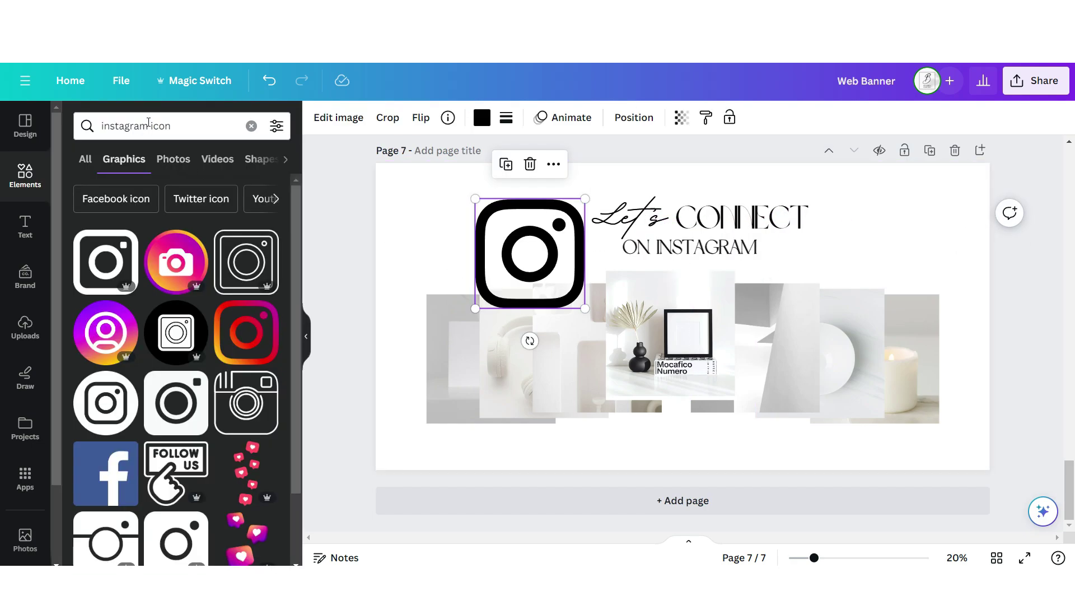
pyautogui.moveTo(475, 308); pyautogui.dragTo(551, 232)
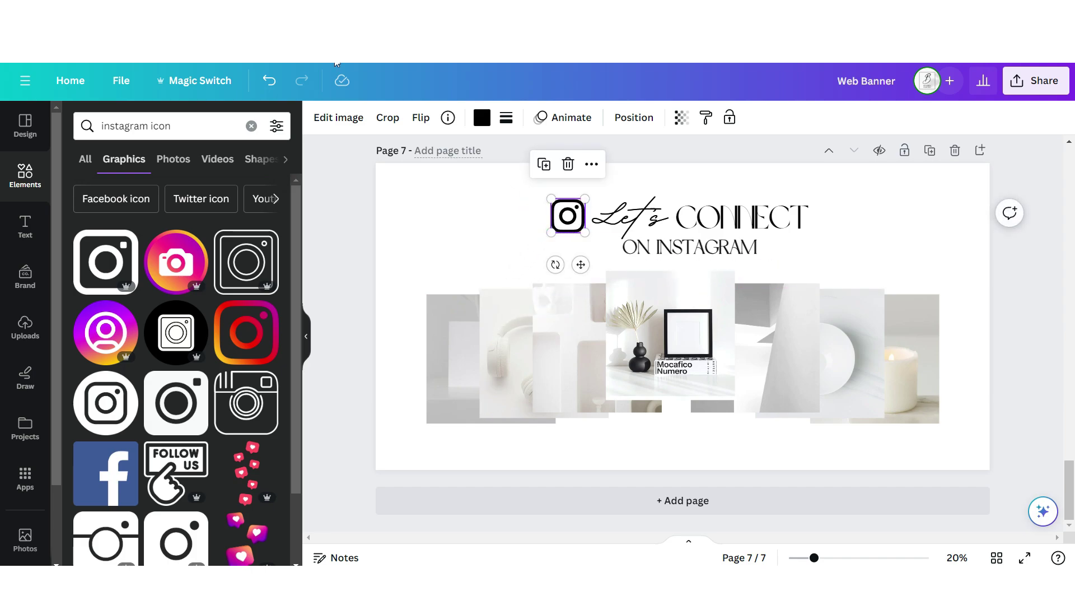
# Step: Add a one-line Instagram handle in italic Noto Serif Display ExtraCondensed and download page 7 as PNG
pyautogui.click(26, 227)
pyautogui.click(125, 381)
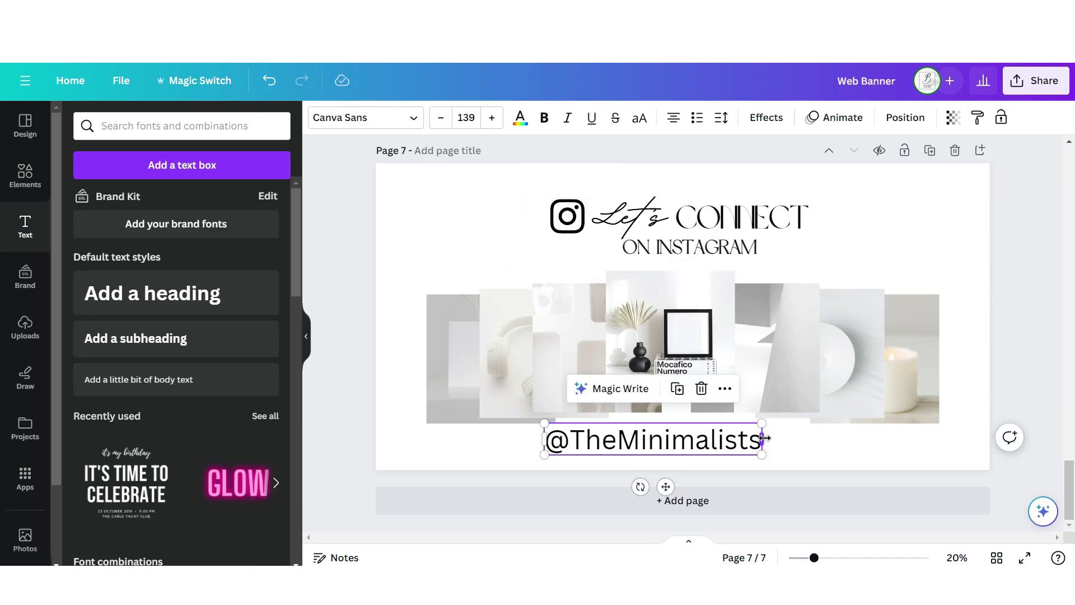
pyautogui.moveTo(764, 438); pyautogui.dragTo(803, 439)
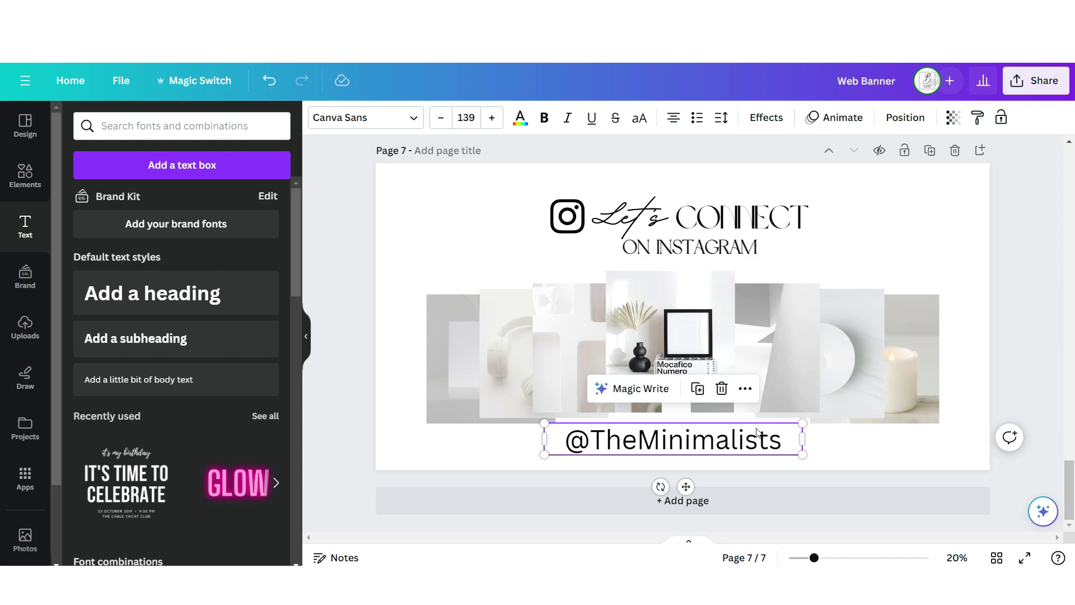
pyautogui.click(366, 118)
pyautogui.click(166, 347)
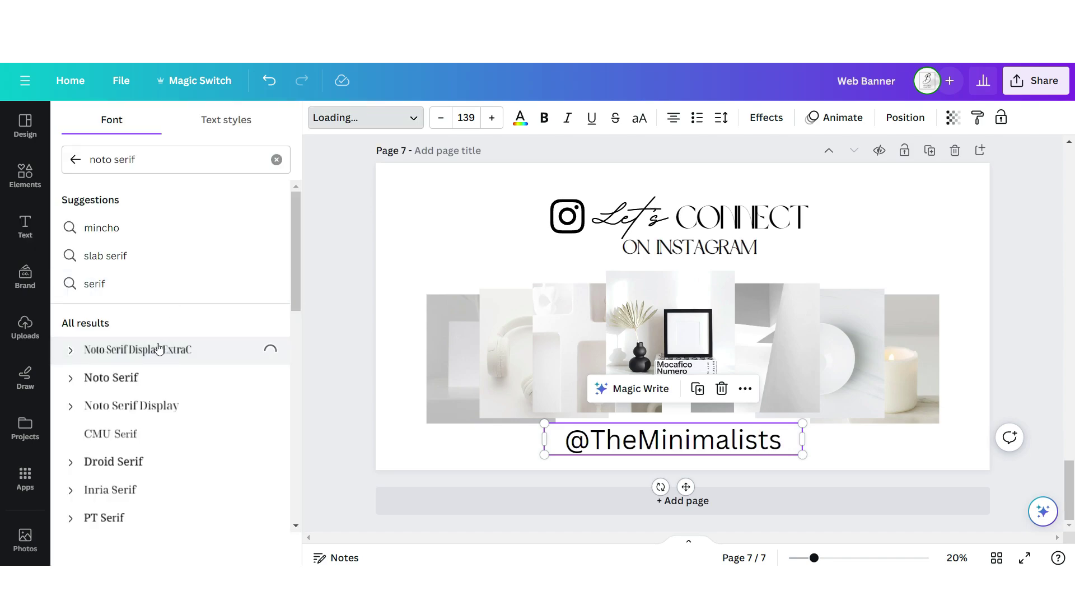
pyautogui.click(567, 119)
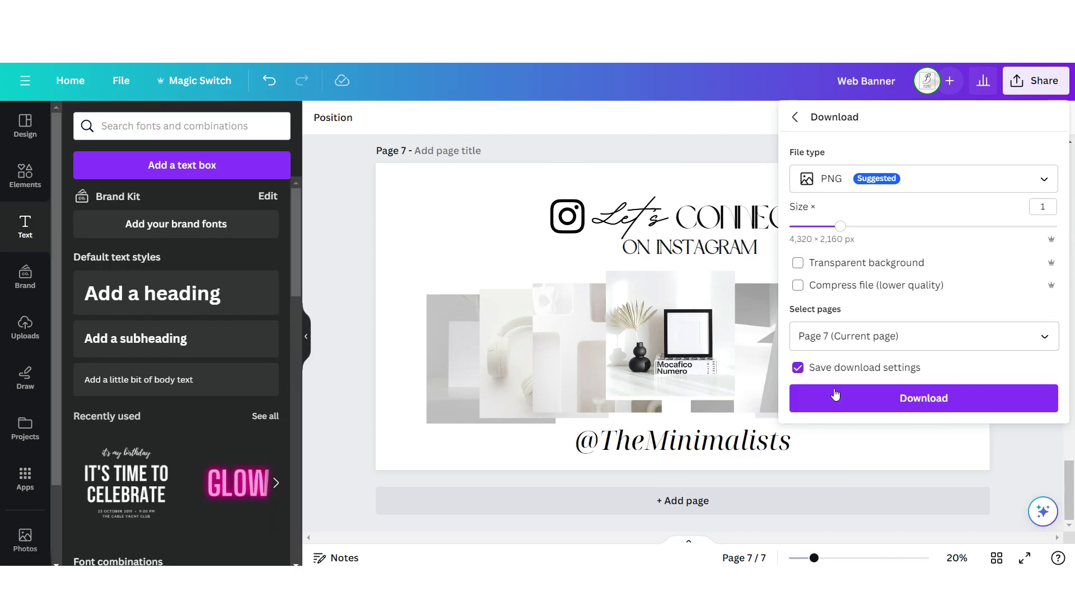
pyautogui.click(924, 397)
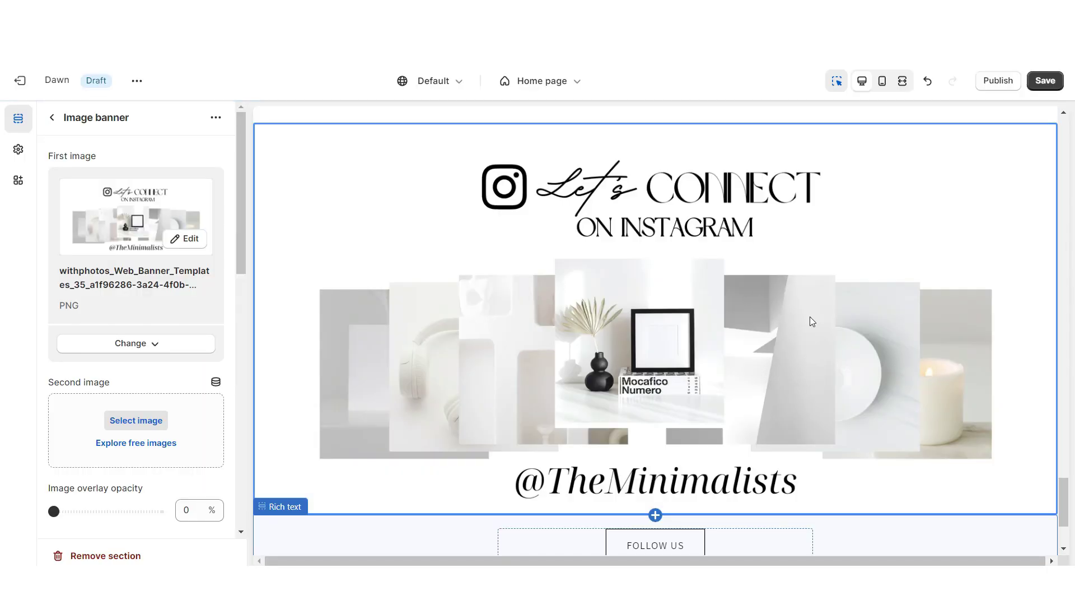
# Step: Set the Instagram image banner's height to Adapt to first image
pyautogui.scroll(-4, 102, 353)
pyautogui.click(102, 354)
pyautogui.click(100, 369)
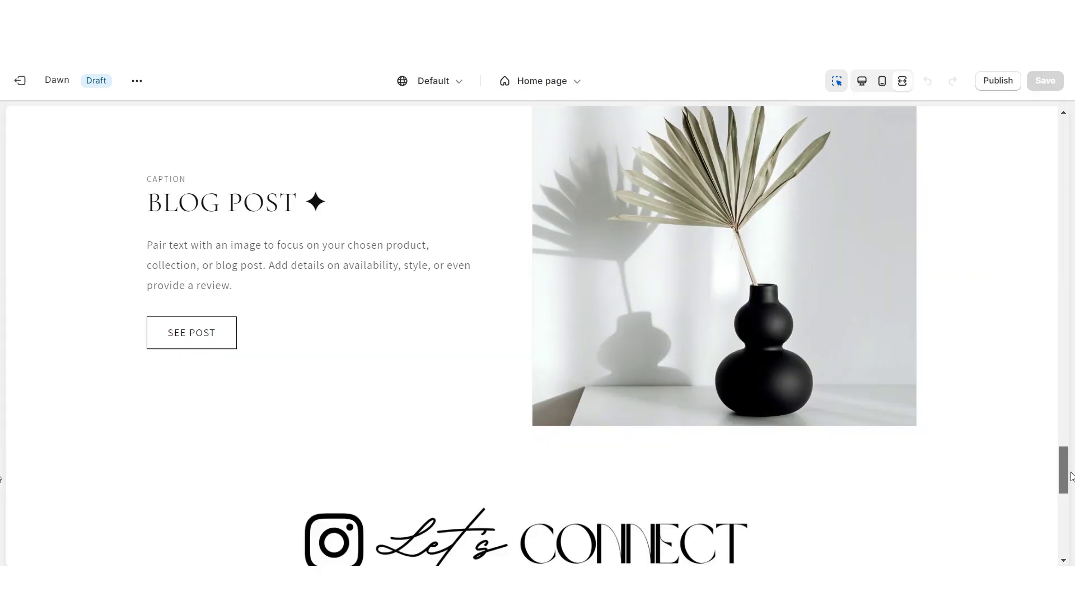
pyautogui.moveTo(1071, 476); pyautogui.dragTo(1073, 524)
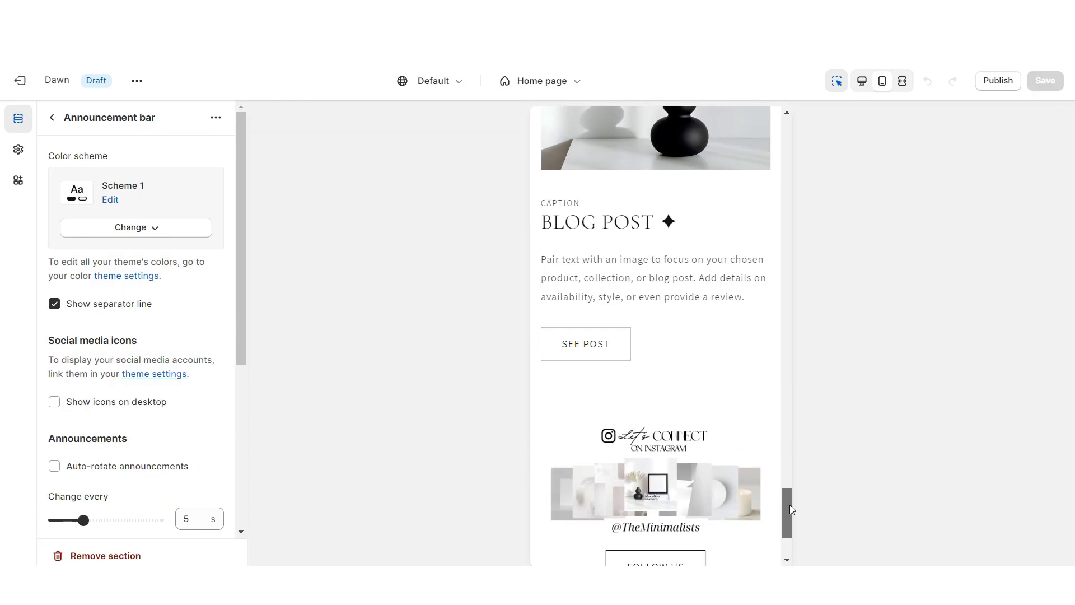
# Step: Move down to the next image banner and open its button settings
pyautogui.scroll(-3, 790, 506)
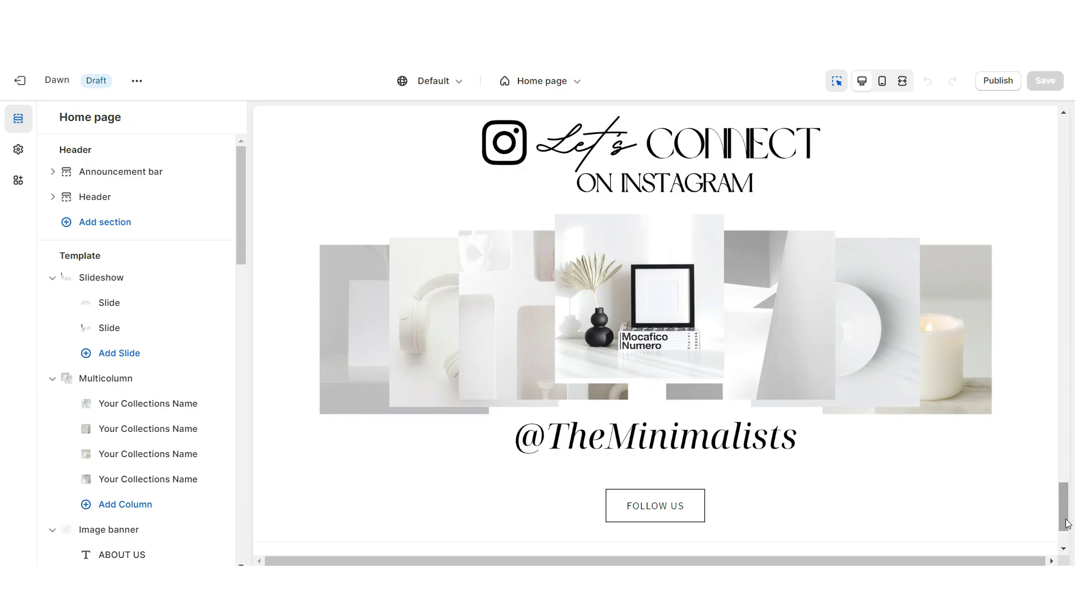
pyautogui.scroll(-2, 656, 448)
pyautogui.click(658, 412)
pyautogui.press('Escape')
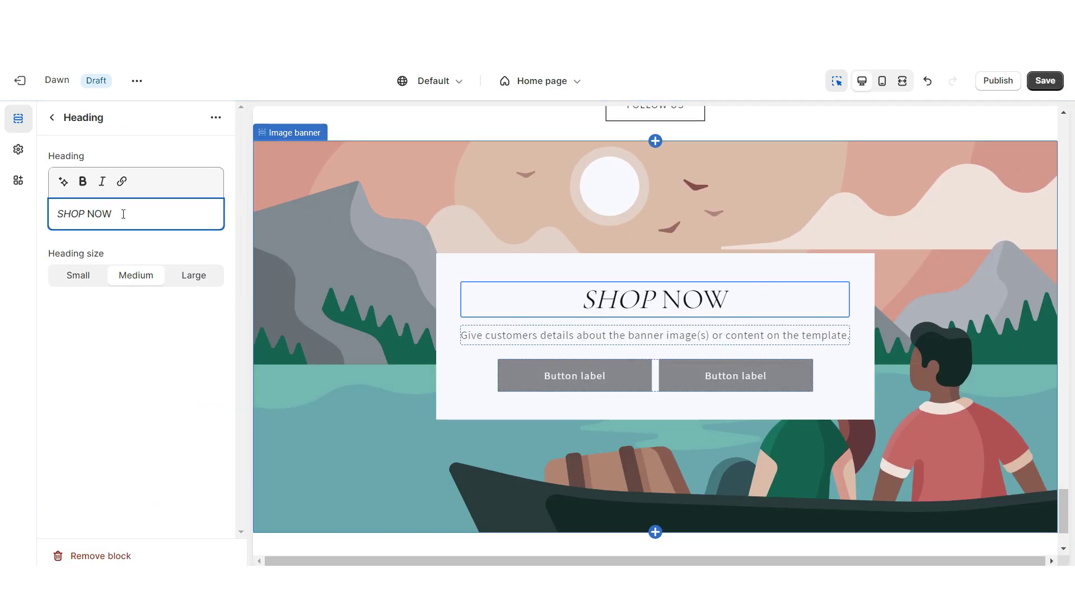
pyautogui.click(735, 376)
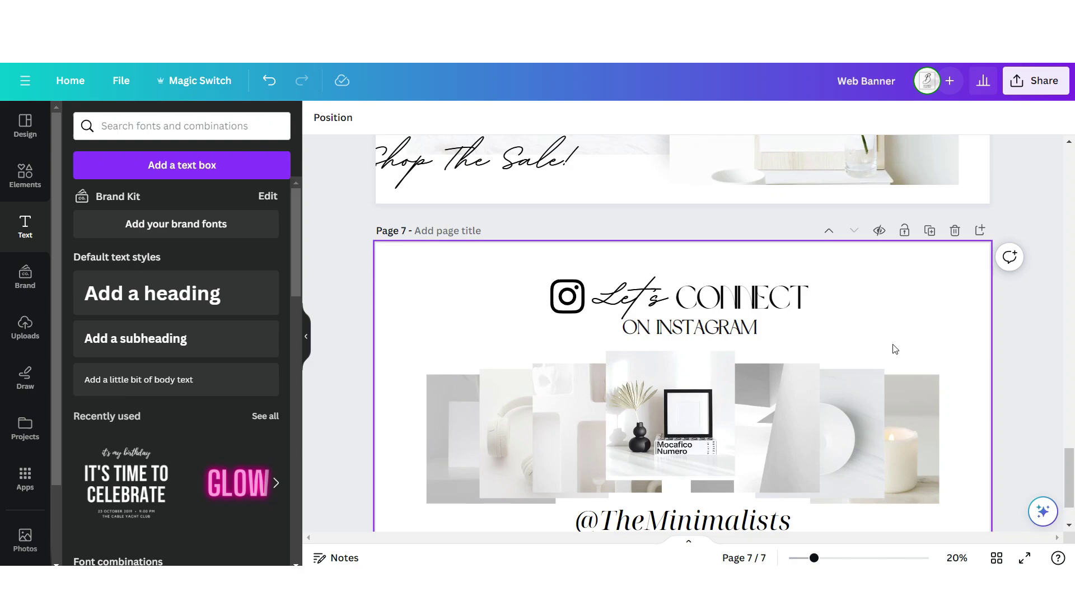
# Step: Add page 8 with a widely spaced three-column grid and the vase photo in the middle cell
pyautogui.scroll(-2, 959, 179)
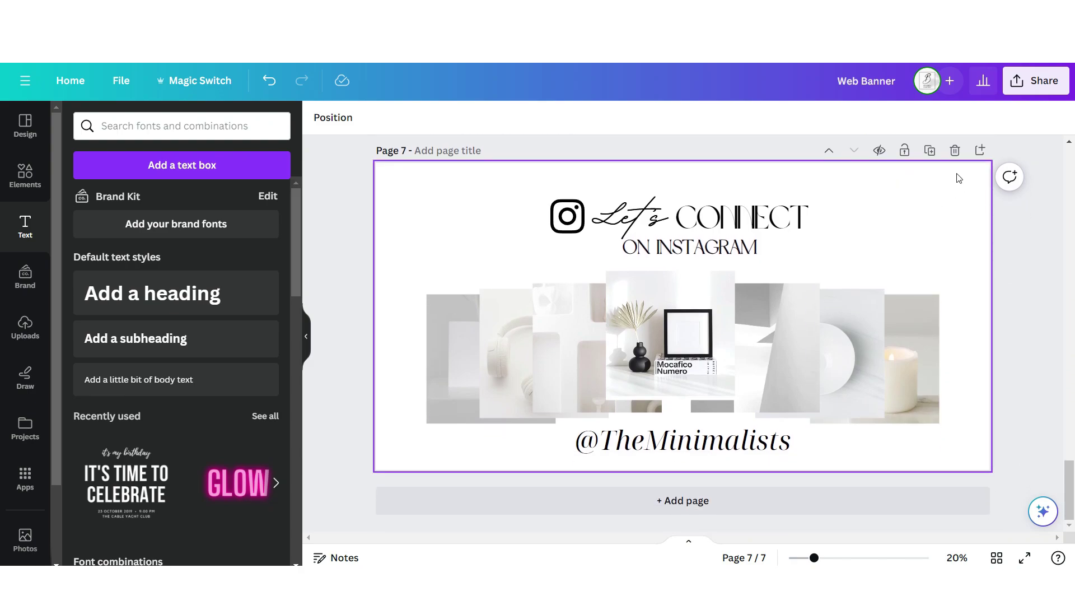
pyautogui.click(981, 150)
pyautogui.click(25, 173)
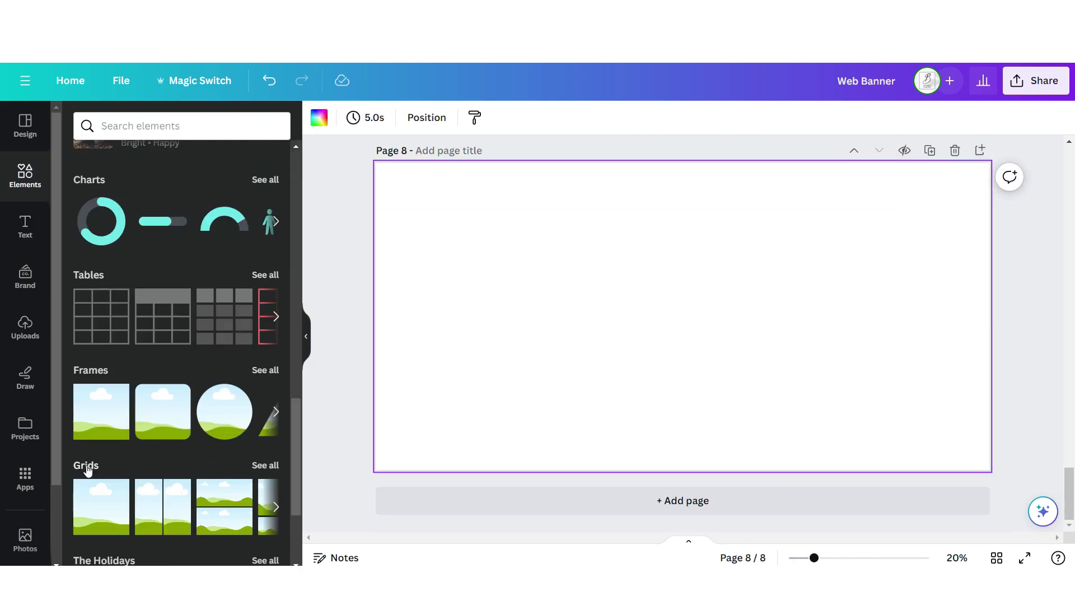
pyautogui.click(266, 465)
pyautogui.click(168, 331)
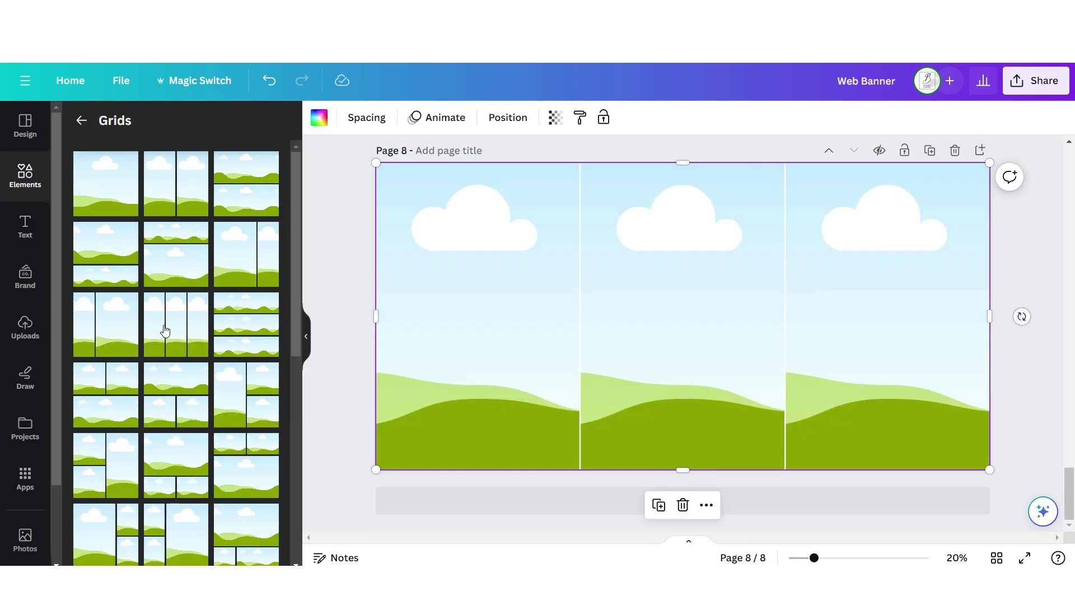
pyautogui.click(366, 117)
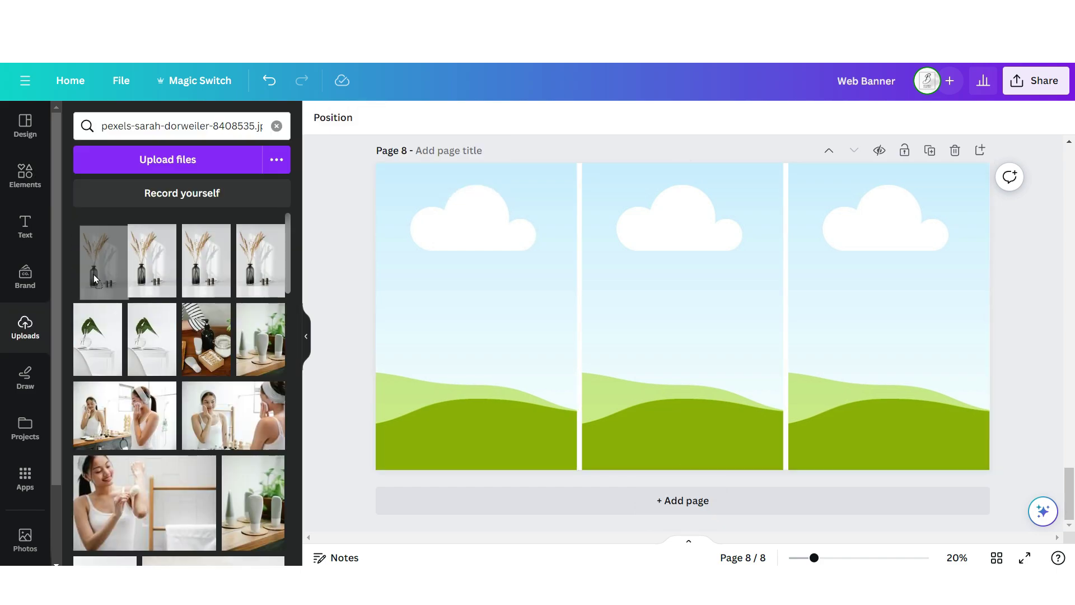
pyautogui.moveTo(93, 274); pyautogui.dragTo(662, 278)
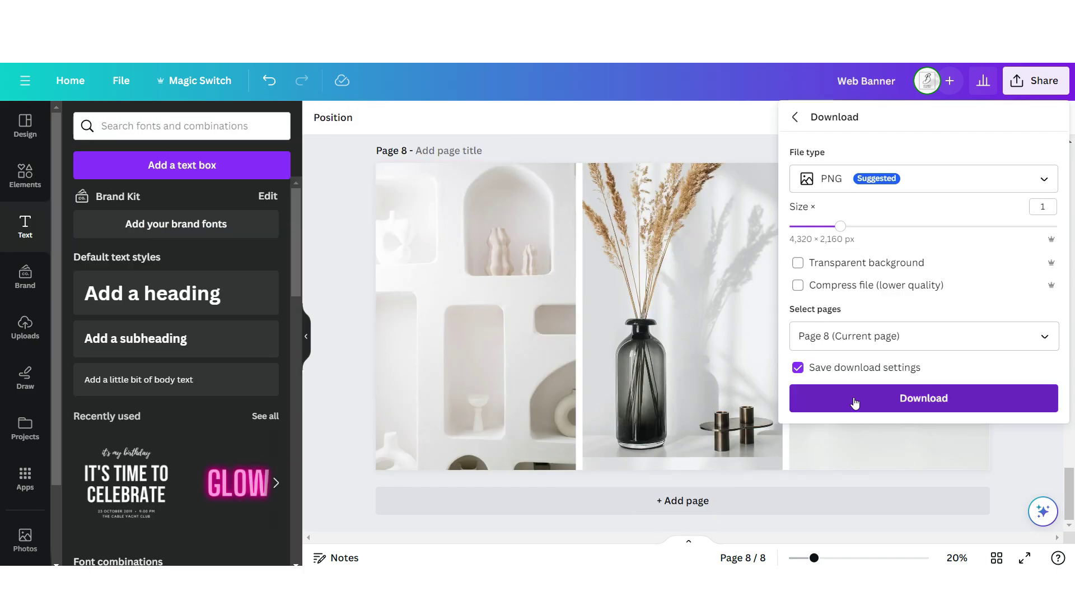
# Step: Download the grid banner as PNG and set the SHOP NOW banner height to Adapt to first image
pyautogui.click(924, 396)
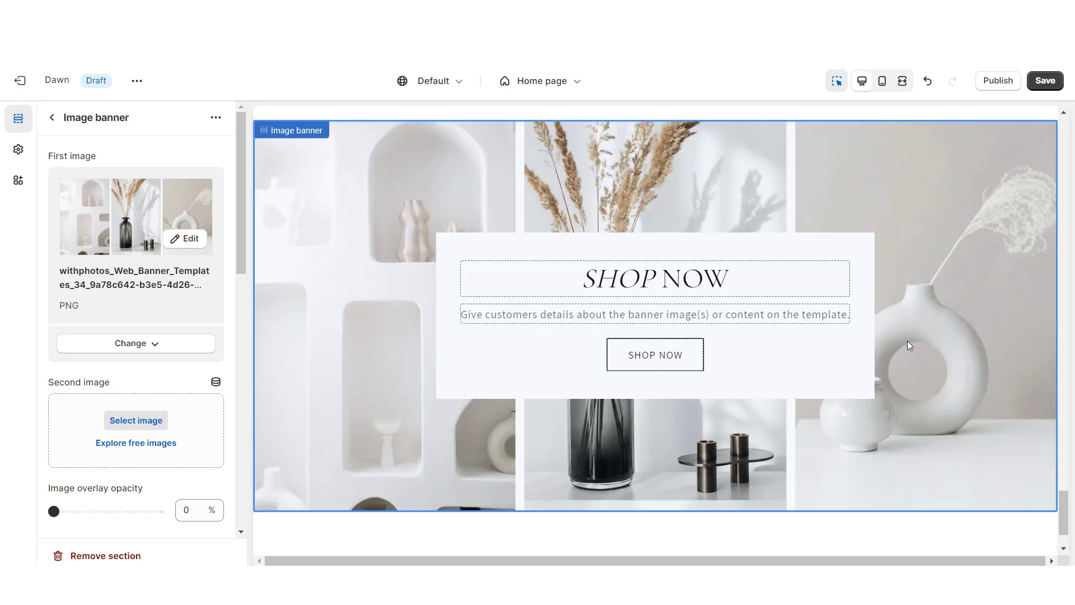
pyautogui.scroll(-4, 134, 336)
pyautogui.click(80, 354)
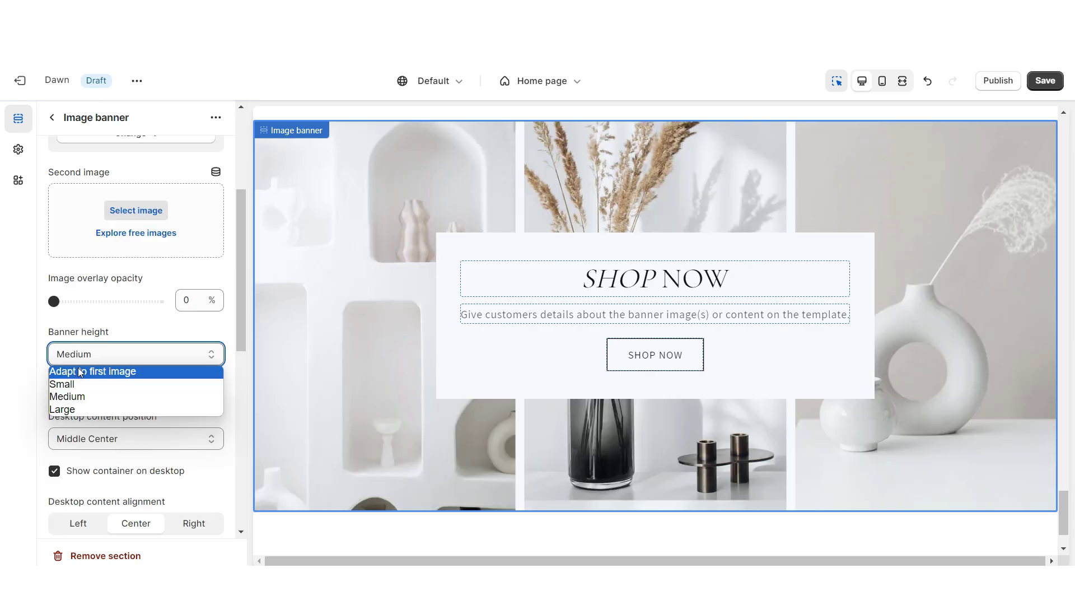
pyautogui.click(80, 372)
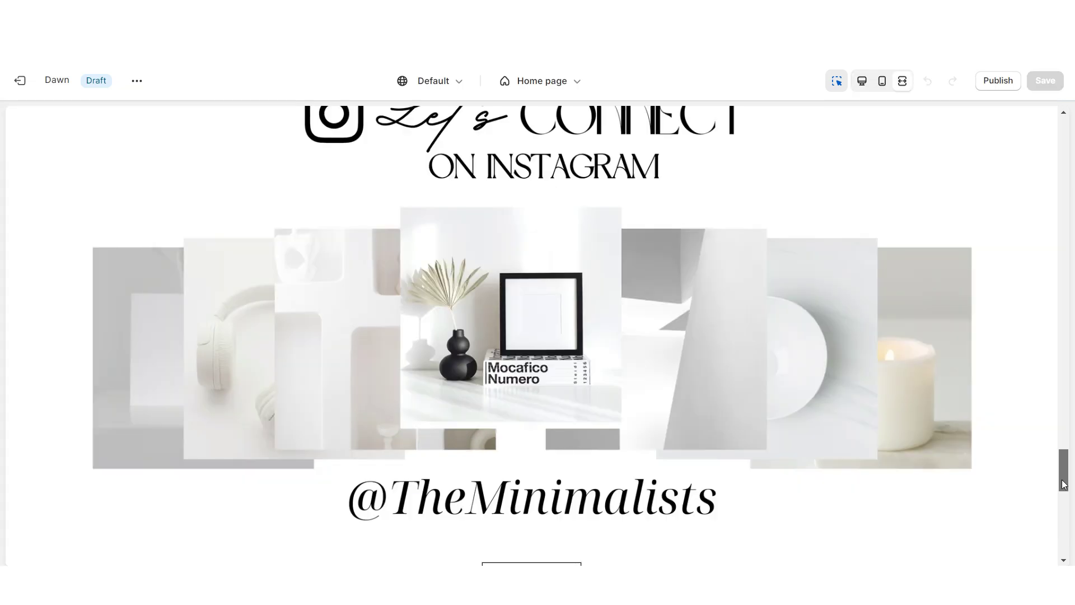
pyautogui.moveTo(1064, 485); pyautogui.dragTo(1074, 549)
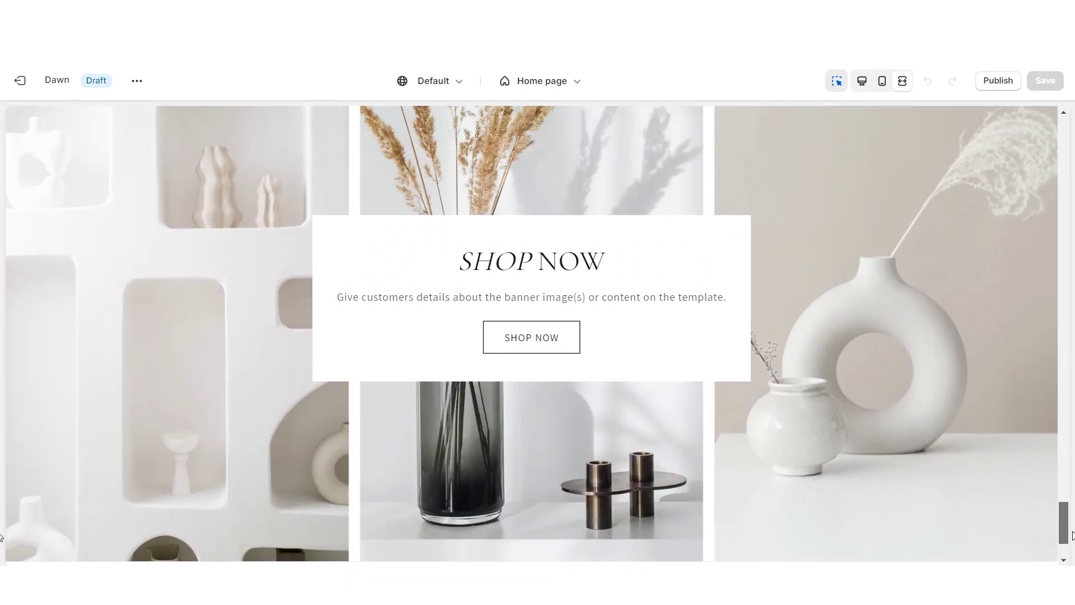